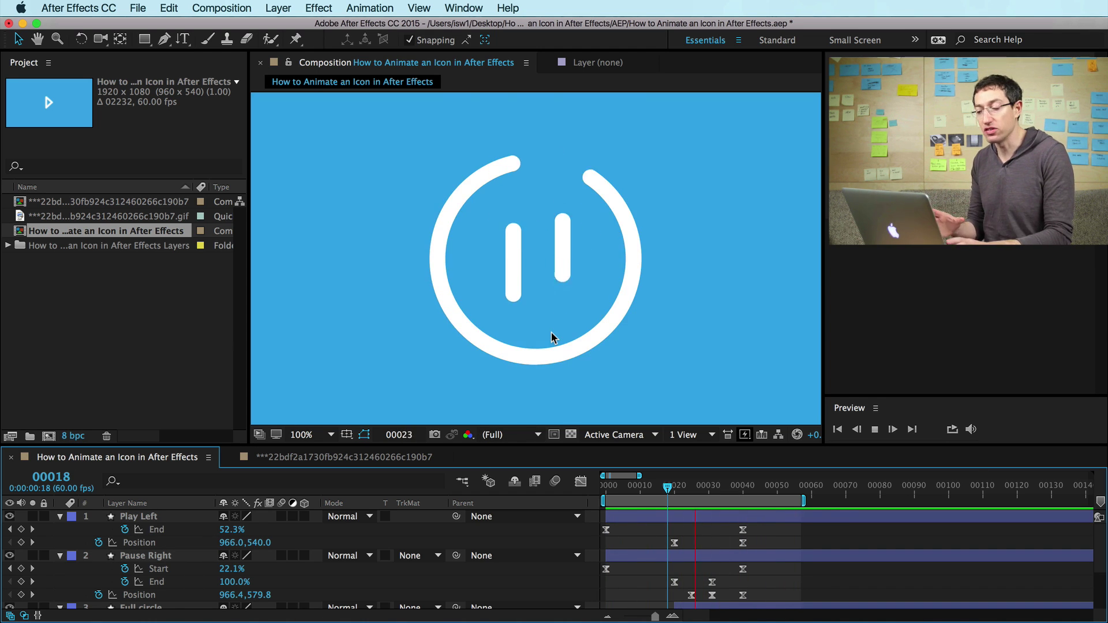
View the Dribbble Play & Pause shot in Chrome, then go to the Pinterest Micro interactions tab.
{"action": "key", "text": "super+Tab"}
{"action": "key", "text": "super+Tab"}
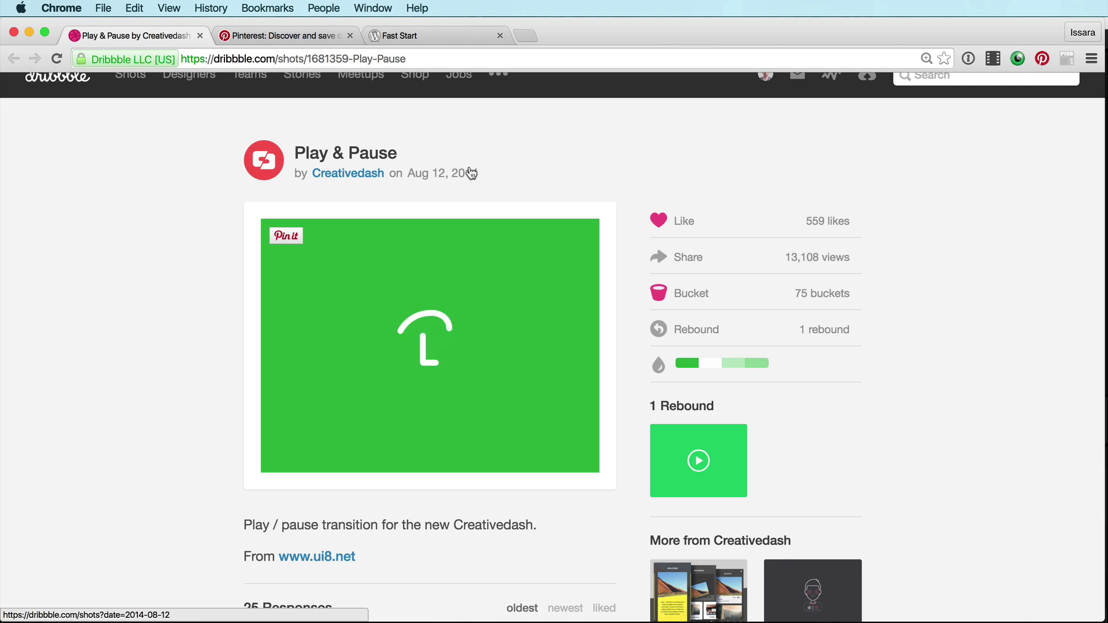
{"action": "key", "text": "alt+super+Right"}
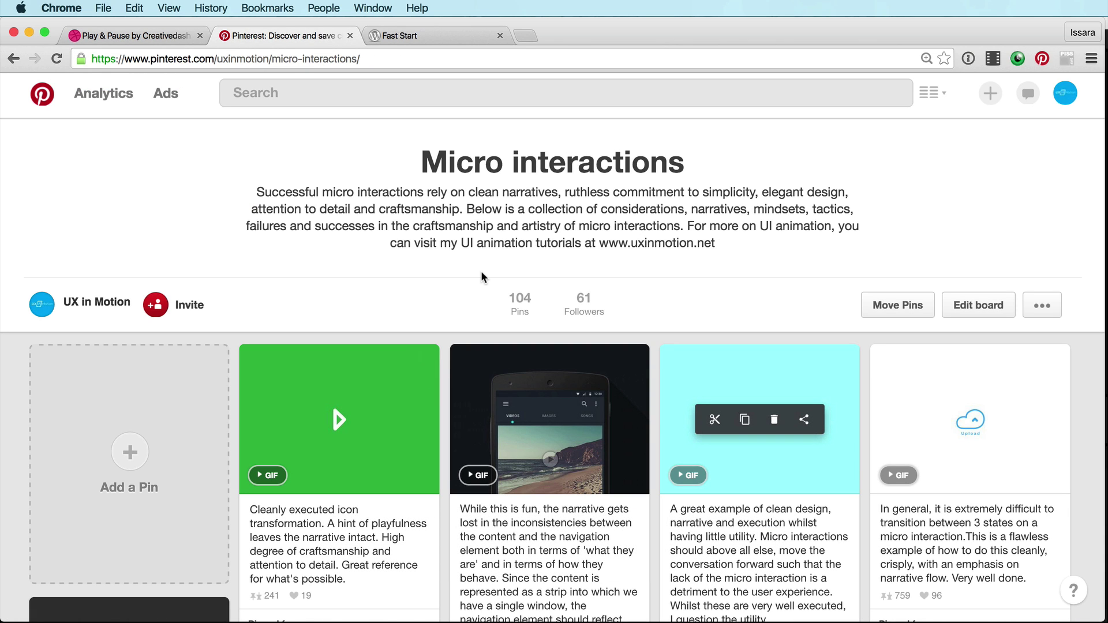
Scroll down through the board's dribbble.com GIF micro-interaction pins.
{"action": "scroll", "coordinate": [481, 274], "scroll_direction": "down", "scroll_amount": 6}
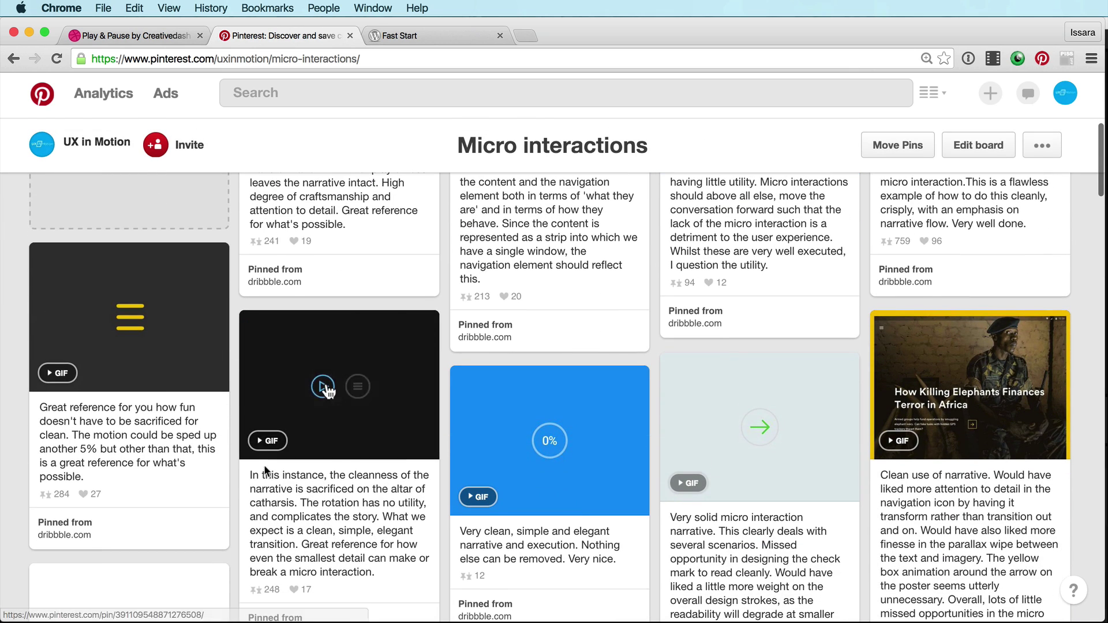
{"action": "scroll", "coordinate": [422, 427], "scroll_direction": "down", "scroll_amount": 2}
{"action": "scroll", "coordinate": [422, 428], "scroll_direction": "down", "scroll_amount": 4}
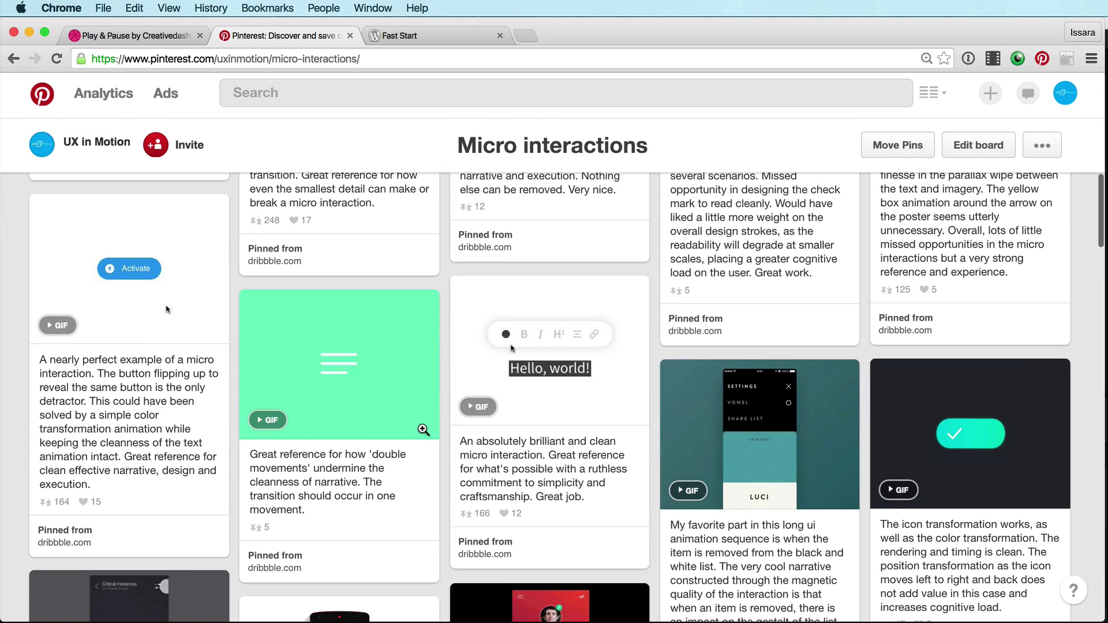
{"action": "scroll", "coordinate": [424, 430], "scroll_direction": "down", "scroll_amount": 2}
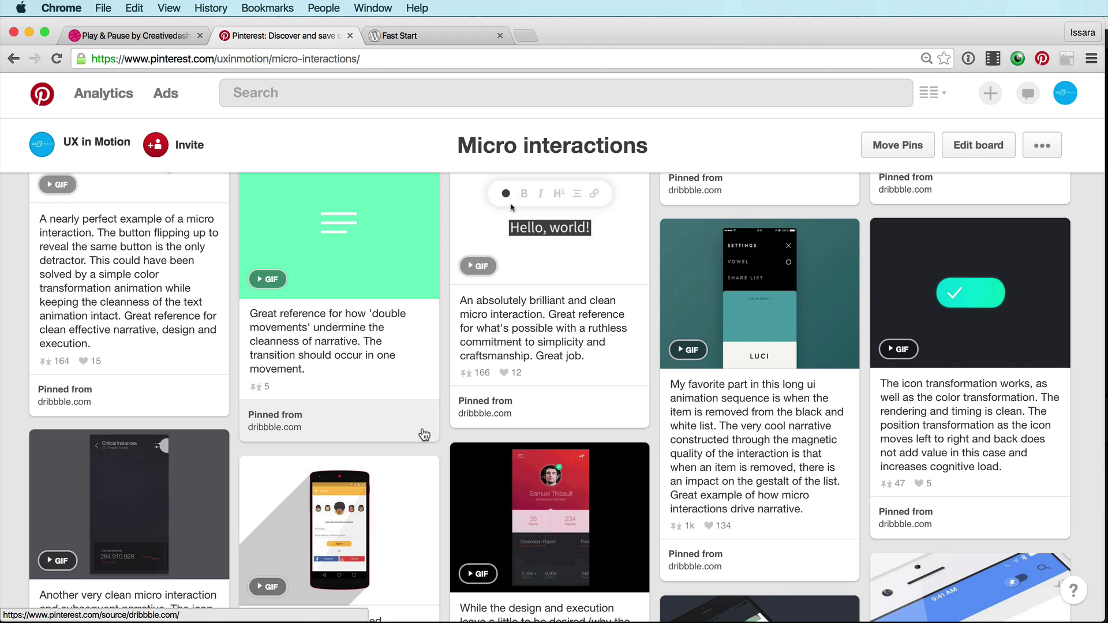
View the UX in Motion Fast Start page from the top, then go back to Pinterest.
{"action": "key", "text": "alt+super+Right"}
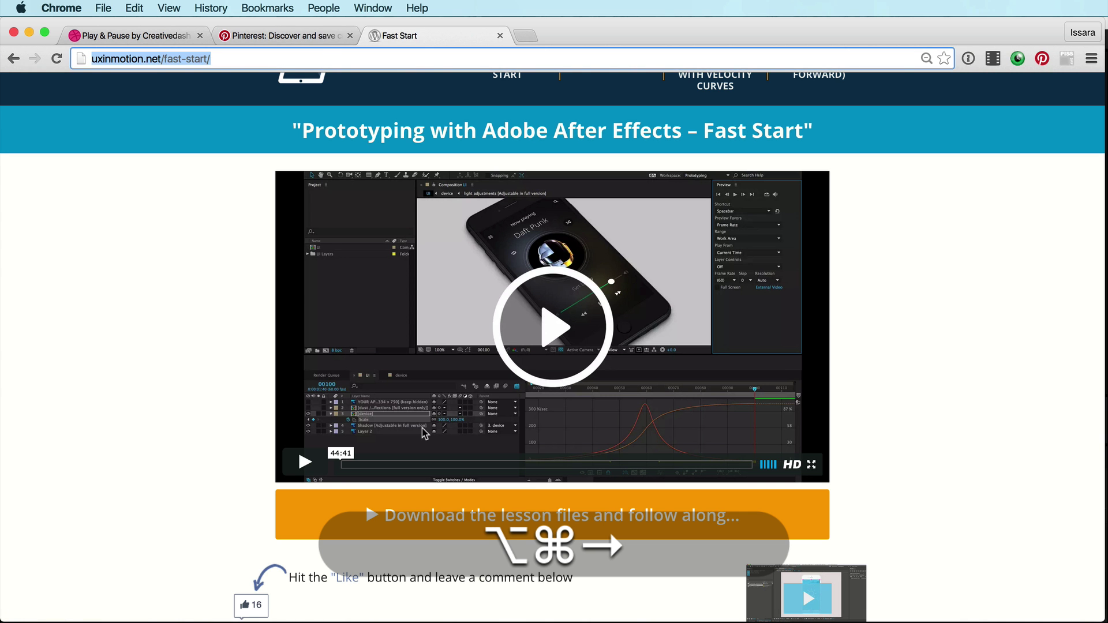
{"action": "scroll", "coordinate": [424, 433], "scroll_direction": "up", "scroll_amount": 3}
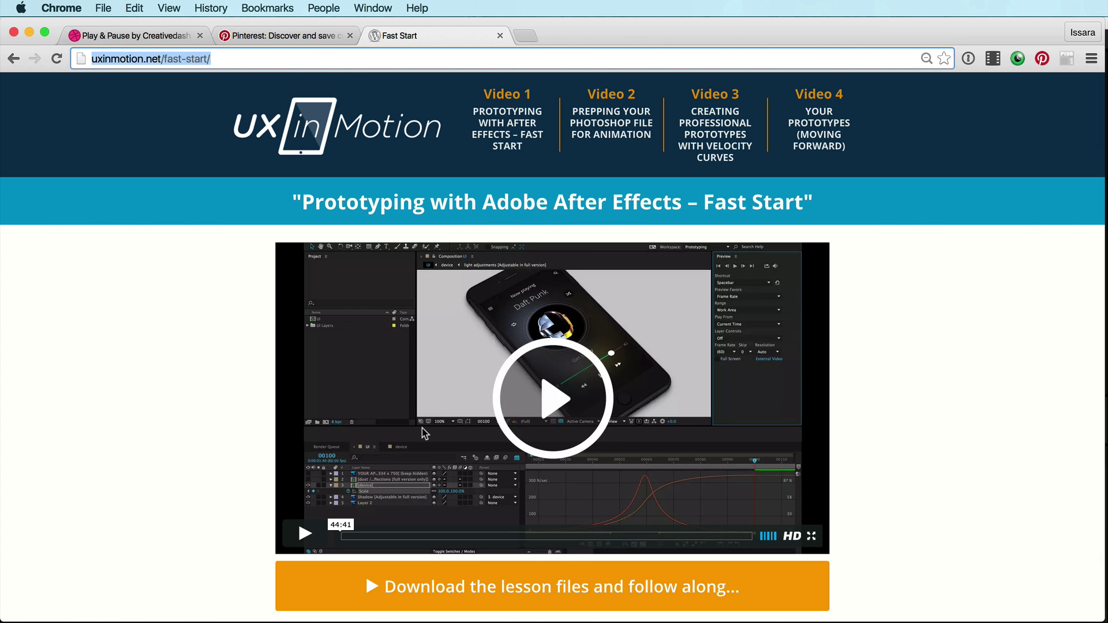
{"action": "key", "text": "alt+super+Left"}
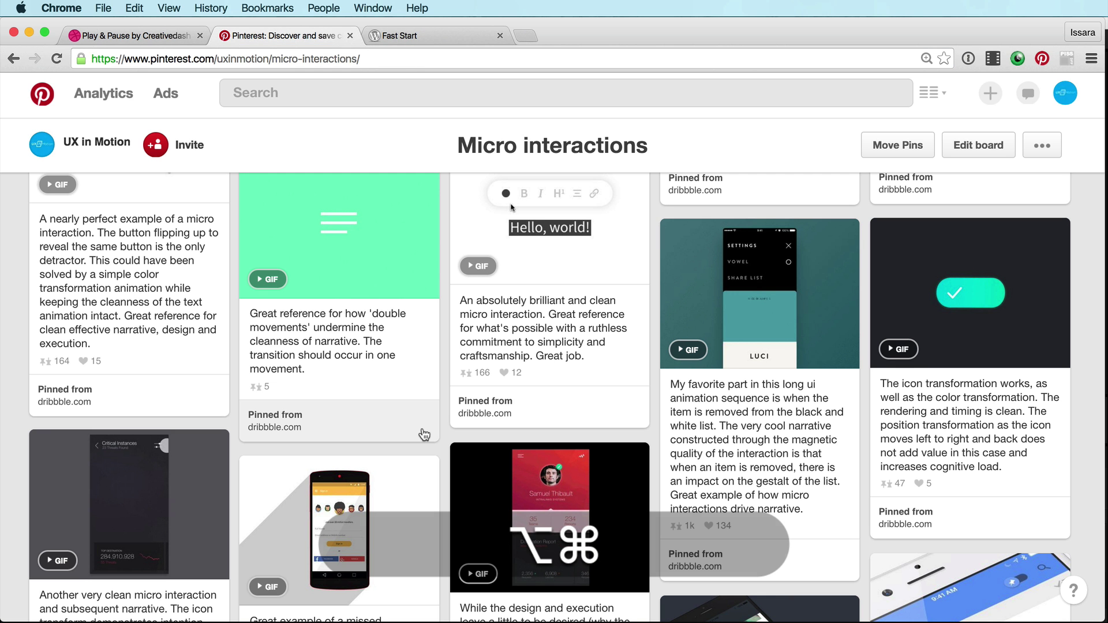
Lock the Background layer and toggle the Play and Full circle pause layers to compare states.
{"action": "key", "text": "super+Tab"}
{"action": "key", "text": "super+Tab"}
{"action": "key", "text": "super+Tab"}
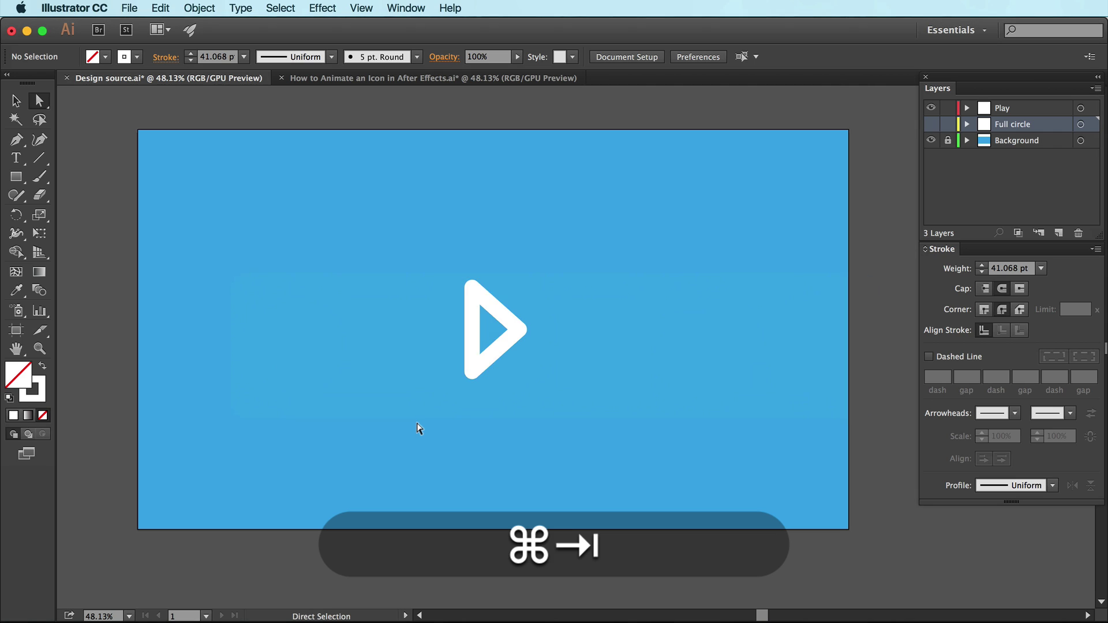
{"action": "left_click", "coordinate": [947, 140]}
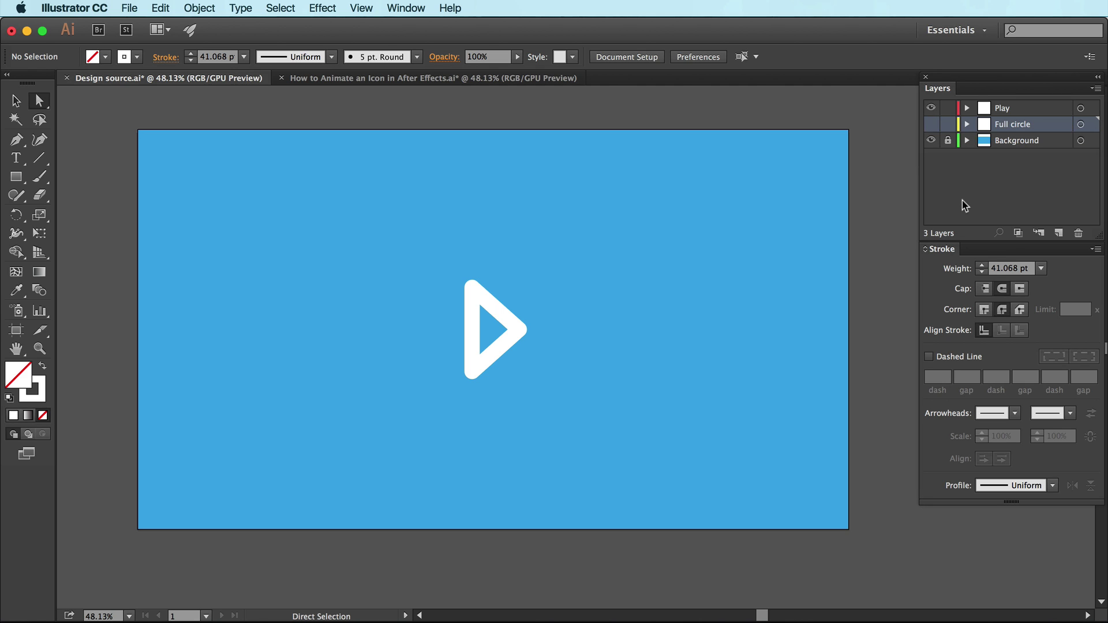
{"action": "left_click", "coordinate": [929, 108]}
{"action": "left_click", "coordinate": [929, 124]}
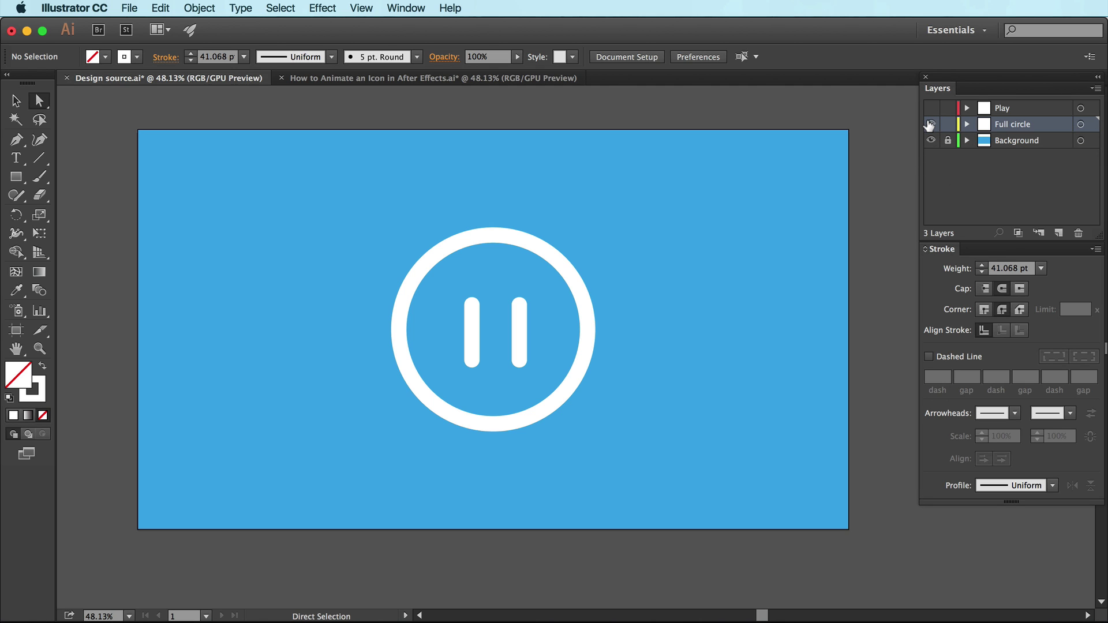
{"action": "left_click", "coordinate": [928, 124]}
{"action": "left_click", "coordinate": [929, 108]}
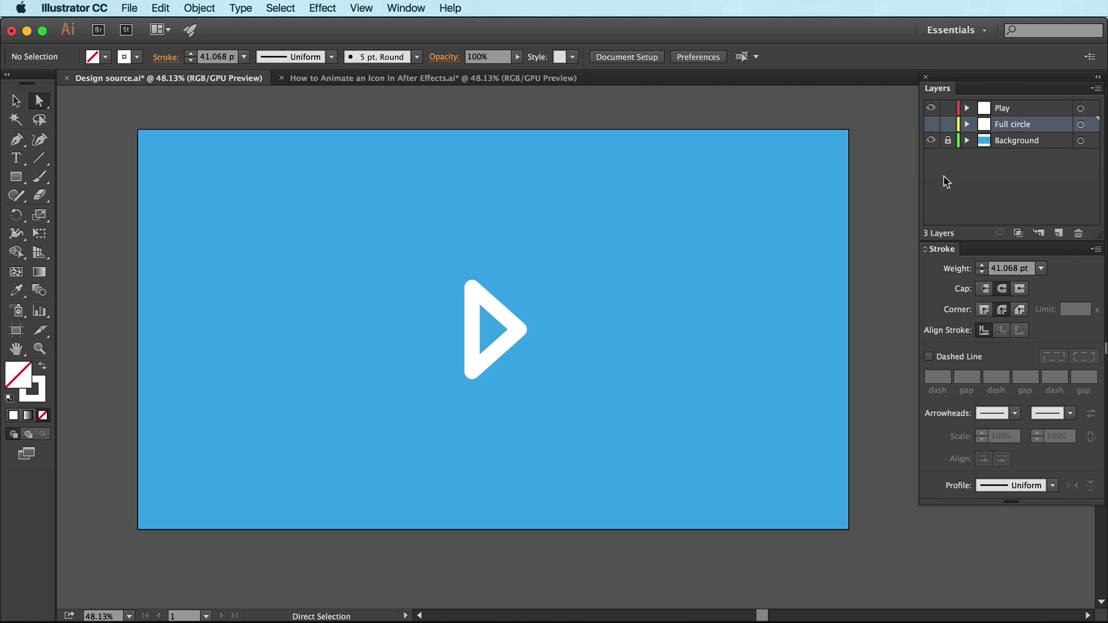
In the second document, make Play Left, line-circle, Full circle and Pause Right all visible.
{"action": "left_click", "coordinate": [335, 79]}
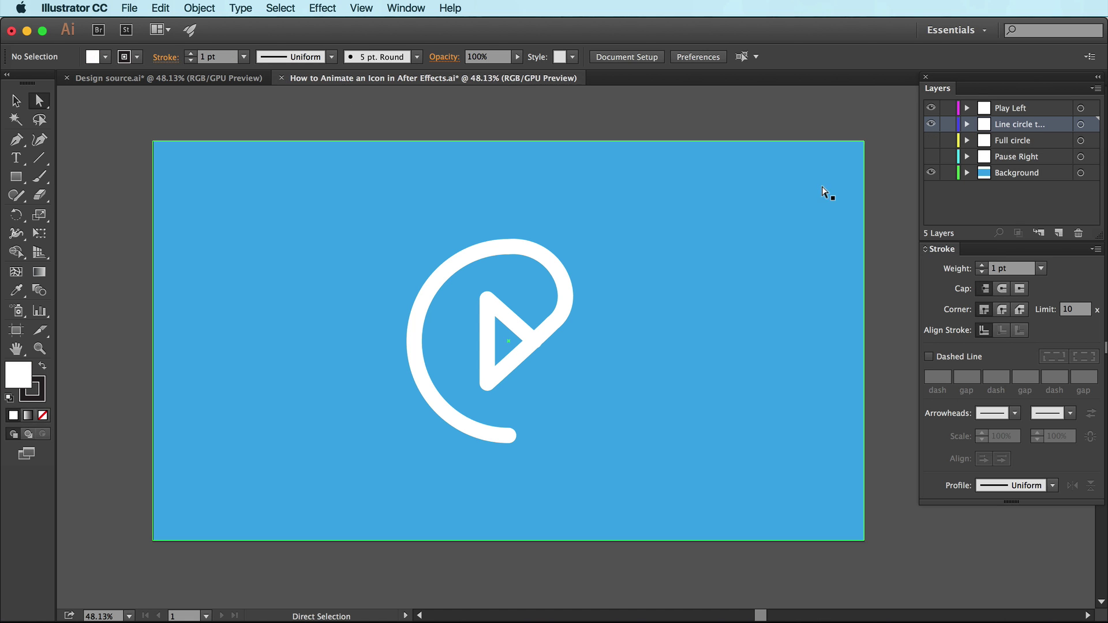
{"action": "left_click", "coordinate": [932, 108]}
{"action": "left_click", "coordinate": [932, 124]}
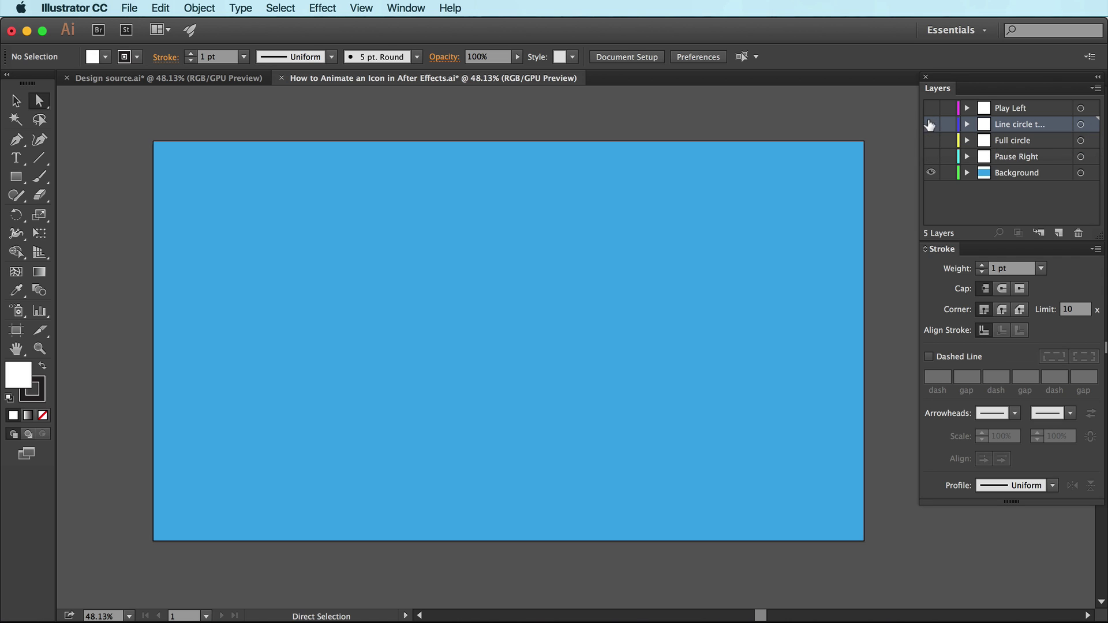
{"action": "left_click", "coordinate": [931, 140]}
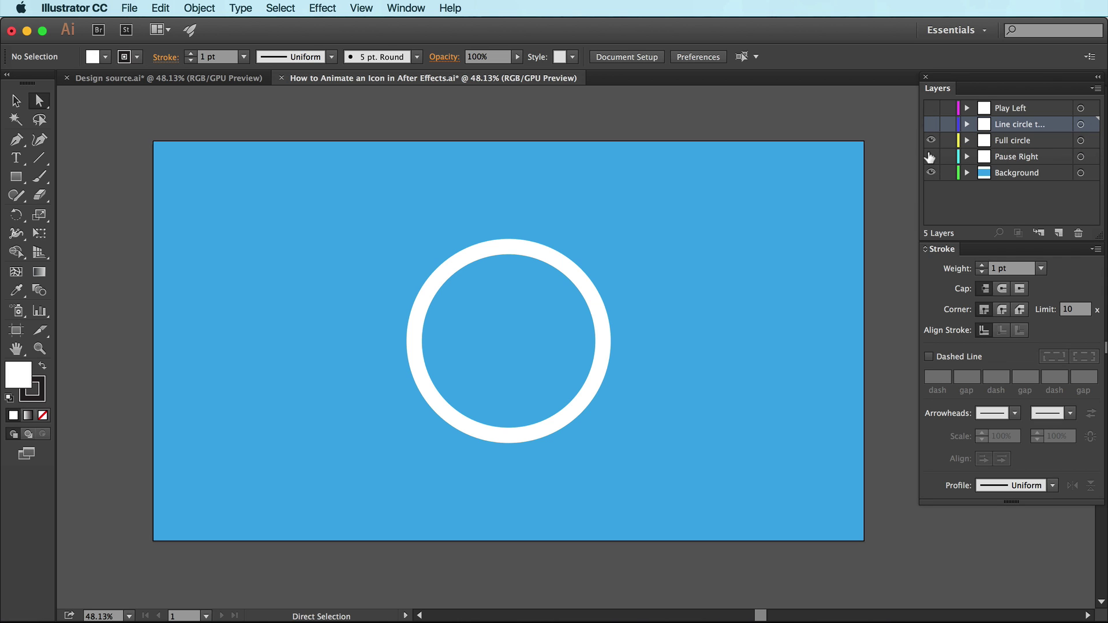
{"action": "left_click", "coordinate": [931, 156]}
{"action": "left_click", "coordinate": [932, 124]}
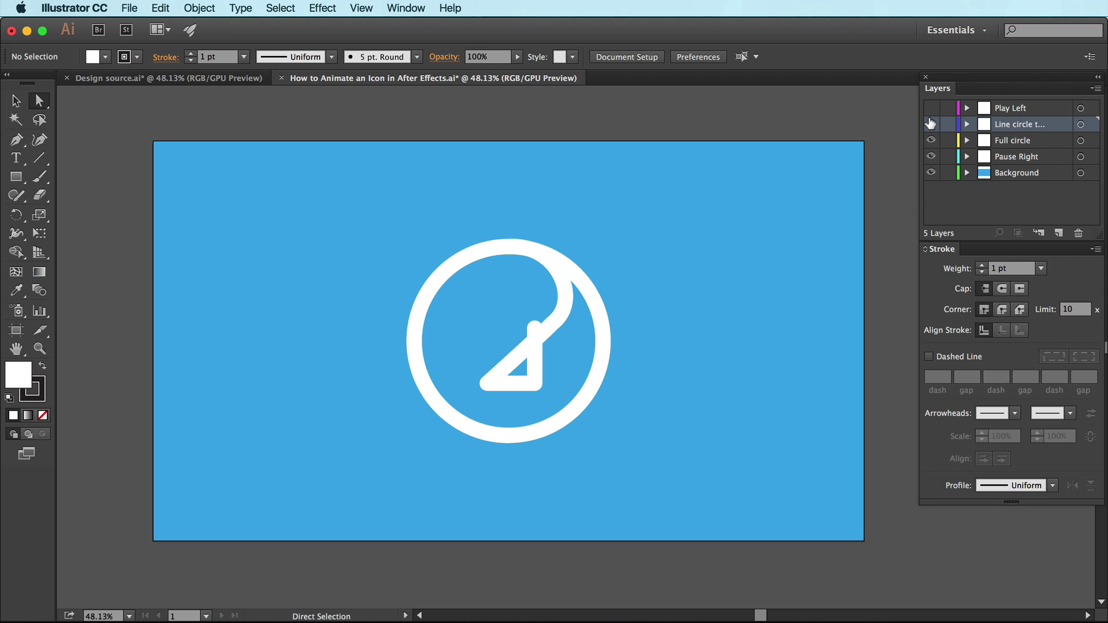
{"action": "left_click", "coordinate": [931, 108]}
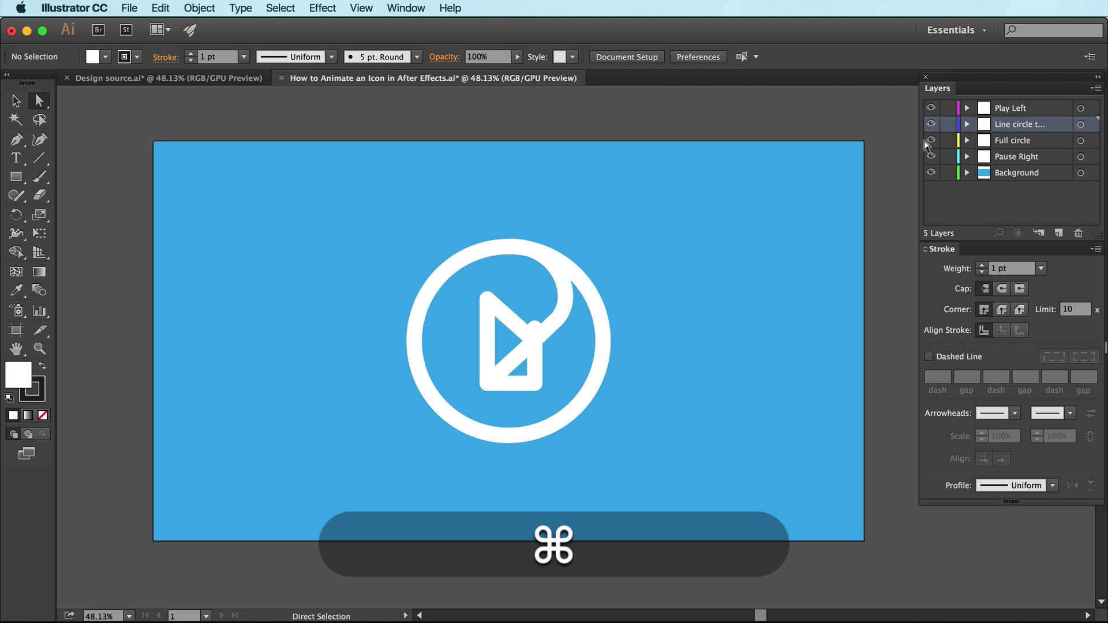
Stop the preview and close the current After Effects project without saving.
{"action": "key", "text": "super+Tab"}
{"action": "key", "text": "super+Tab"}
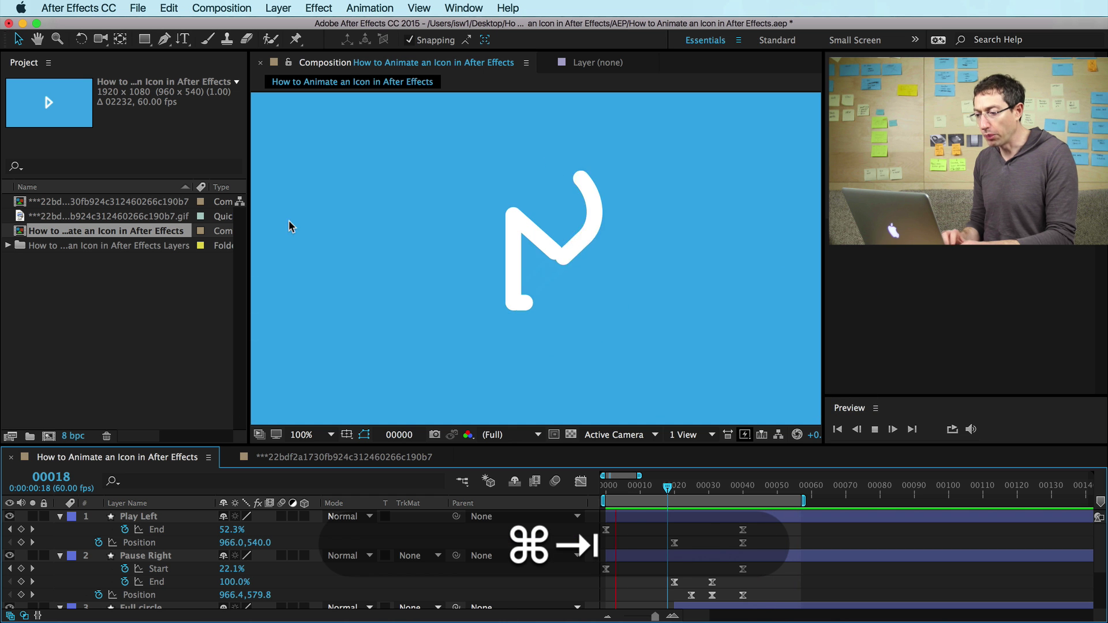
{"action": "key", "text": "super"}
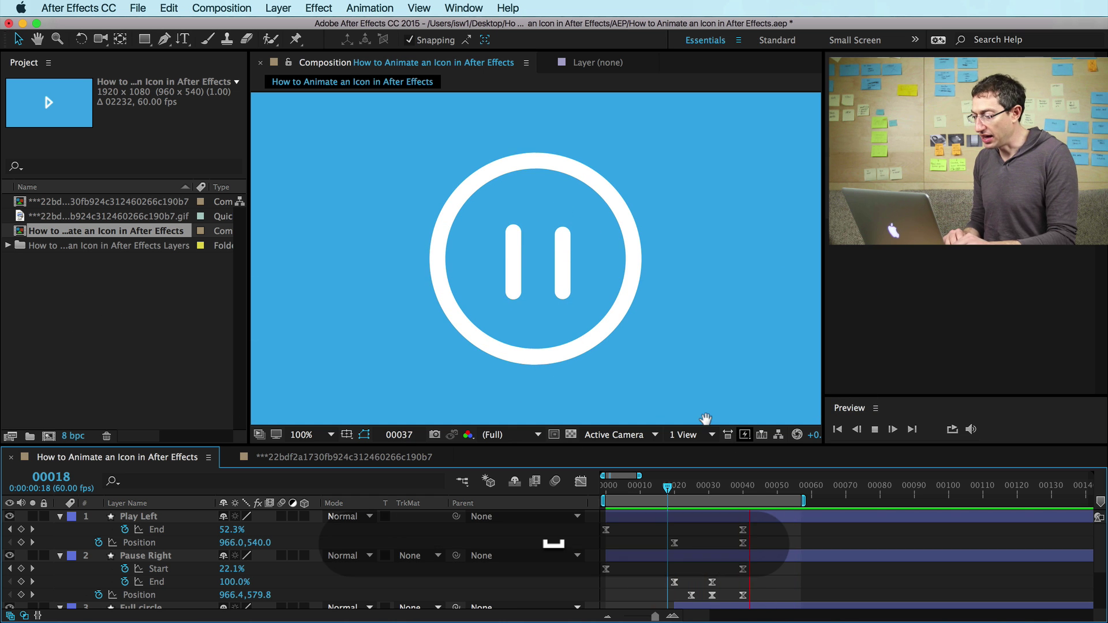
{"action": "key", "text": "super+o"}
{"action": "key", "text": "Escape"}
{"action": "key", "text": "super+o"}
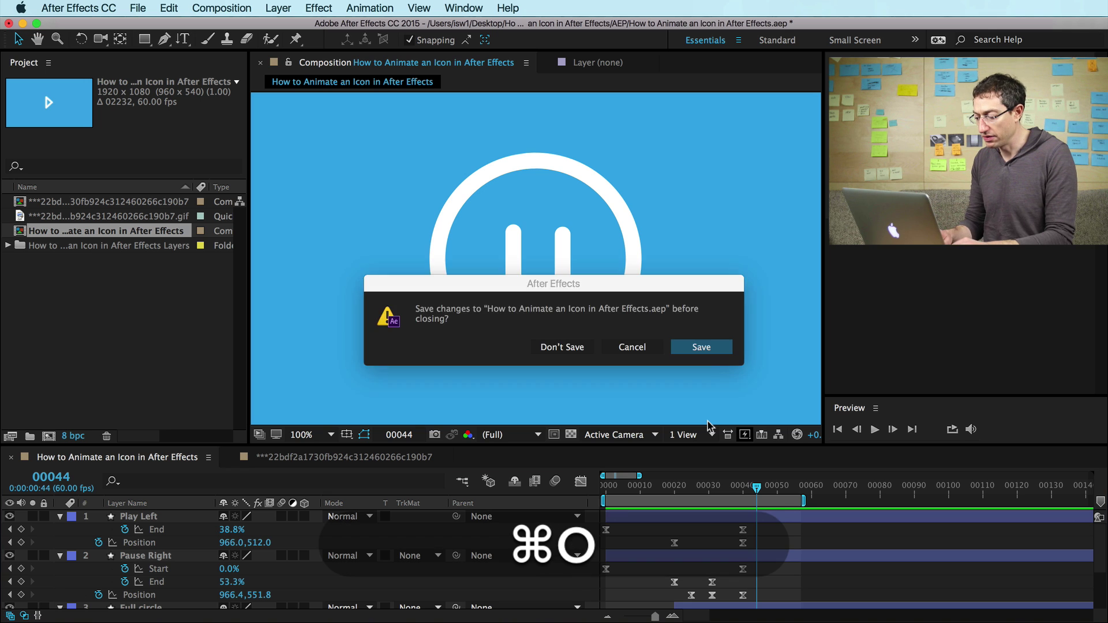
{"action": "key", "text": "super+d"}
{"action": "key", "text": "super+Escape"}
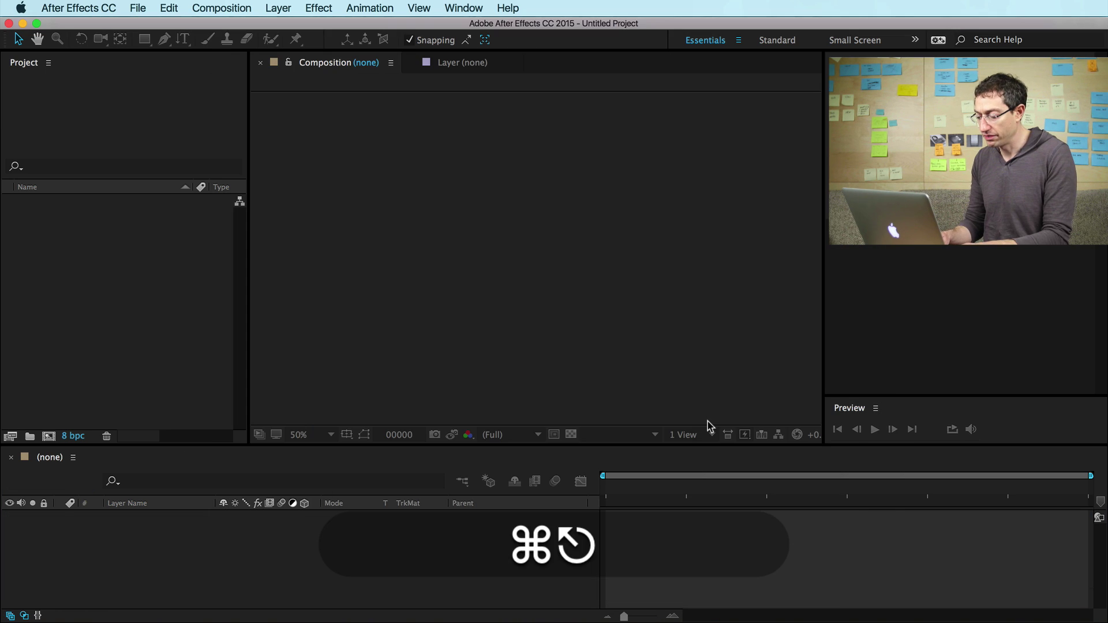
Import the second .ai file from Design as Composition - Retain Layer Sizes.
{"action": "key", "text": "super+i"}
{"action": "key", "text": "Right"}
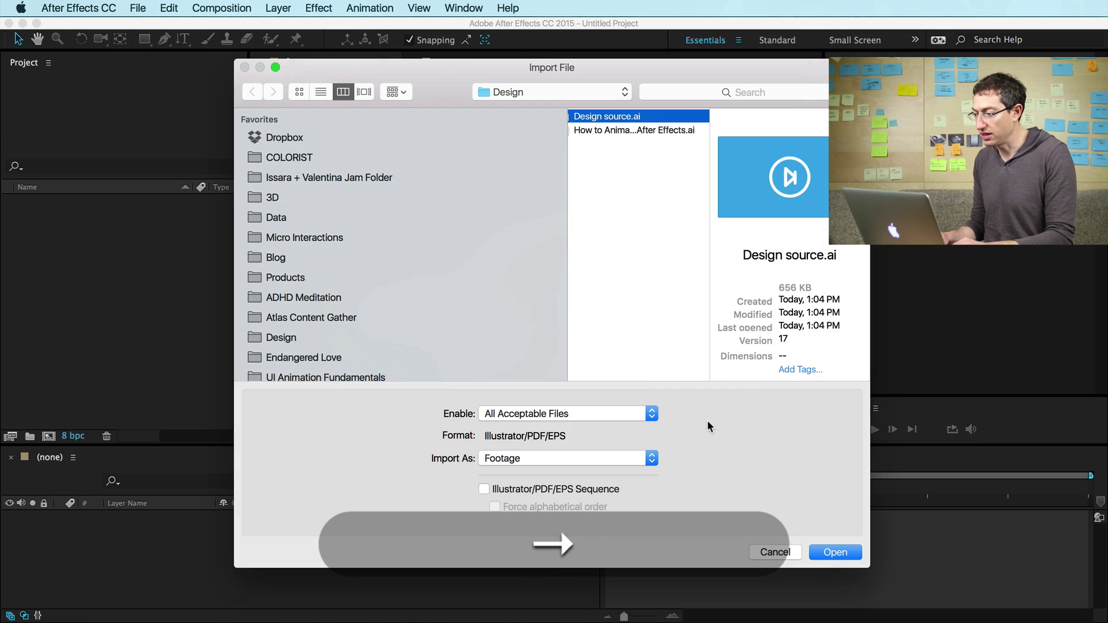
{"action": "key", "text": "Down"}
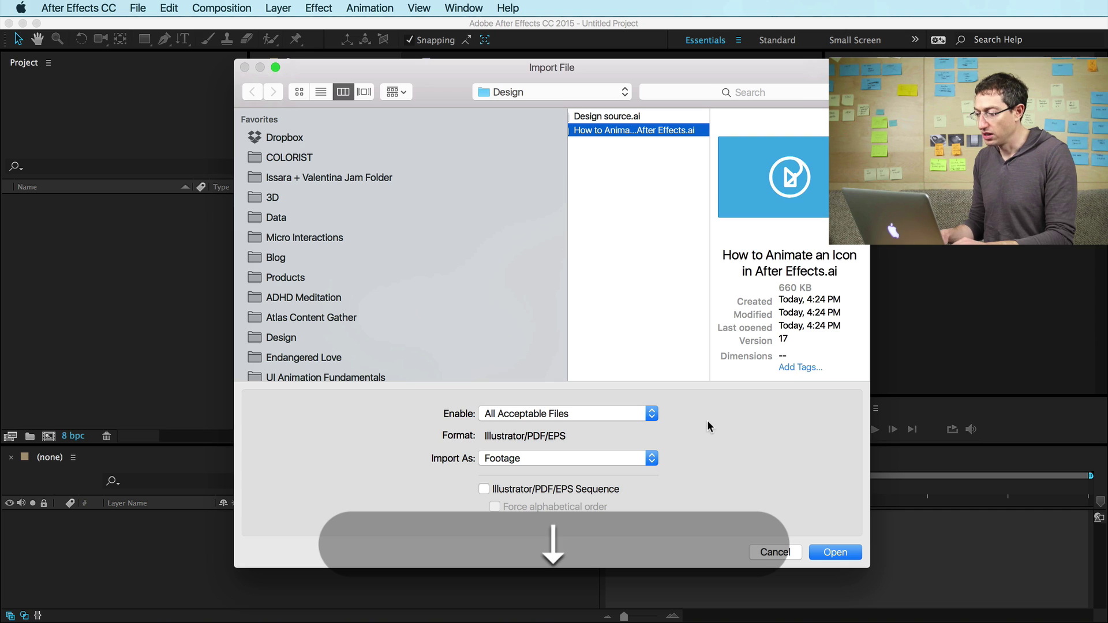
{"action": "left_click", "coordinate": [546, 458]}
{"action": "left_click", "coordinate": [547, 486]}
{"action": "key", "text": "Return"}
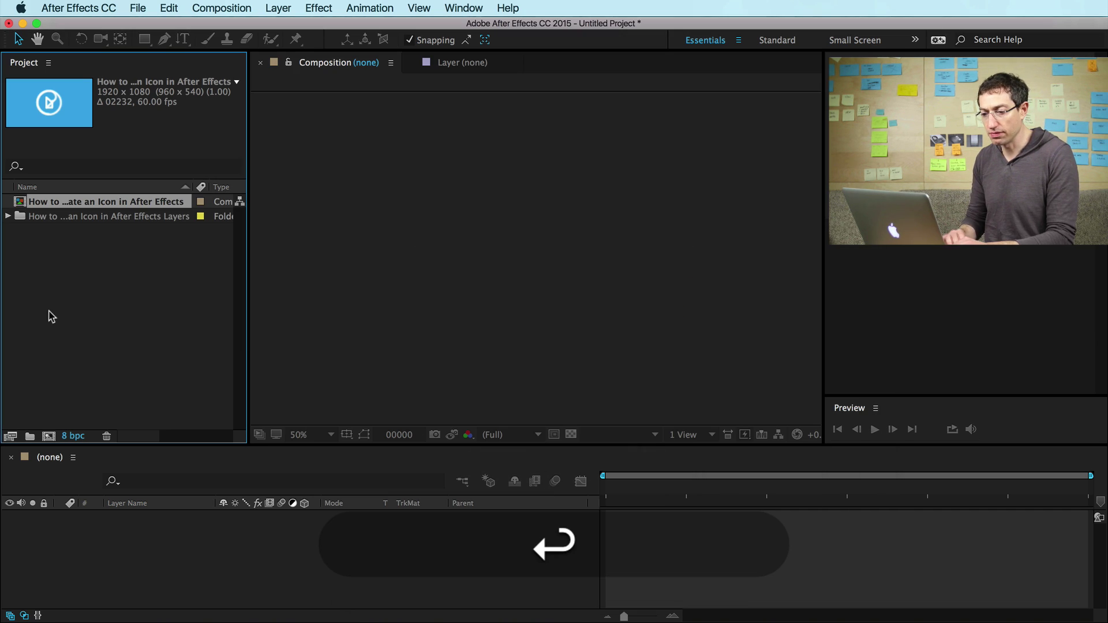
Open the imported composition and create shapes from all five vector layers.
{"action": "double_click", "coordinate": [22, 202]}
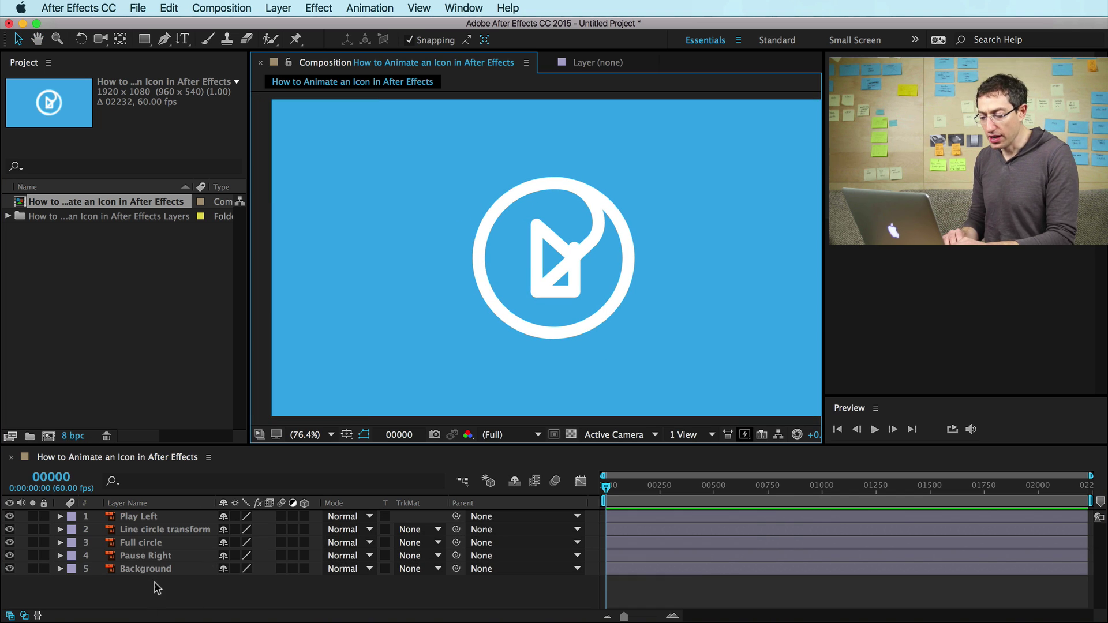
{"action": "left_click_drag", "start_coordinate": [160, 582], "coordinate": [129, 504]}
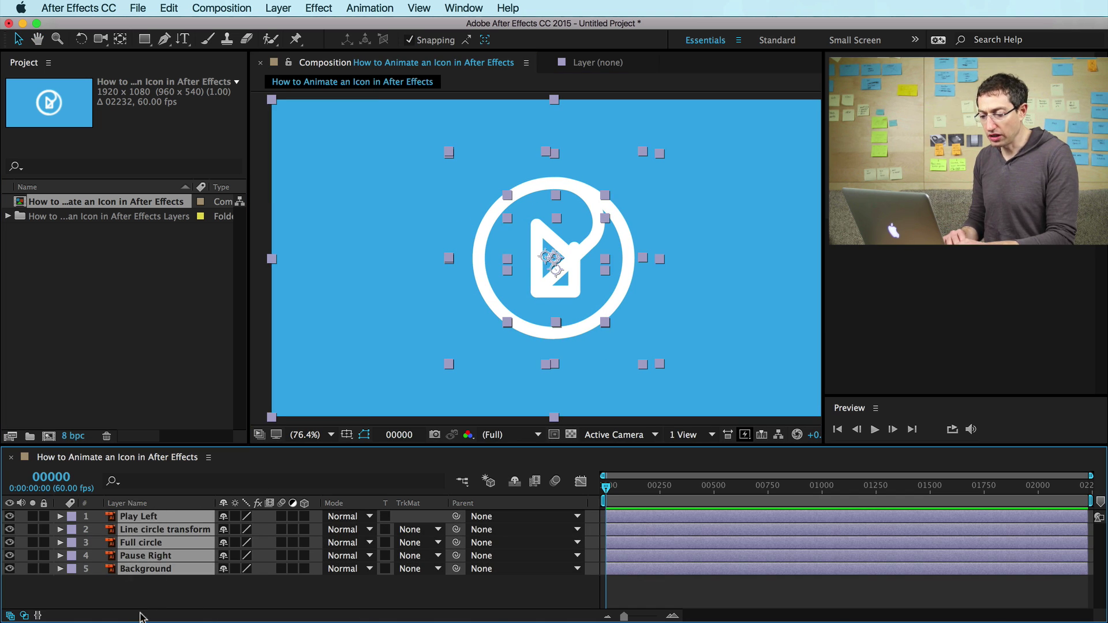
{"action": "left_click", "coordinate": [111, 570], "text": "ctrl"}
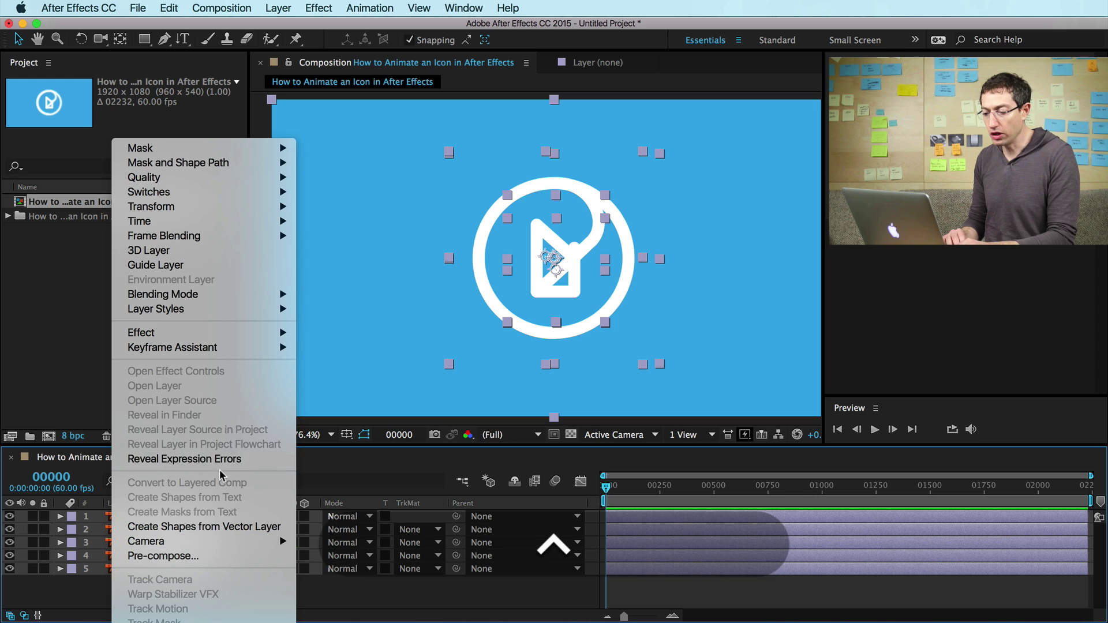
{"action": "left_click", "coordinate": [184, 527]}
Delete the original Illustrator layers and lock Background Outlines.
{"action": "scroll", "coordinate": [202, 573], "scroll_direction": "down", "scroll_amount": 1}
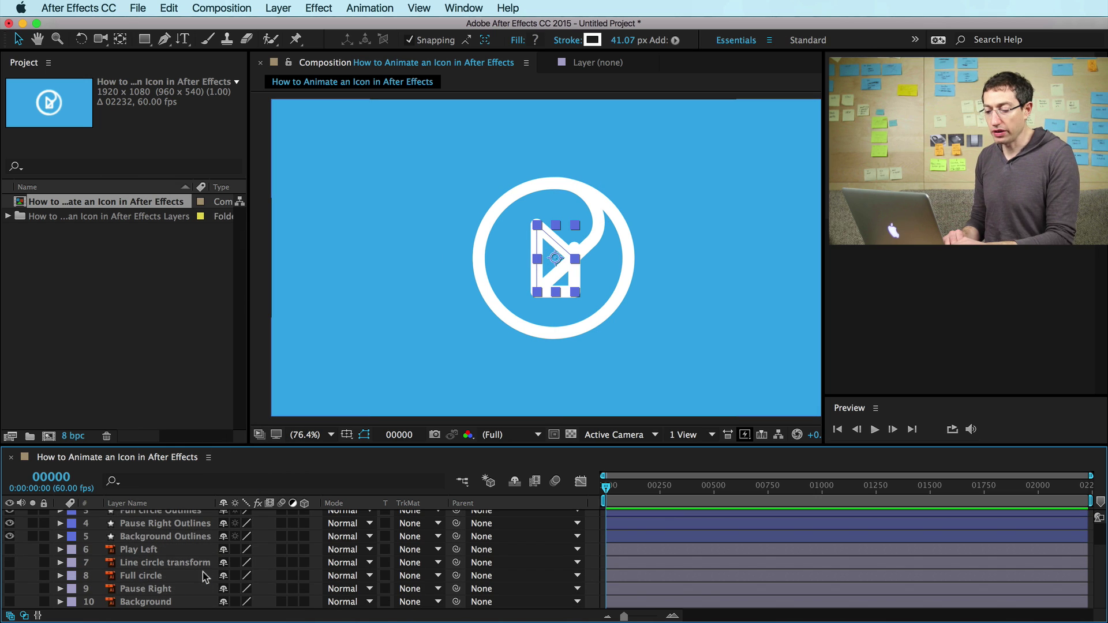
{"action": "left_click", "coordinate": [140, 550]}
{"action": "left_click", "coordinate": [147, 602], "text": "shift"}
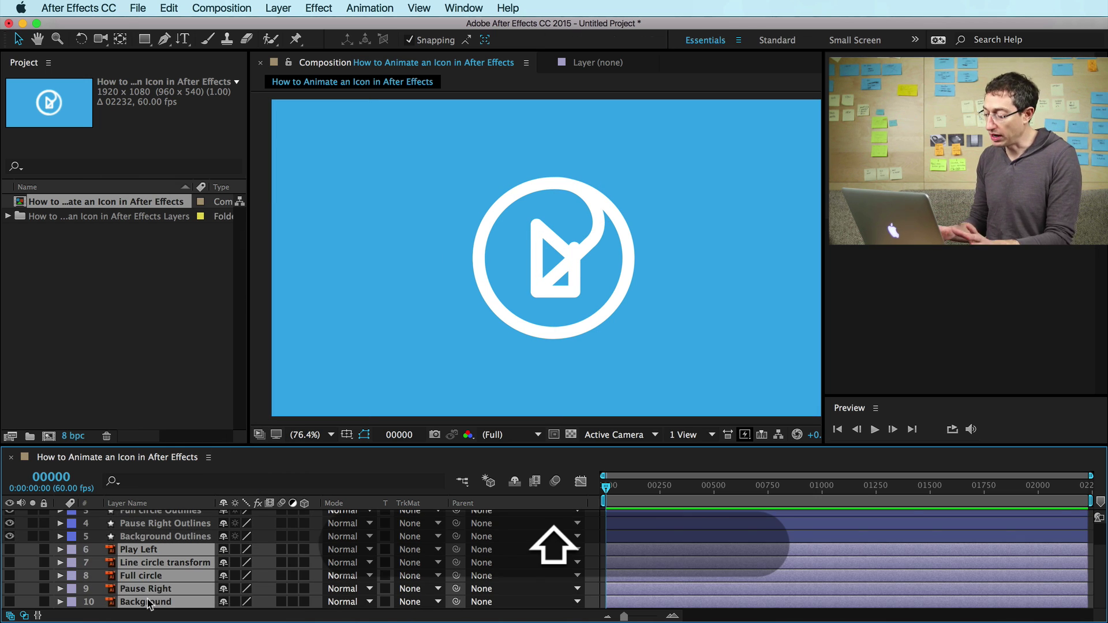
{"action": "key", "text": "BackSpace"}
{"action": "left_click", "coordinate": [43, 569]}
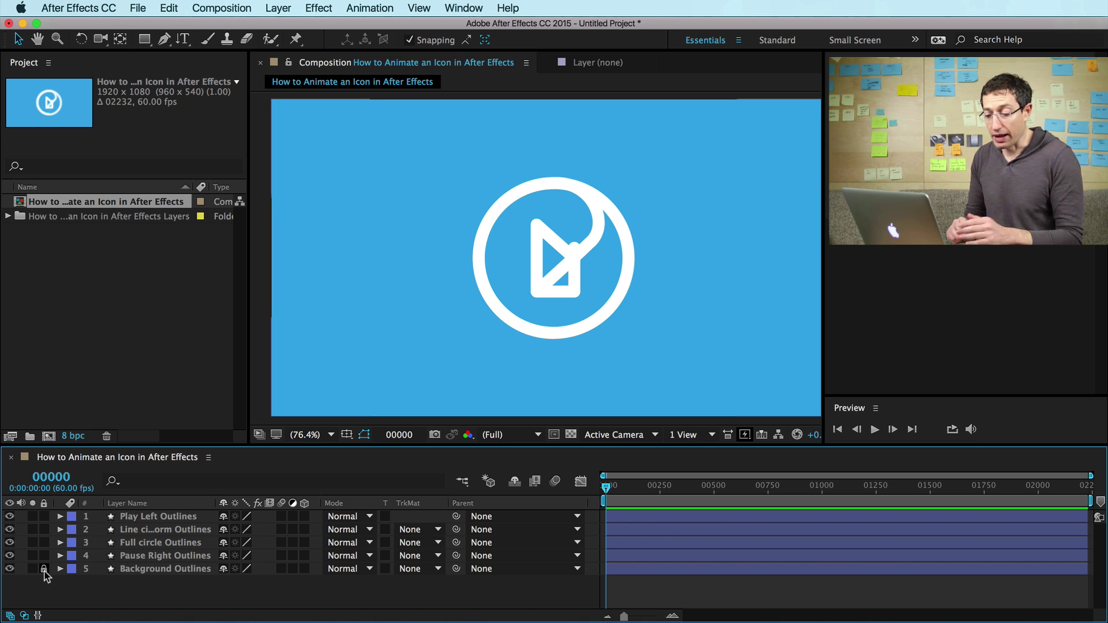
{"action": "left_click", "coordinate": [128, 519]}
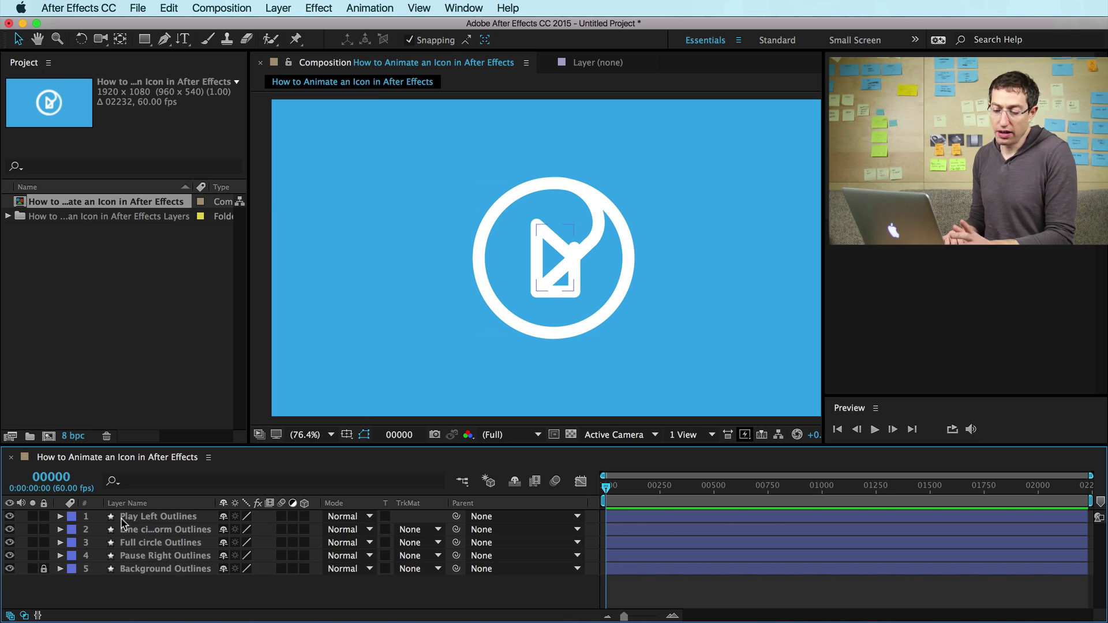
{"action": "left_click", "coordinate": [394, 334]}
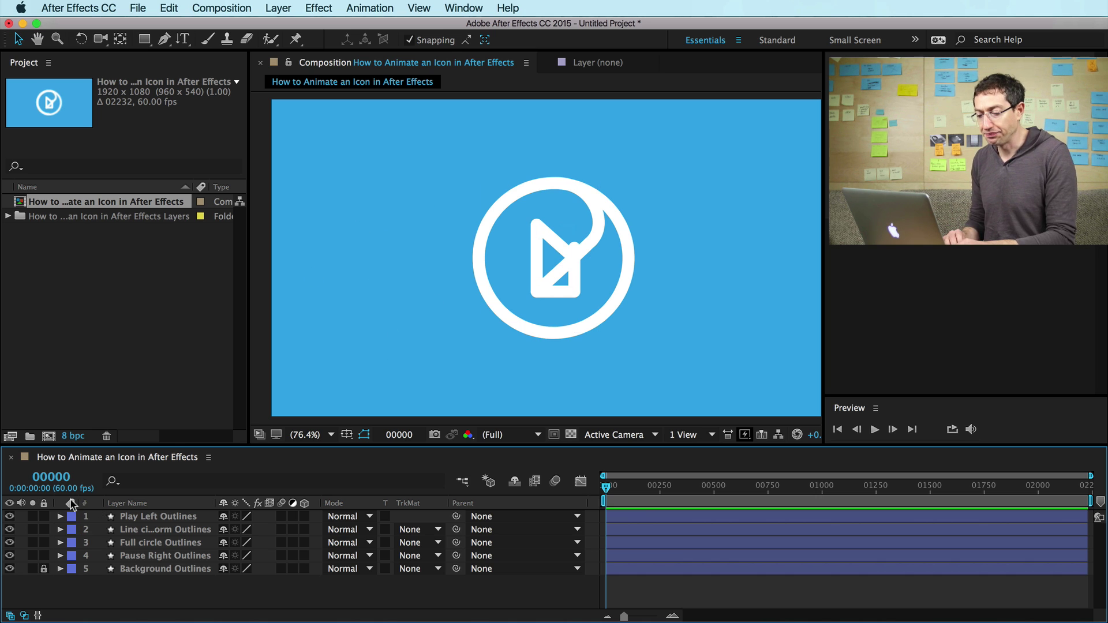
Hide the line-circle, full circle and pause-right layers, then select only Play Left Outlines.
{"action": "left_click_drag", "start_coordinate": [9, 530], "coordinate": [12, 557]}
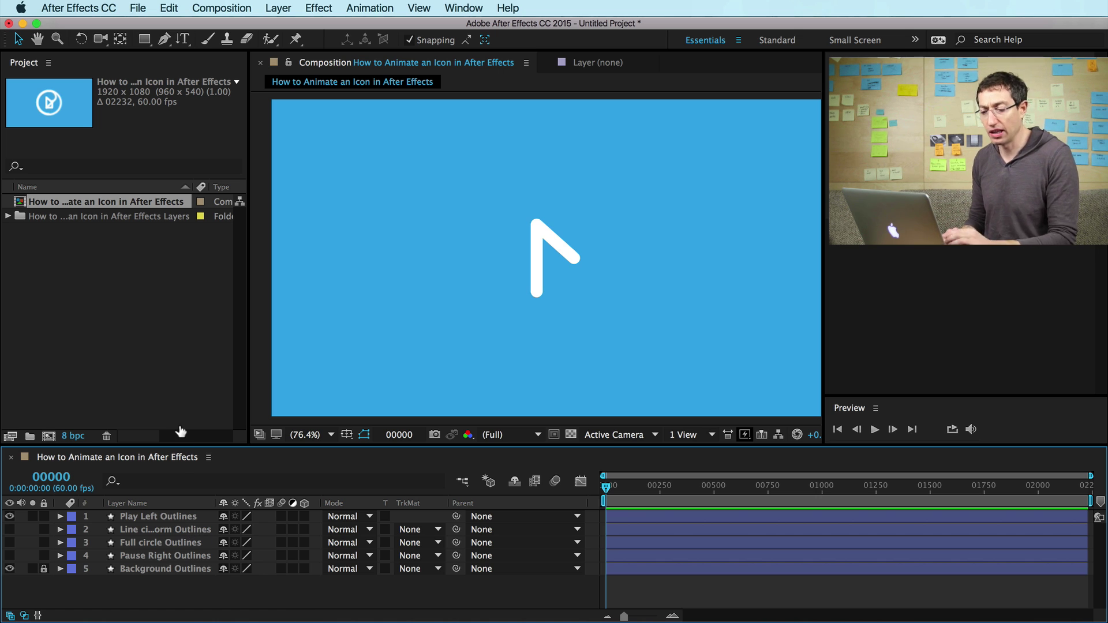
{"action": "key", "text": "F2"}
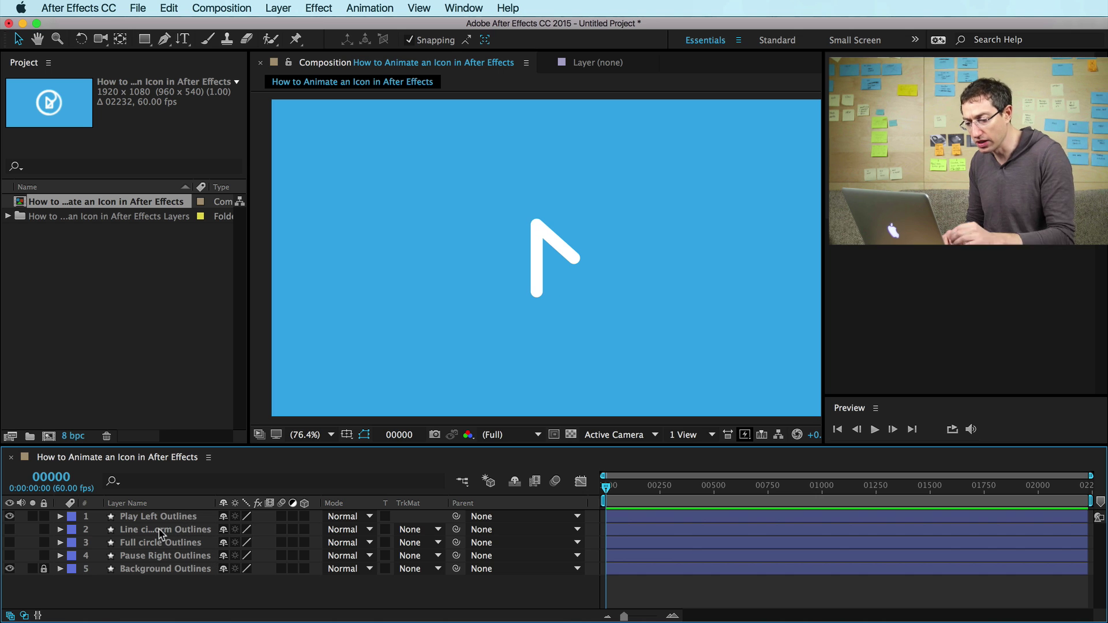
{"action": "left_click", "coordinate": [148, 517]}
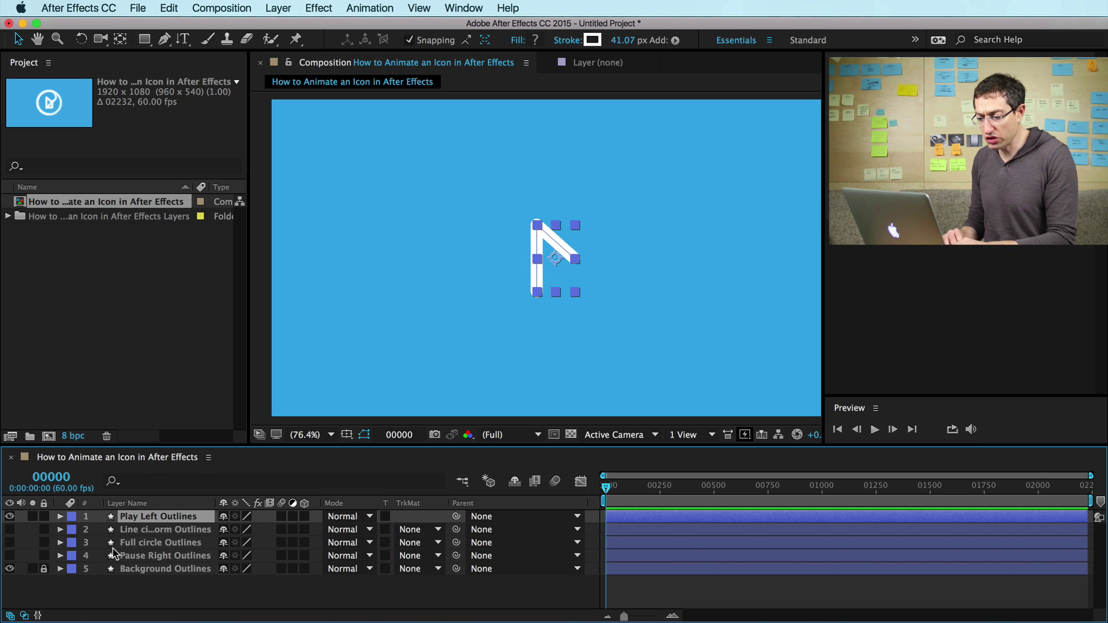
Add Trim Paths to Group 1 inside Play Left Outlines' Contents.
{"action": "left_click", "coordinate": [60, 517]}
{"action": "left_click", "coordinate": [74, 530]}
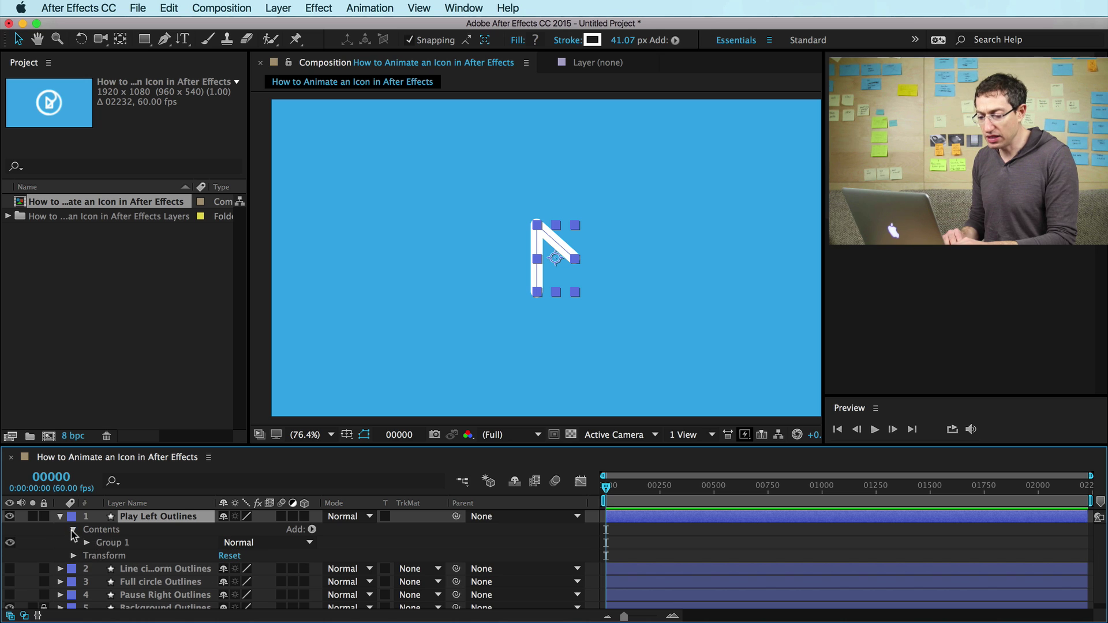
{"action": "left_click", "coordinate": [118, 542]}
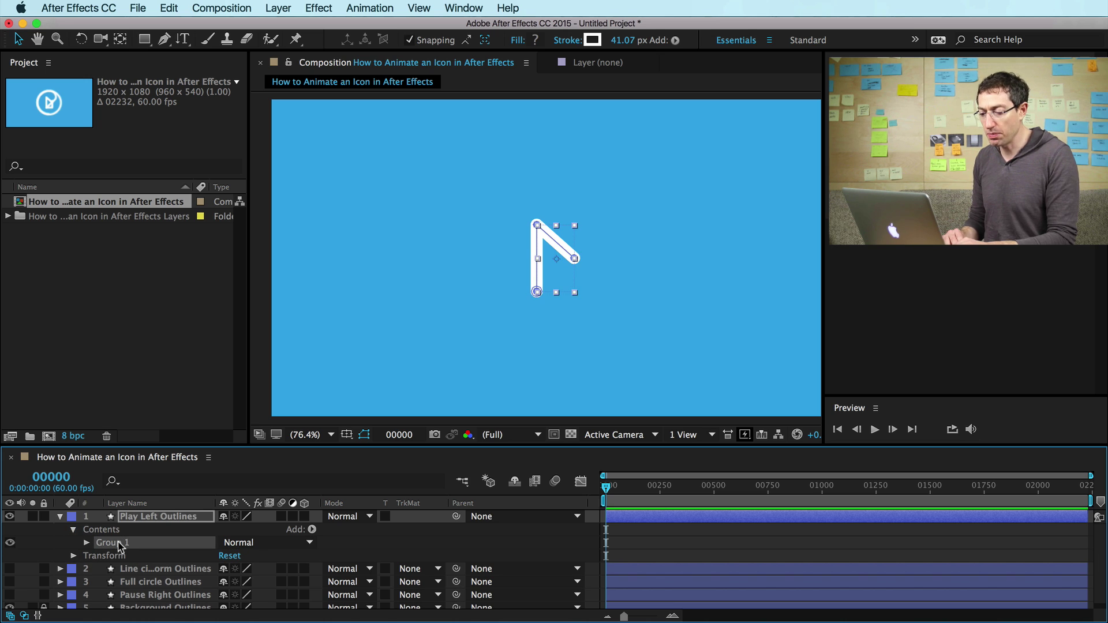
{"action": "left_click", "coordinate": [312, 530]}
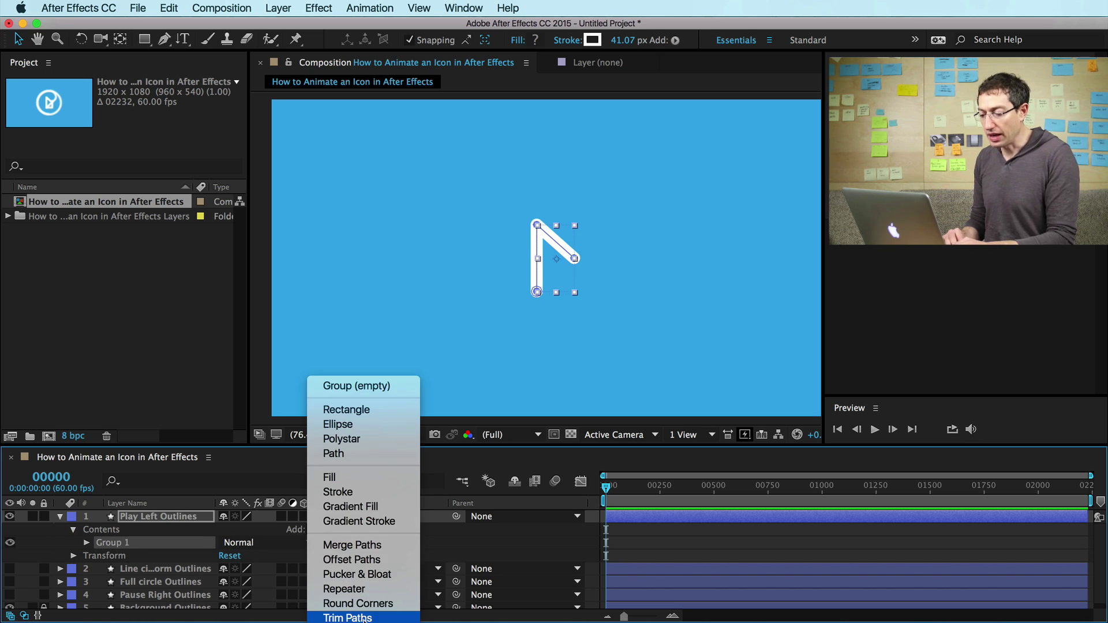
{"action": "left_click", "coordinate": [238, 528]}
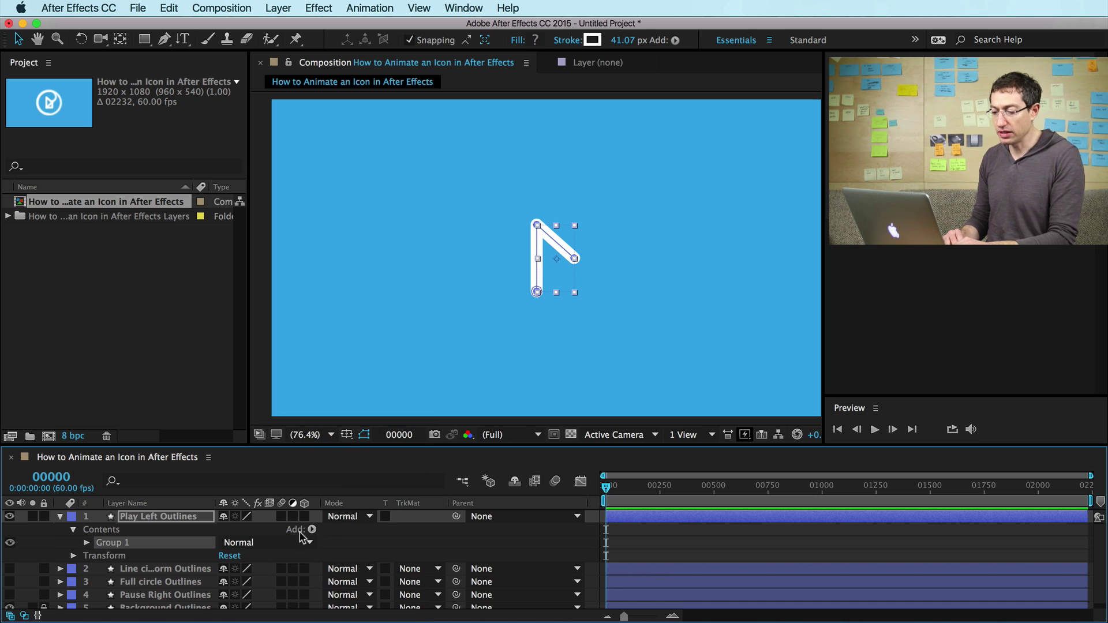
{"action": "left_click", "coordinate": [312, 530]}
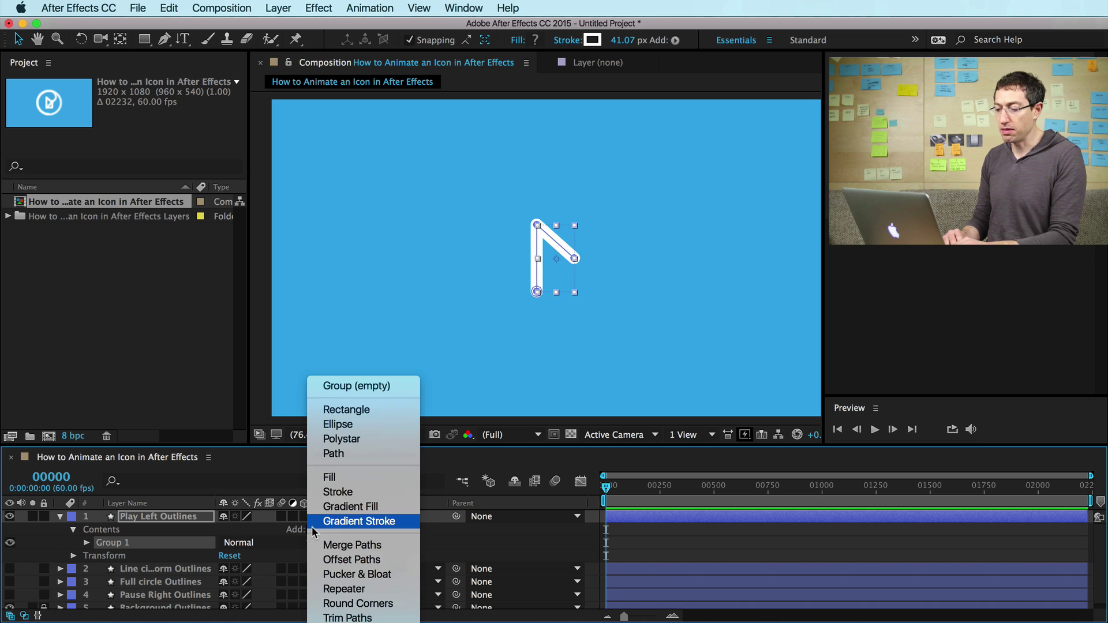
{"action": "left_click", "coordinate": [346, 620]}
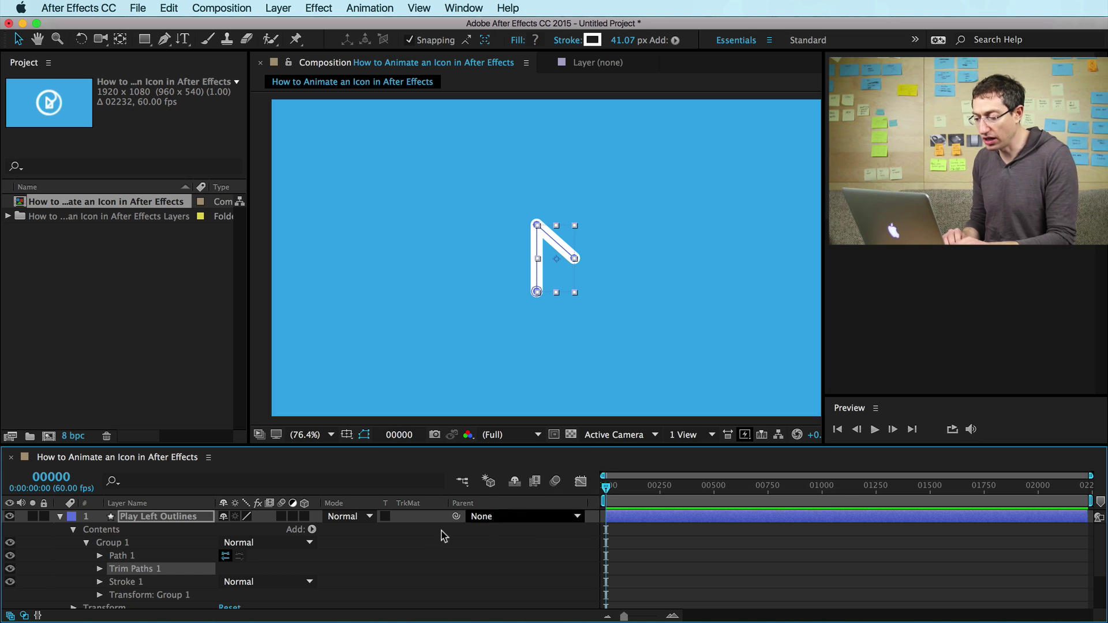
Expand Trim Paths 1, test the End value, undo back to 100%, and enlarge the timeline.
{"action": "key", "text": "space"}
{"action": "scroll", "coordinate": [420, 531], "scroll_direction": "down", "scroll_amount": 1}
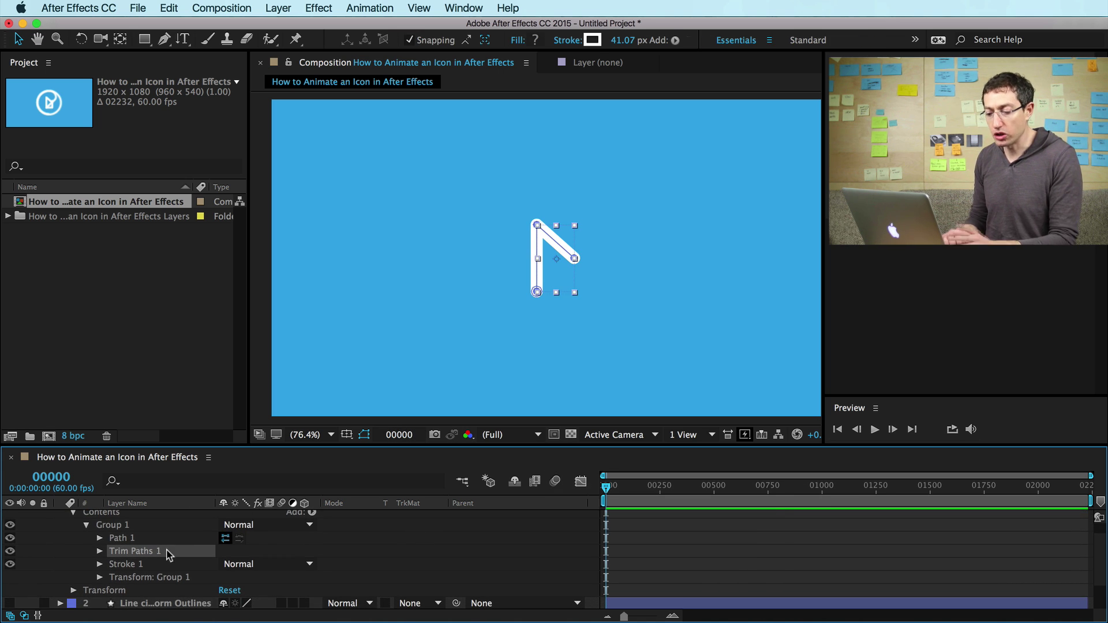
{"action": "left_click", "coordinate": [100, 551]}
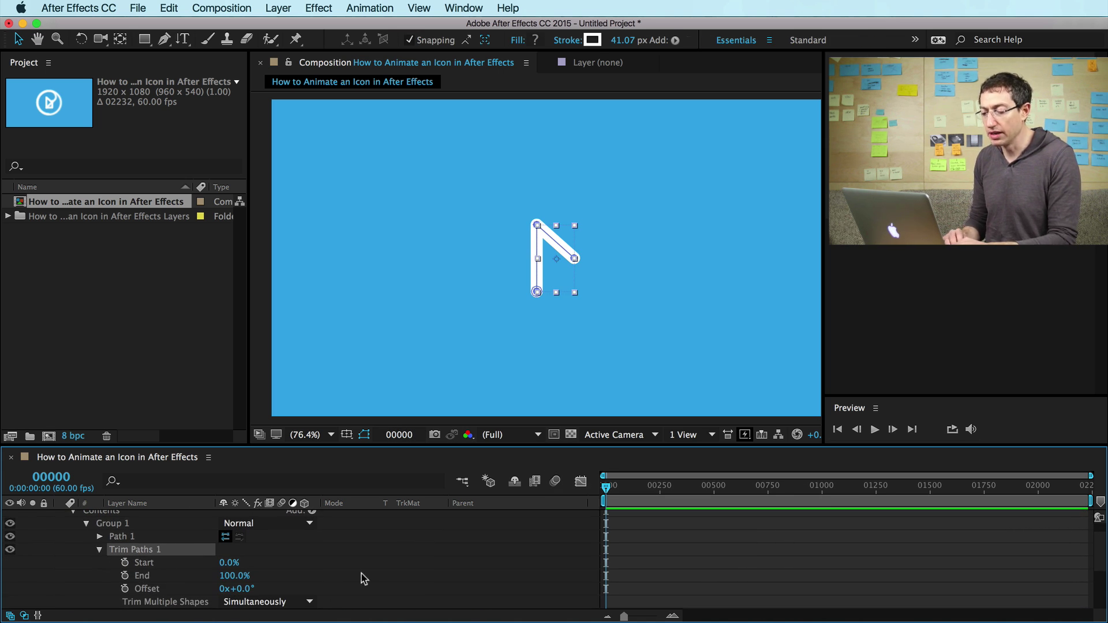
{"action": "scroll", "coordinate": [360, 569], "scroll_direction": "down", "scroll_amount": 2}
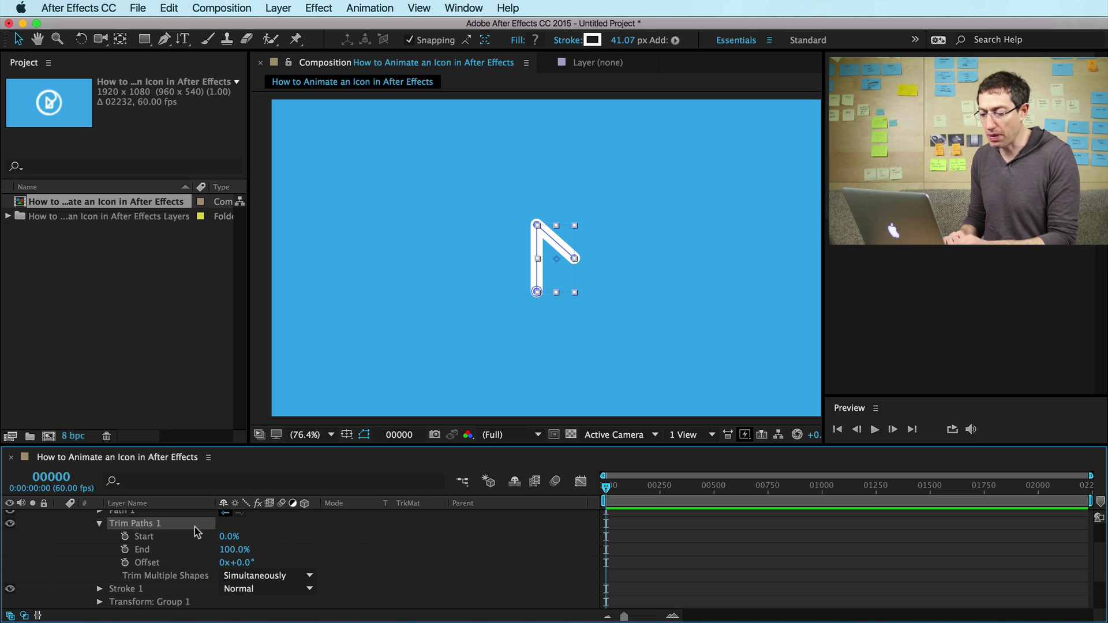
{"action": "mouse_move", "coordinate": [231, 550]}
{"action": "left_mouse_down"}
{"action": "mouse_move", "coordinate": [241, 546]}
{"action": "mouse_move", "coordinate": [202, 544]}
{"action": "mouse_move", "coordinate": [261, 535]}
{"action": "mouse_move", "coordinate": [249, 539]}
{"action": "left_mouse_up"}
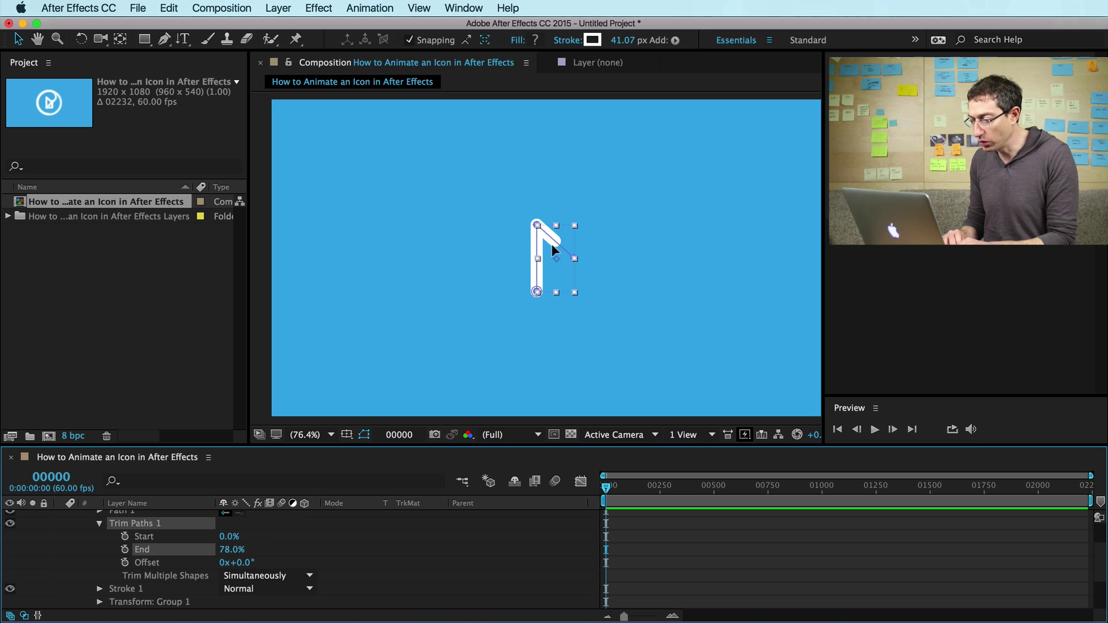
{"action": "key", "text": "period"}
{"action": "key", "text": "period"}
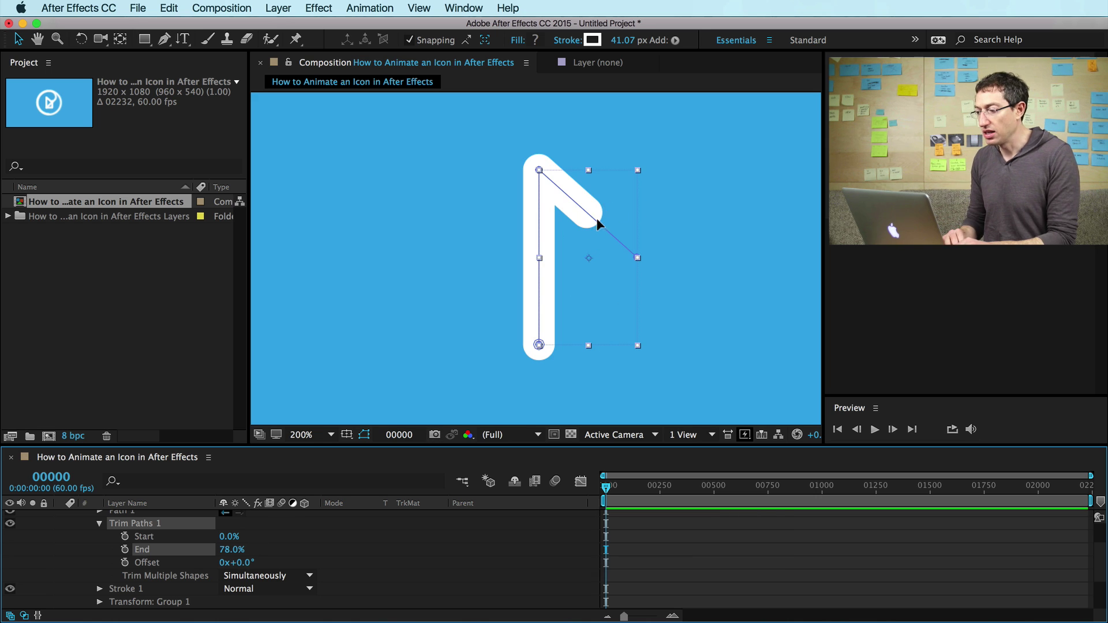
{"action": "key", "text": "comma"}
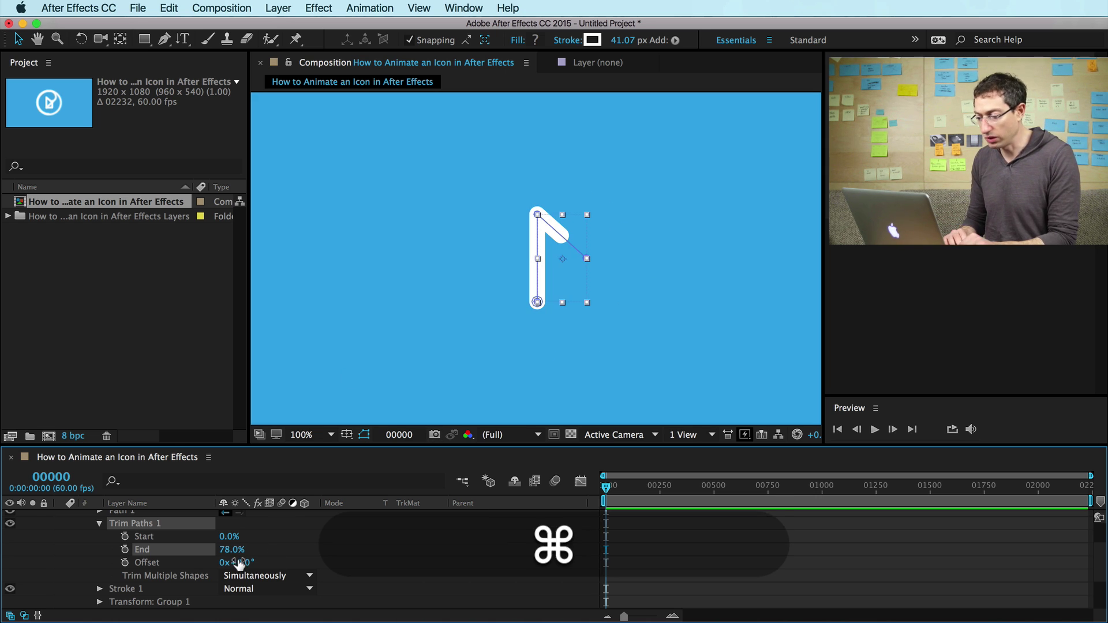
{"action": "key", "text": "super+z"}
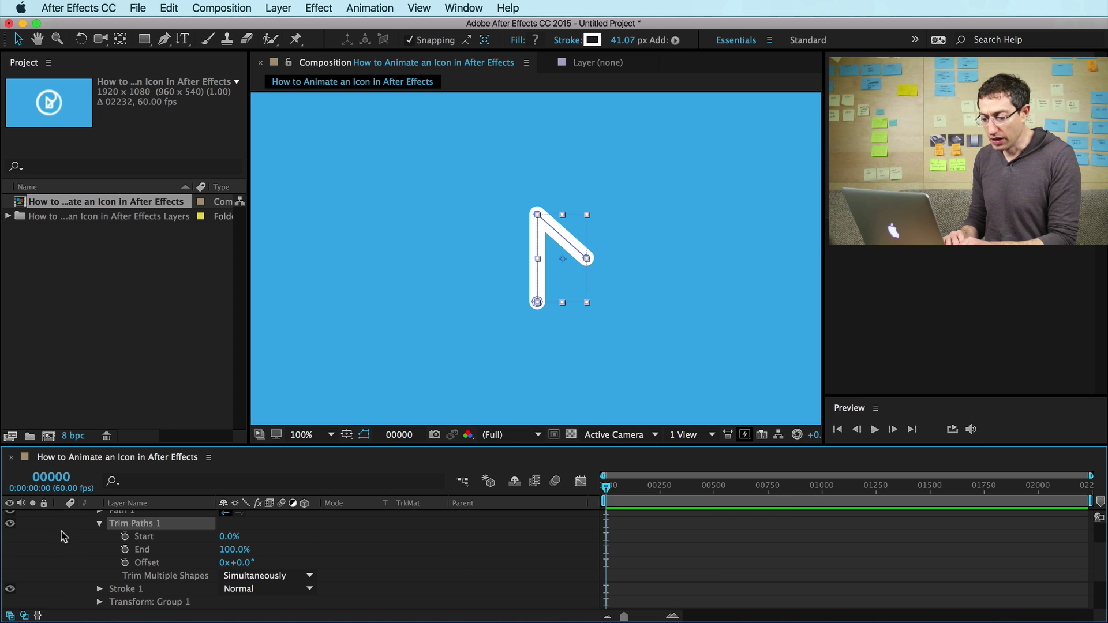
{"action": "left_click_drag", "start_coordinate": [234, 445], "coordinate": [234, 420]}
Show the circle line layer again and set a Trim Paths End keyframe at 100% on frame 0.
{"action": "scroll", "coordinate": [39, 554], "scroll_direction": "down", "scroll_amount": 3}
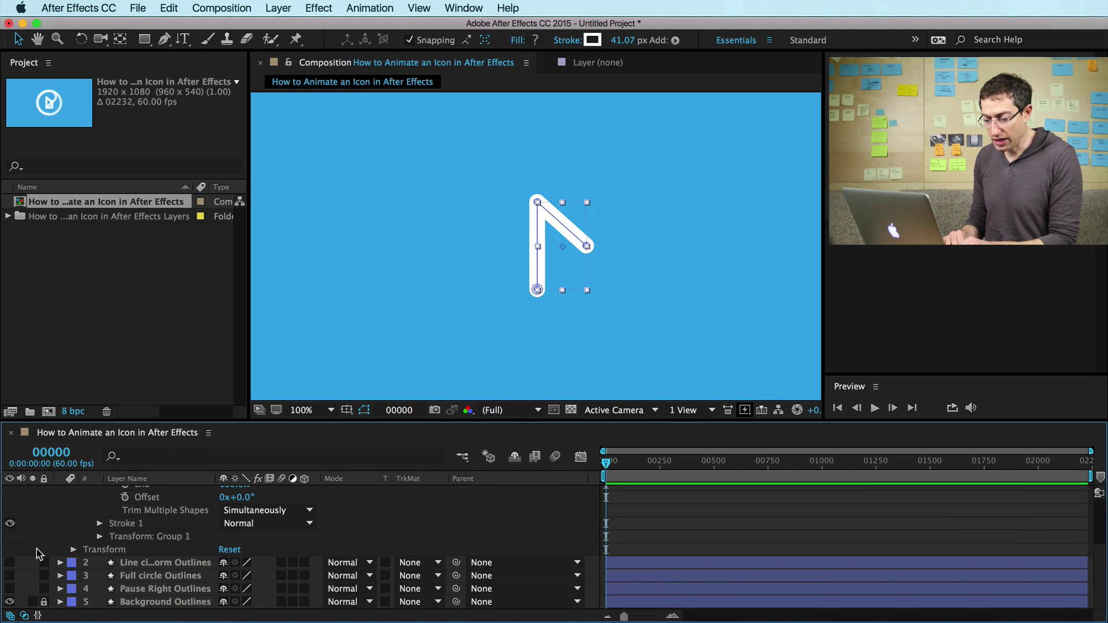
{"action": "left_click", "coordinate": [10, 563]}
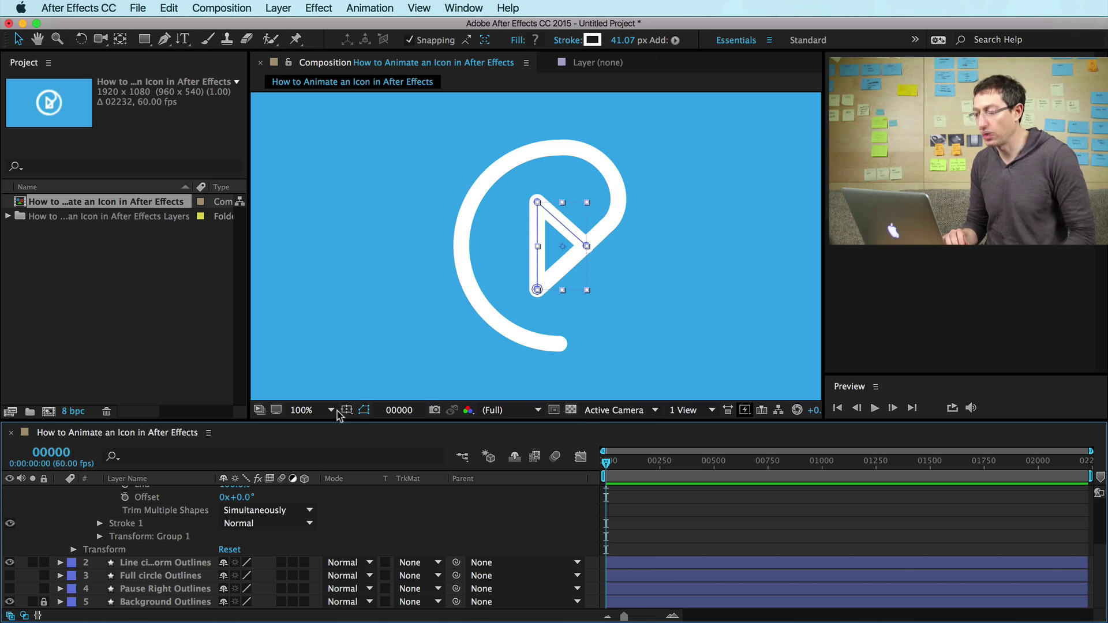
{"action": "scroll", "coordinate": [273, 511], "scroll_direction": "up", "scroll_amount": 3}
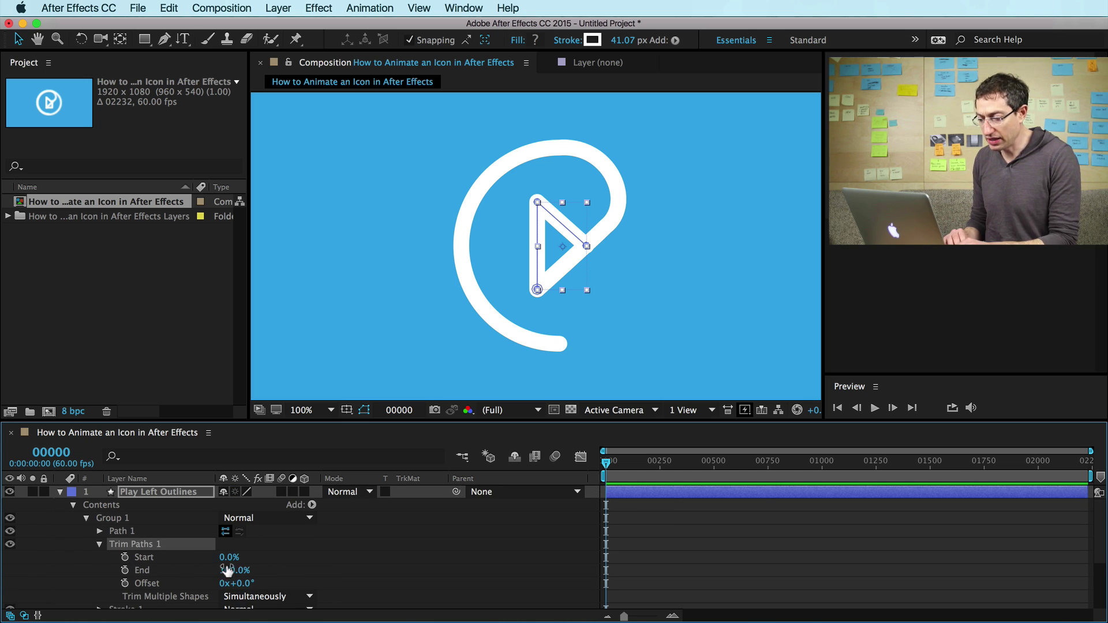
{"action": "mouse_move", "coordinate": [222, 568]}
{"action": "left_mouse_down"}
{"action": "mouse_move", "coordinate": [201, 567]}
{"action": "mouse_move", "coordinate": [275, 572]}
{"action": "left_mouse_up"}
{"action": "left_click", "coordinate": [124, 571]}
Zoom into the timeline and key the End value at 45% on frame 20.
{"action": "key", "text": "super+shift+Right"}
{"action": "key", "text": "super+shift+Right"}
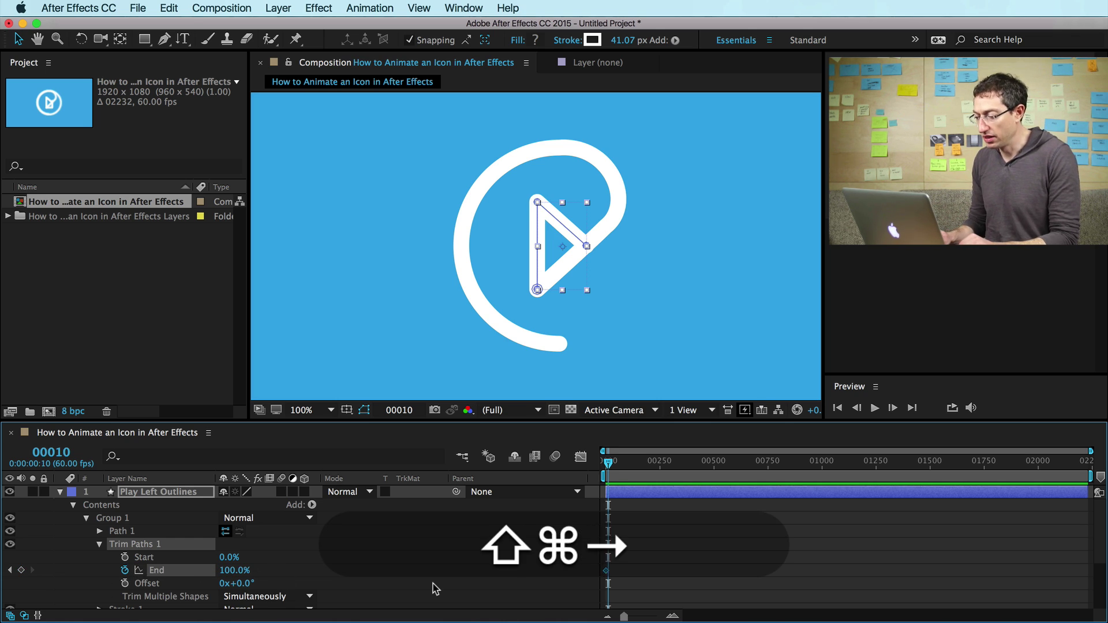
{"action": "key", "text": "super+shift+equal"}
{"action": "key", "text": "equal"}
{"action": "key", "text": "Home"}
{"action": "key", "text": "super+shift+Right"}
{"action": "key", "text": "super+shift+Right"}
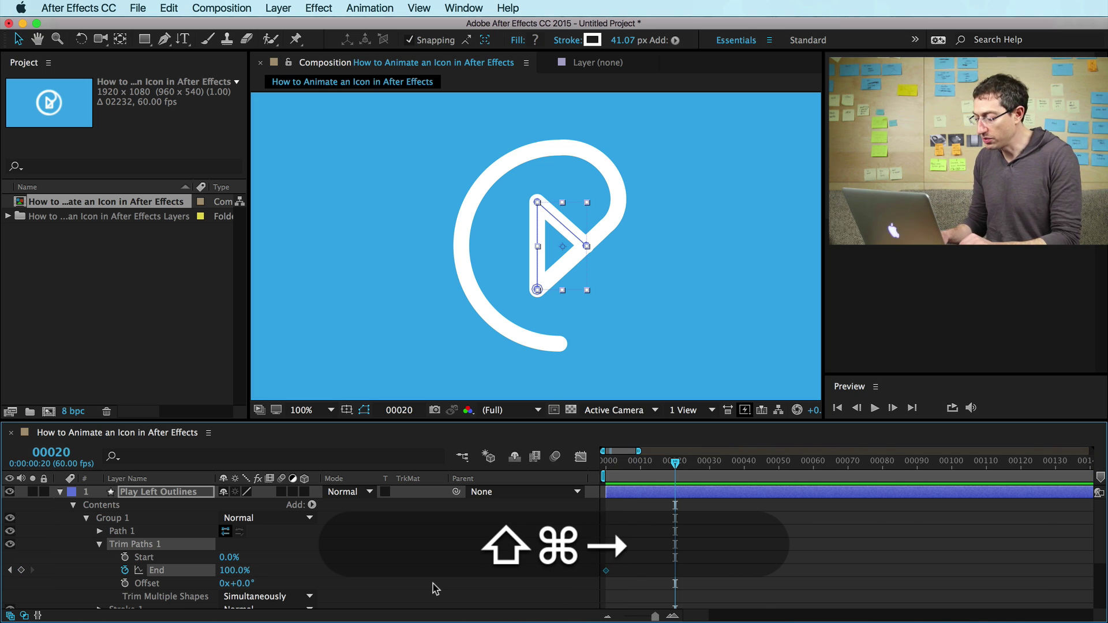
{"action": "key", "text": "super+shift+equal"}
{"action": "key", "text": "equal"}
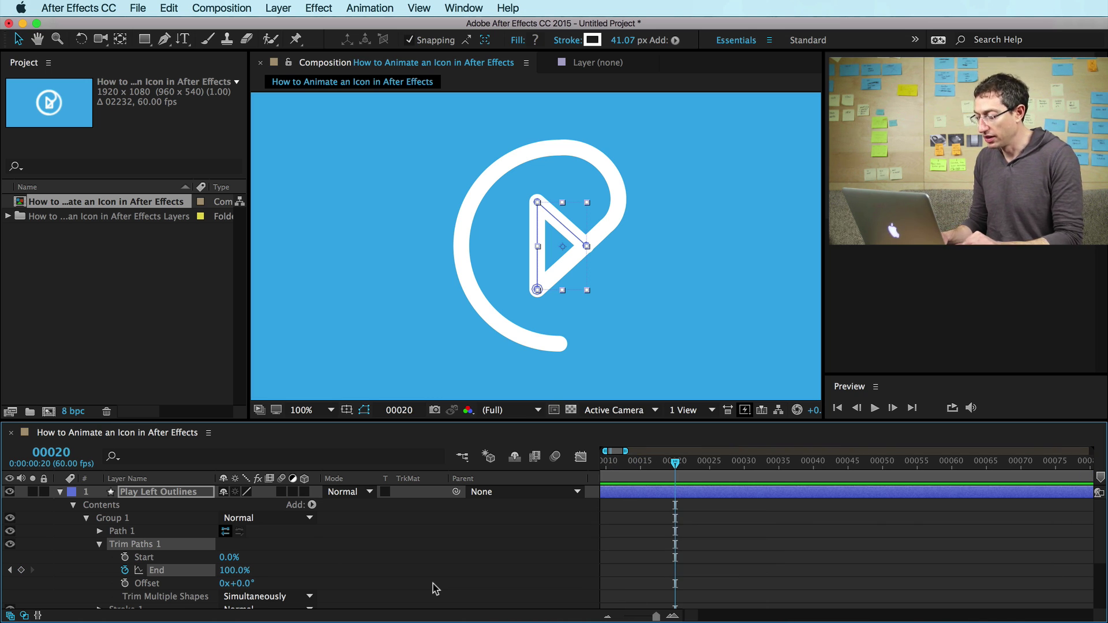
{"action": "key", "text": "super+Home"}
{"action": "key", "text": "super+shift+Right"}
{"action": "key", "text": "super+shift+Right"}
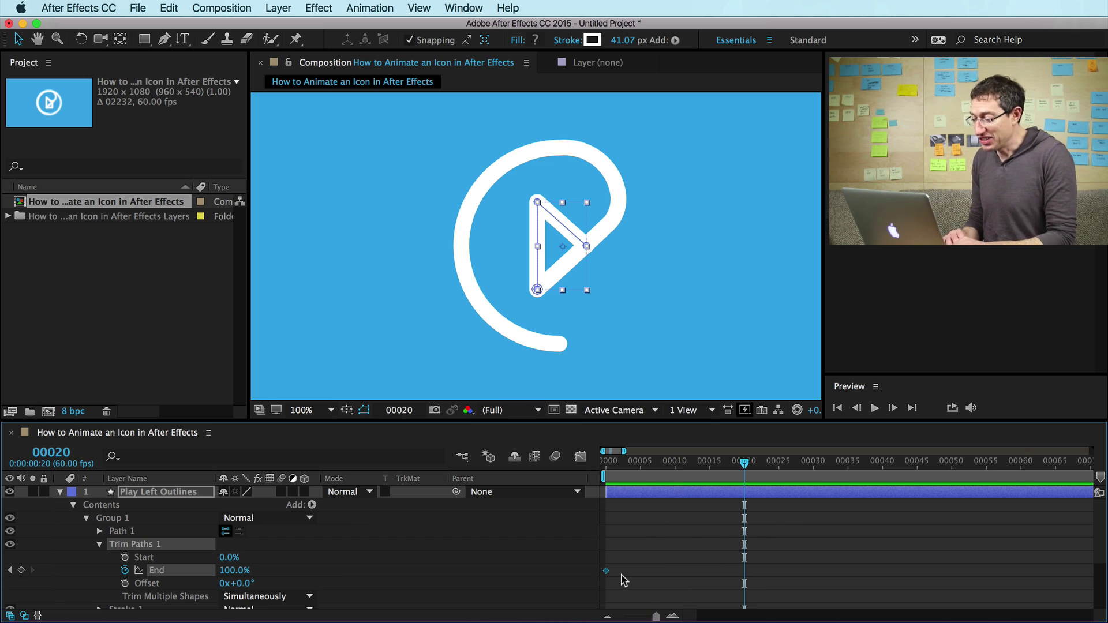
{"action": "left_click_drag", "start_coordinate": [234, 571], "coordinate": [190, 567]}
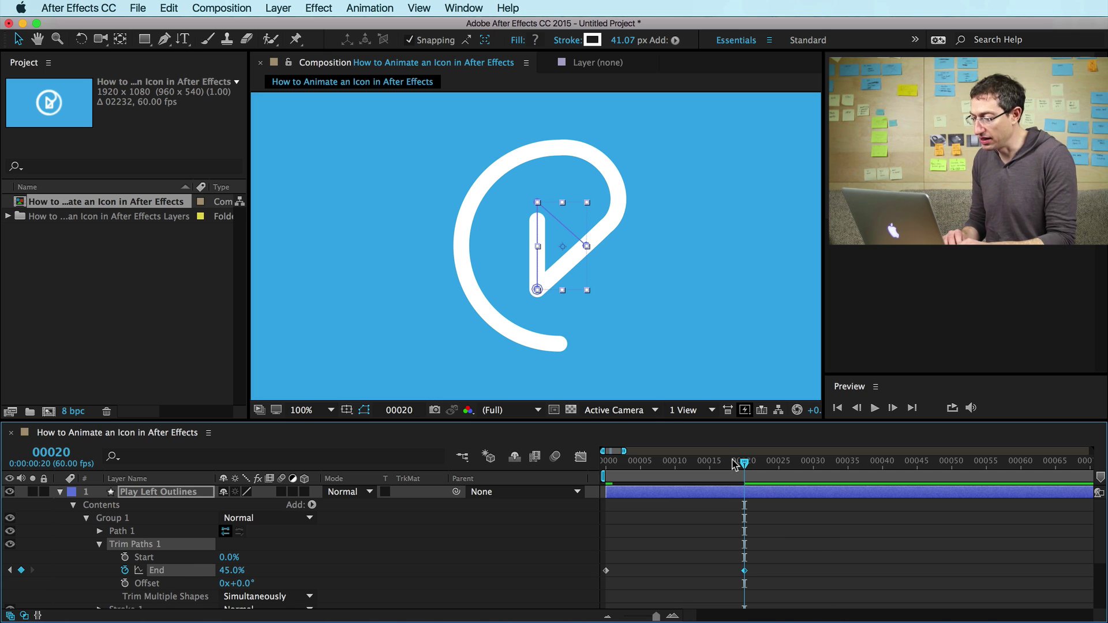
Move the 45% End keyframe to frame 40, preview, and bring up Composition Settings.
{"action": "mouse_move", "coordinate": [734, 462]}
{"action": "left_mouse_down"}
{"action": "mouse_move", "coordinate": [627, 456]}
{"action": "mouse_move", "coordinate": [765, 450]}
{"action": "mouse_move", "coordinate": [746, 453]}
{"action": "left_mouse_up"}
{"action": "key", "text": "shift"}
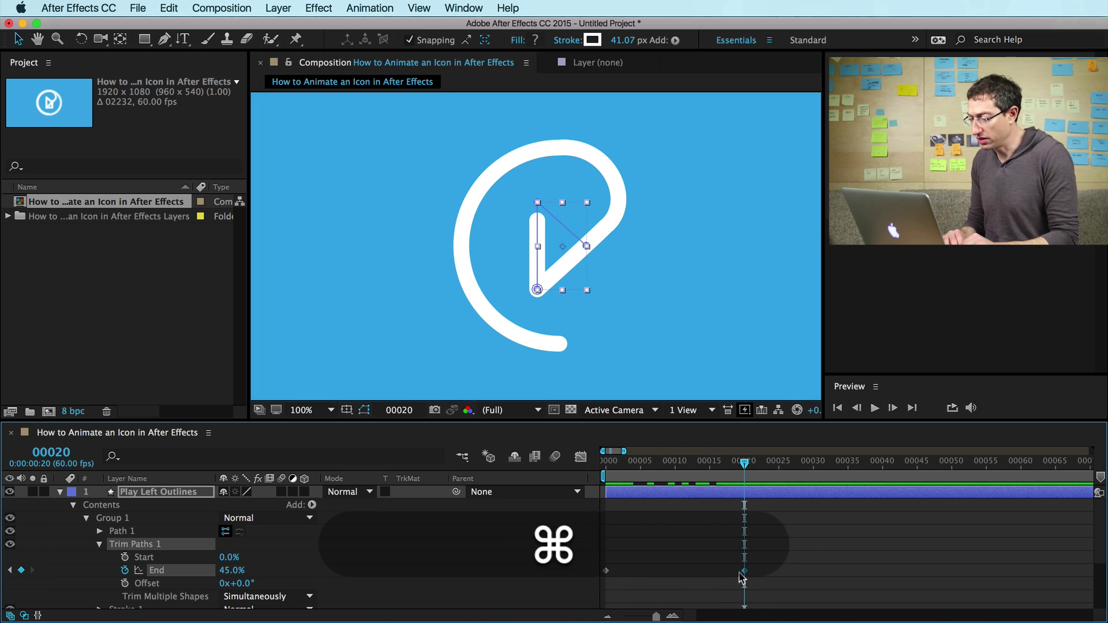
{"action": "key", "text": "shift+super+Right"}
{"action": "key", "text": "shift+super+Right"}
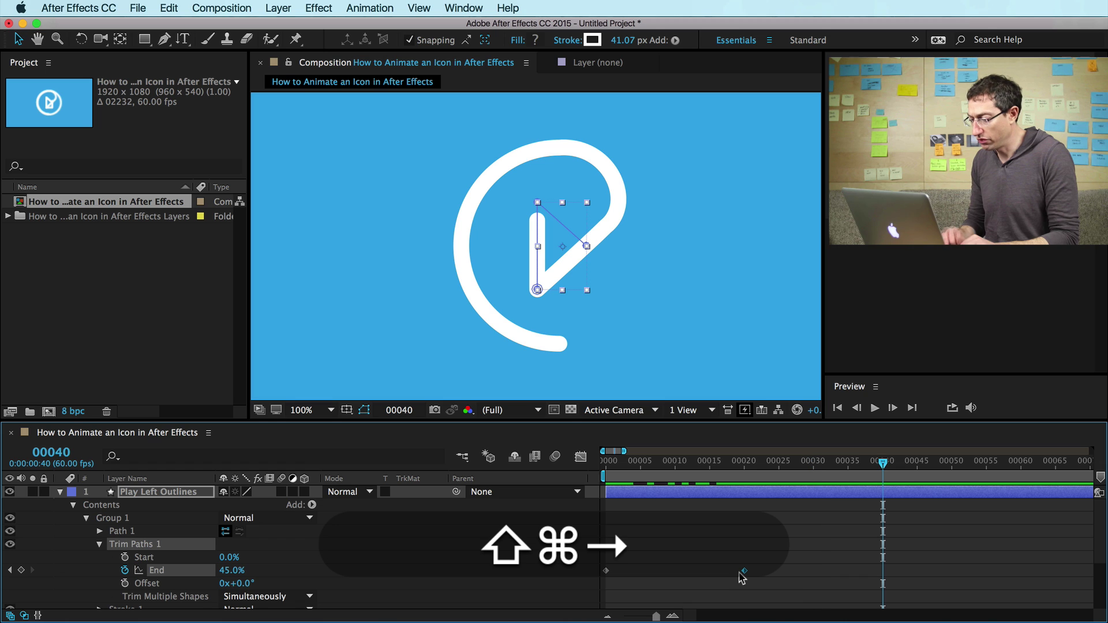
{"action": "left_click_drag", "start_coordinate": [745, 573], "coordinate": [883, 573]}
{"action": "key", "text": "shift"}
{"action": "left_click_drag", "start_coordinate": [643, 462], "coordinate": [913, 500]}
{"action": "key", "text": "super+k"}
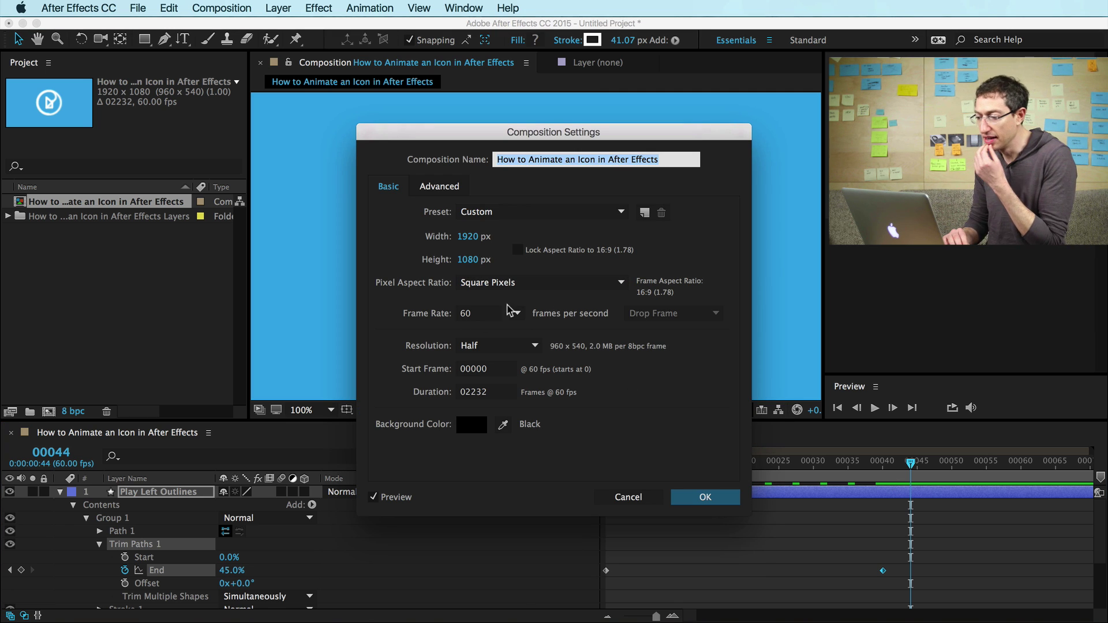
{"action": "left_click", "coordinate": [517, 315]}
{"action": "left_click", "coordinate": [421, 324]}
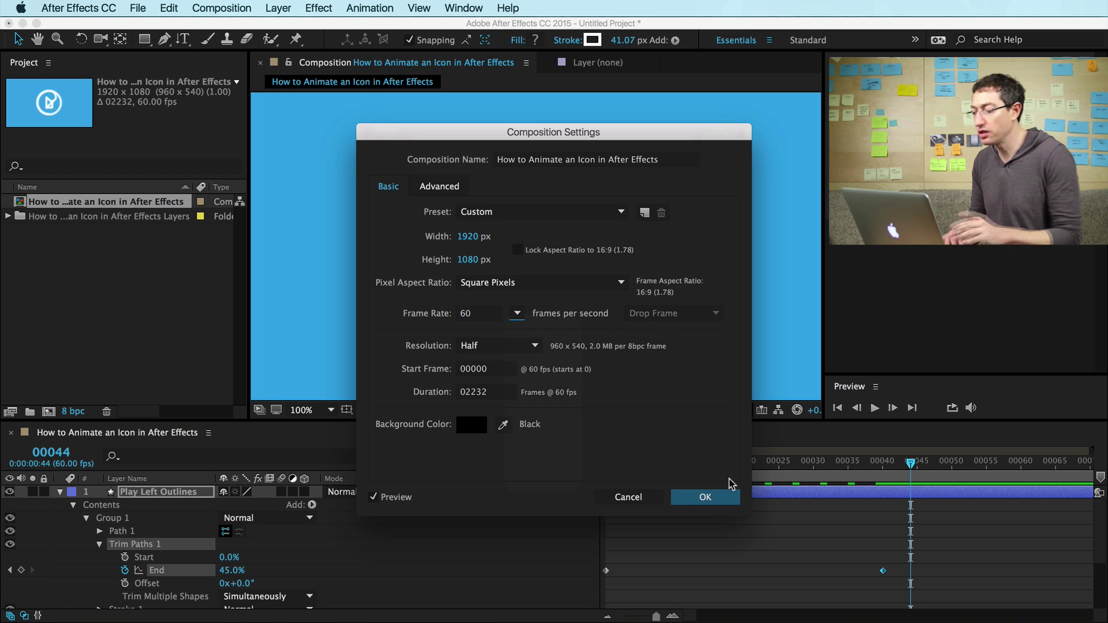
{"action": "left_click", "coordinate": [705, 497]}
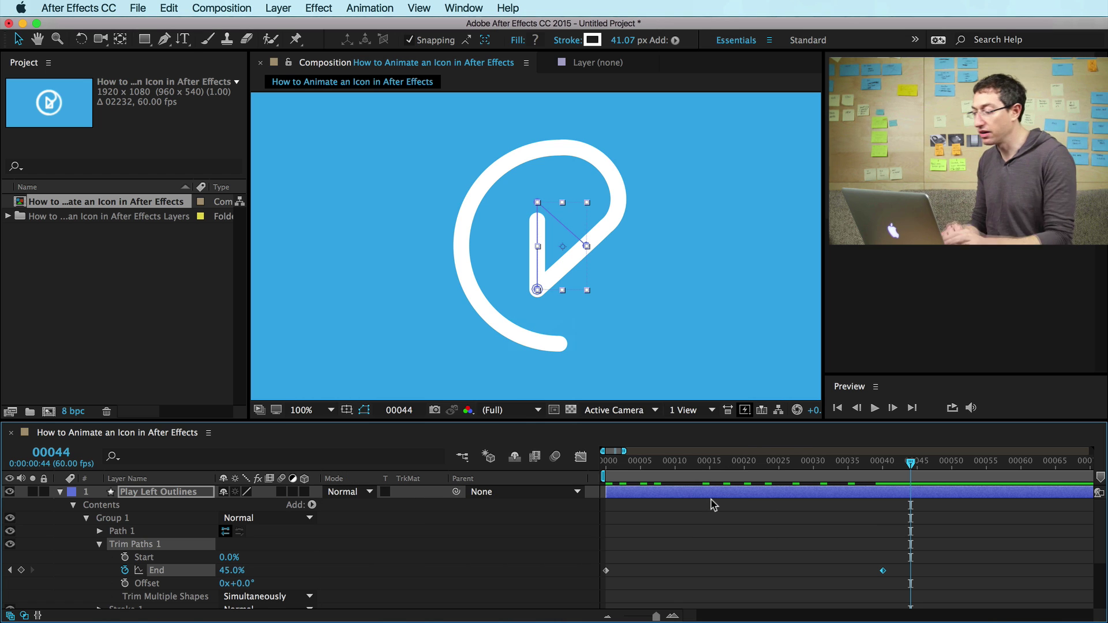
{"action": "left_click_drag", "start_coordinate": [700, 469], "coordinate": [590, 481]}
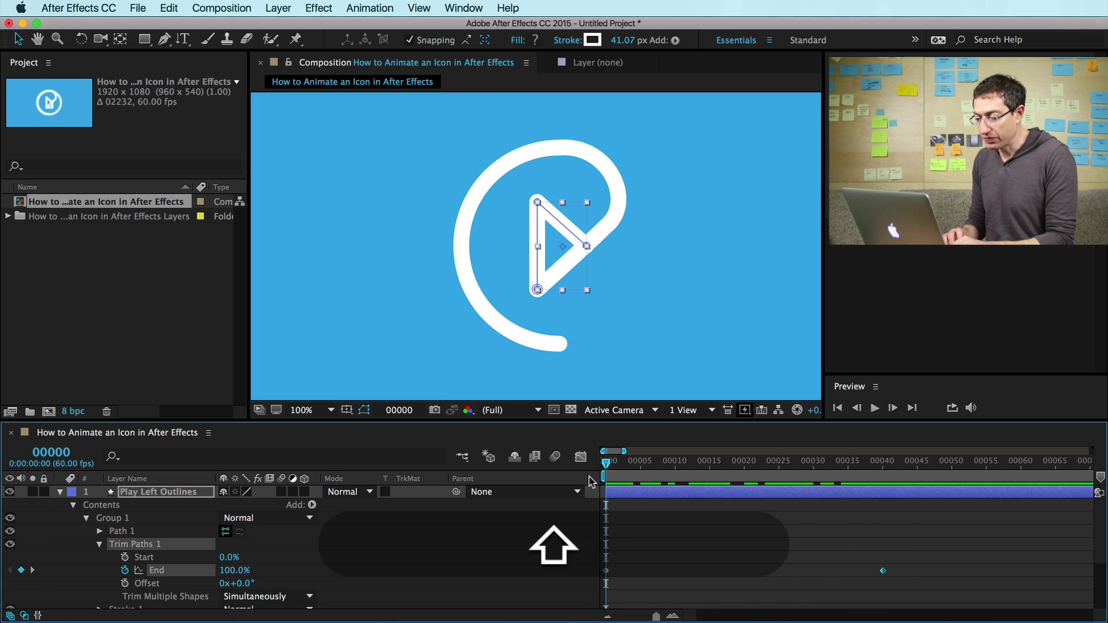
Add Trim Paths to the line-and-circle outline layer's Contents and expand its settings.
{"action": "left_click", "coordinate": [60, 492]}
{"action": "left_click", "coordinate": [61, 507]}
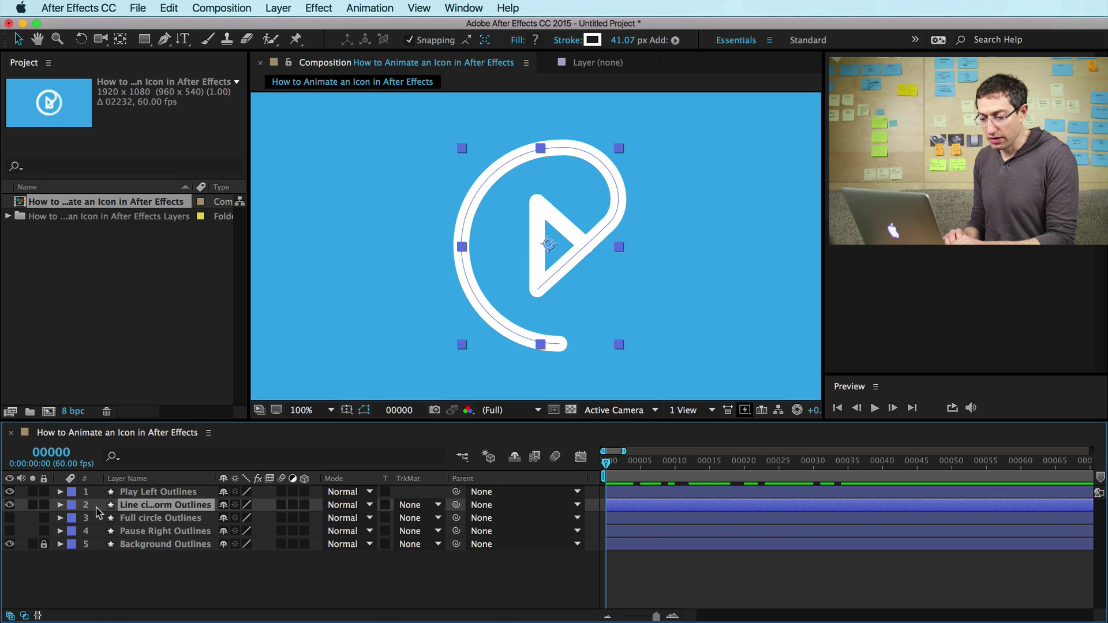
{"action": "left_click", "coordinate": [60, 506]}
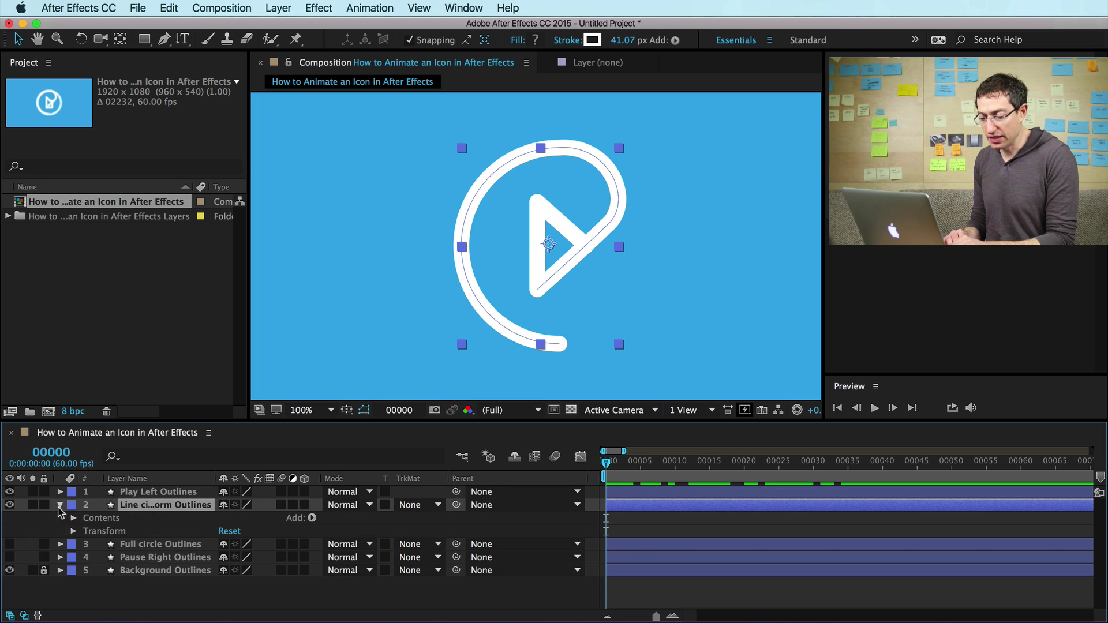
{"action": "left_click", "coordinate": [102, 519]}
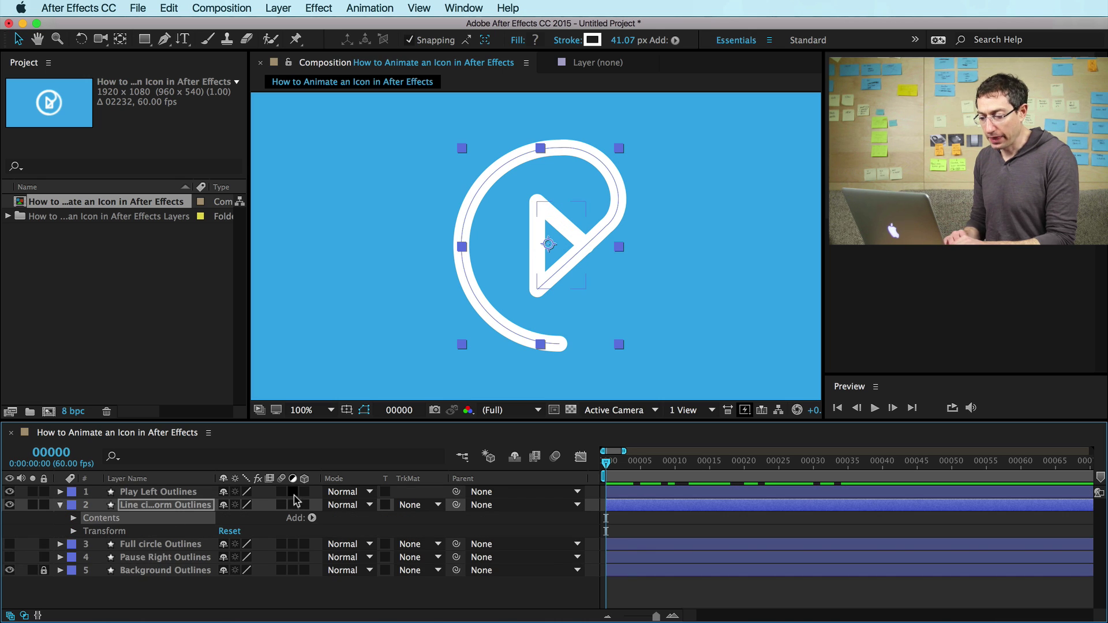
{"action": "left_click", "coordinate": [313, 520]}
{"action": "left_click", "coordinate": [365, 617]}
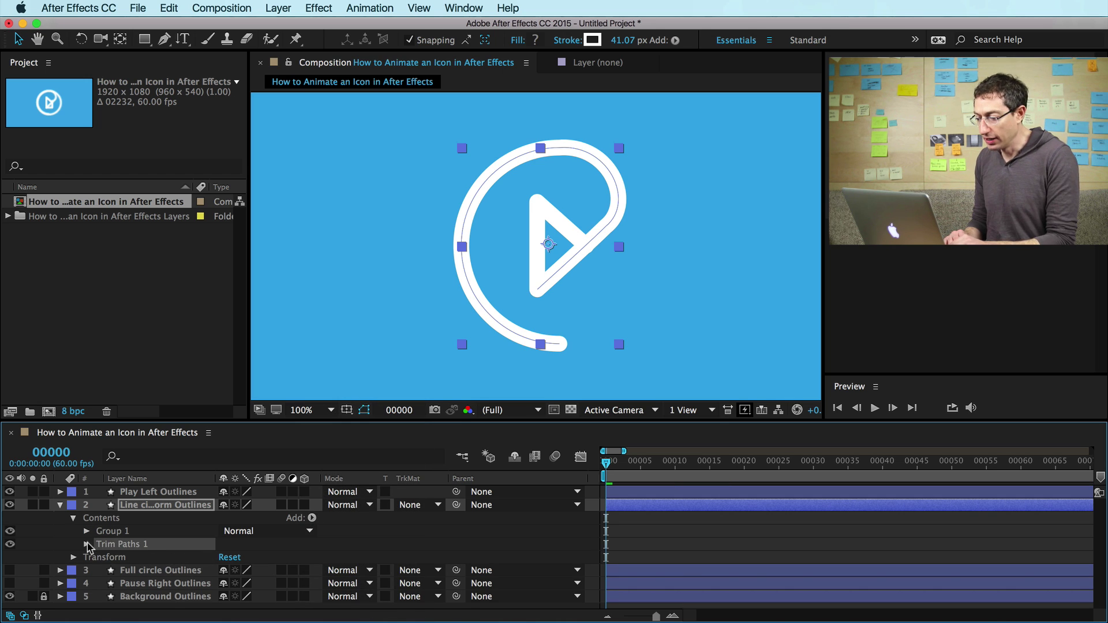
{"action": "left_click", "coordinate": [87, 544]}
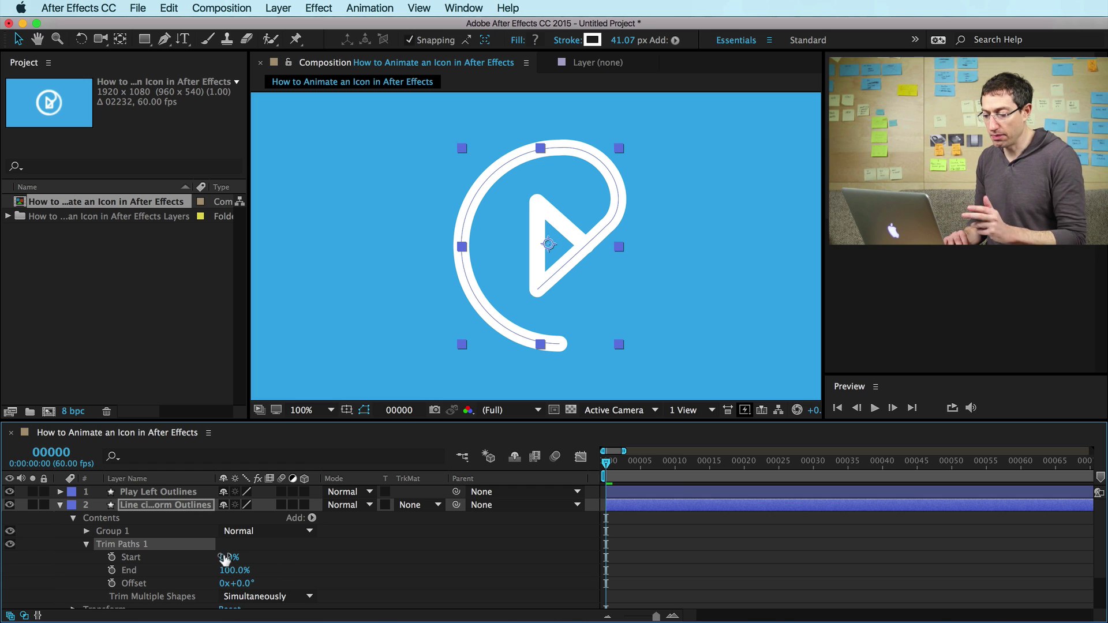
Key Trim Paths Start 0% and End 100% at frame 0, then move ahead to frame 20.
{"action": "mouse_move", "coordinate": [225, 558]}
{"action": "left_mouse_down"}
{"action": "mouse_move", "coordinate": [277, 553]}
{"action": "mouse_move", "coordinate": [178, 547]}
{"action": "left_mouse_up"}
{"action": "left_click", "coordinate": [111, 557]}
{"action": "left_click", "coordinate": [112, 570]}
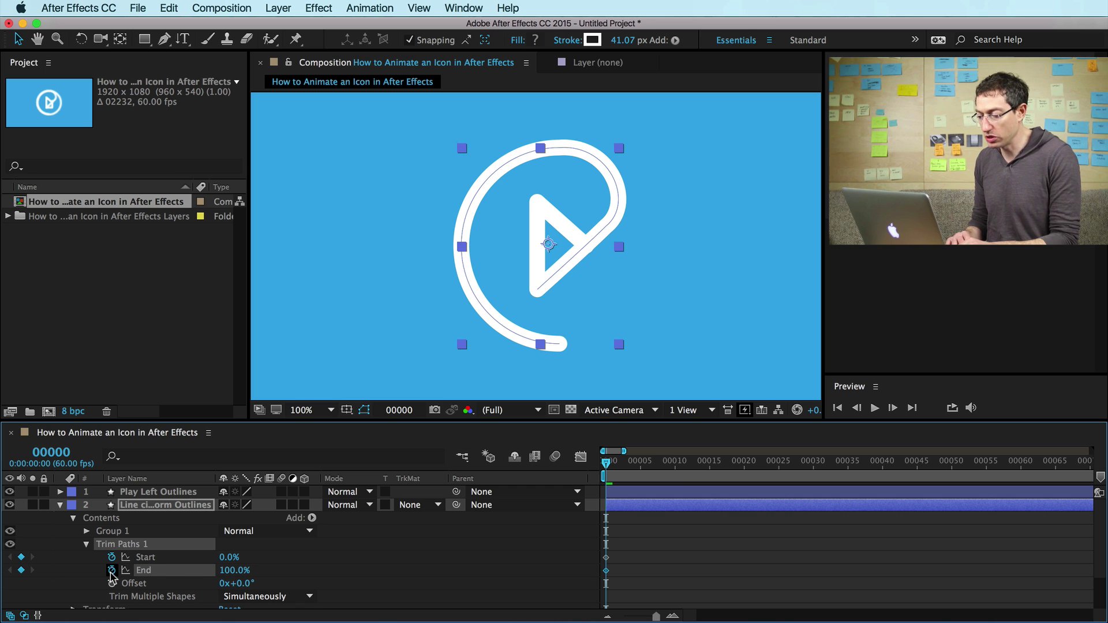
{"action": "key", "text": "shift+super+Right"}
{"action": "key", "text": "shift+super+Right"}
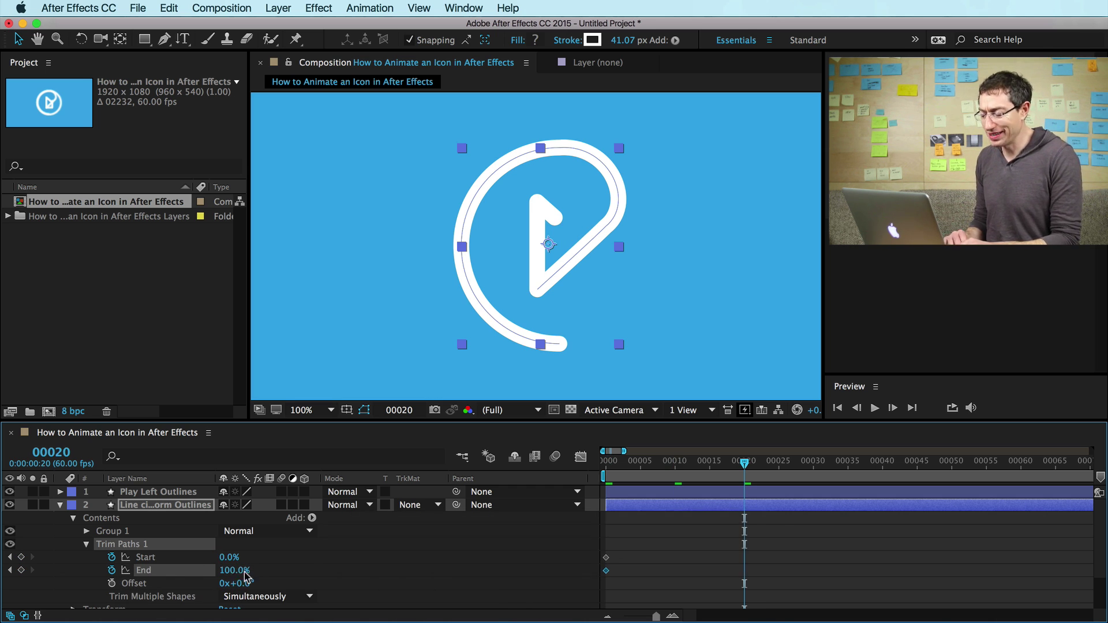
Keyframe the line layer's trim at frame 20 with End 11.3%, then set End to 12.6% at frame 0.
{"action": "mouse_move", "coordinate": [230, 560]}
{"action": "left_mouse_down"}
{"action": "mouse_move", "coordinate": [275, 551]}
{"action": "mouse_move", "coordinate": [172, 549]}
{"action": "left_mouse_up"}
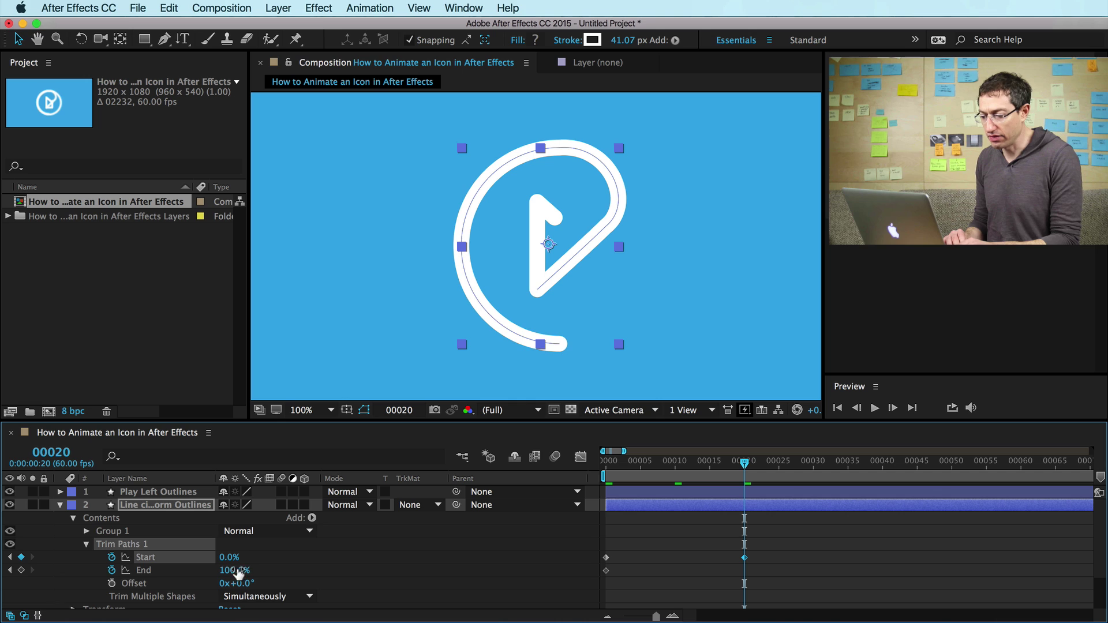
{"action": "mouse_move", "coordinate": [238, 572]}
{"action": "left_mouse_down"}
{"action": "mouse_move", "coordinate": [178, 562]}
{"action": "mouse_move", "coordinate": [132, 570]}
{"action": "left_mouse_up"}
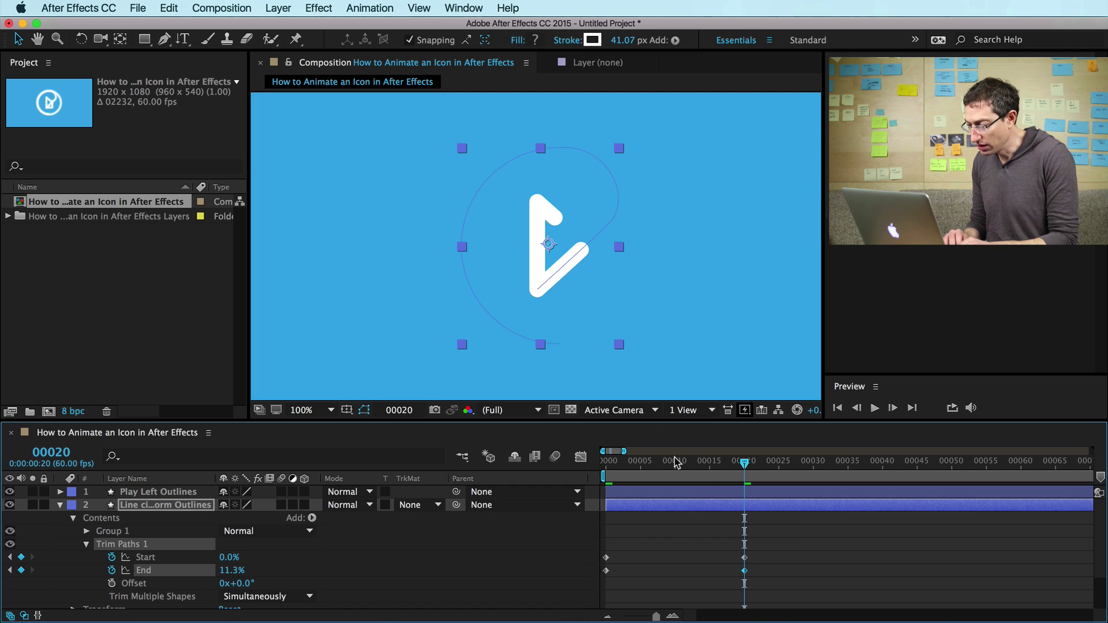
{"action": "key", "text": "Home"}
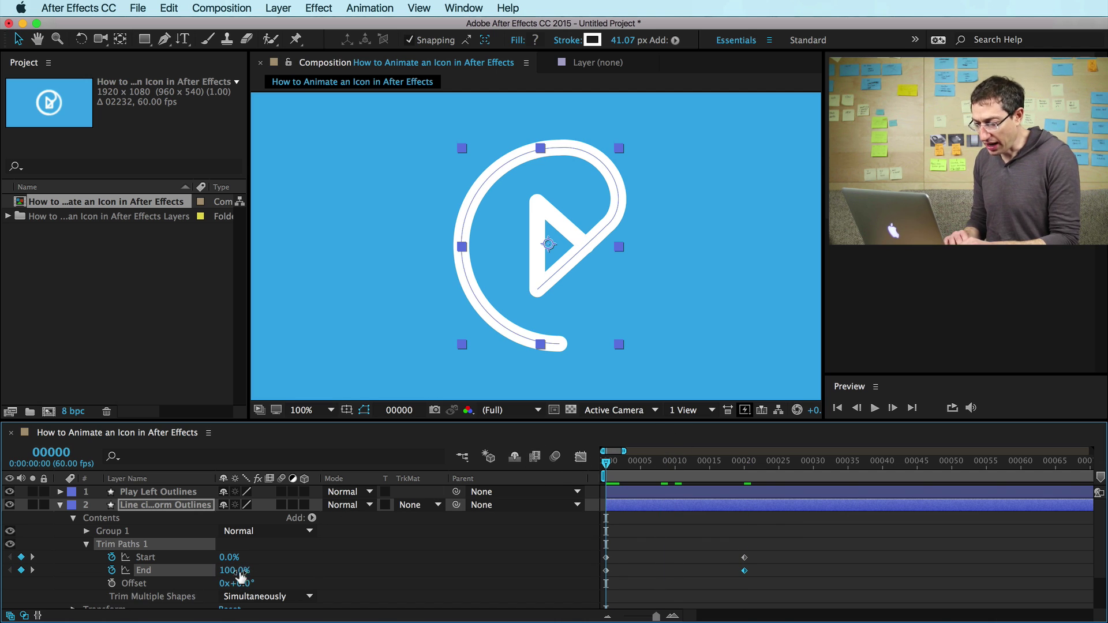
{"action": "mouse_move", "coordinate": [235, 570]}
{"action": "left_mouse_down"}
{"action": "mouse_move", "coordinate": [145, 557]}
{"action": "mouse_move", "coordinate": [160, 558]}
{"action": "left_mouse_up"}
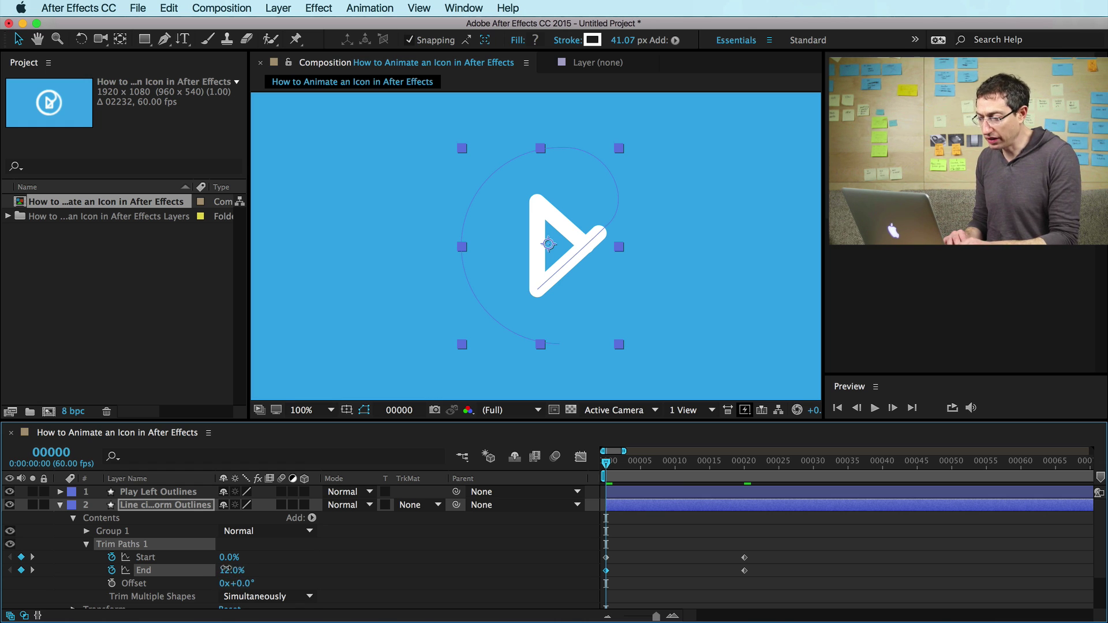
{"action": "left_click_drag", "start_coordinate": [225, 570], "coordinate": [195, 567]}
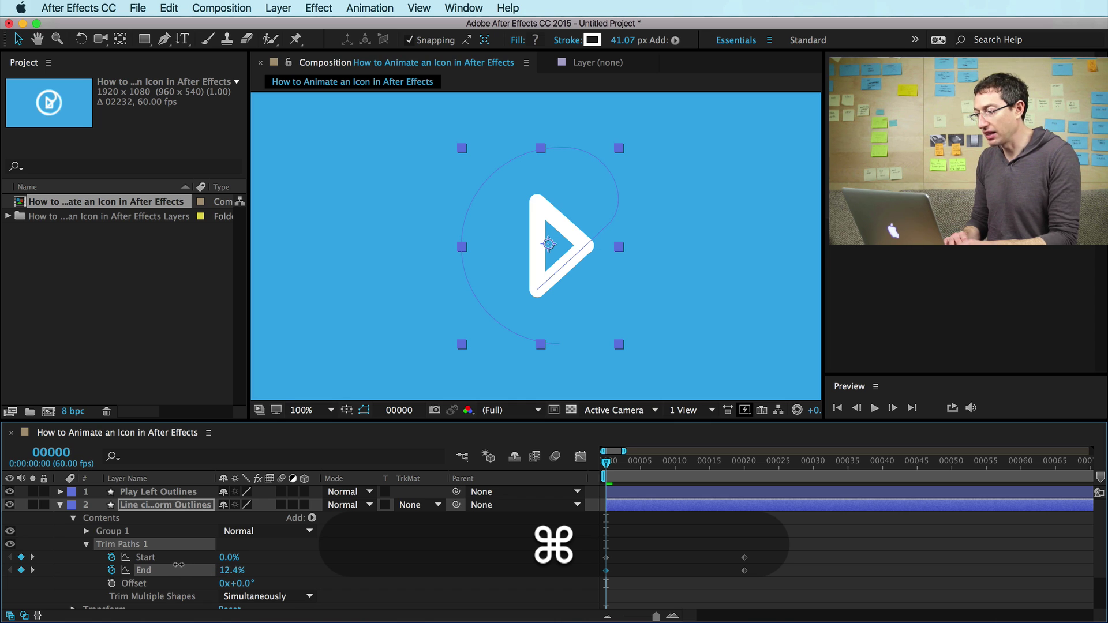
{"action": "left_click_drag", "start_coordinate": [179, 565], "coordinate": [180, 565]}
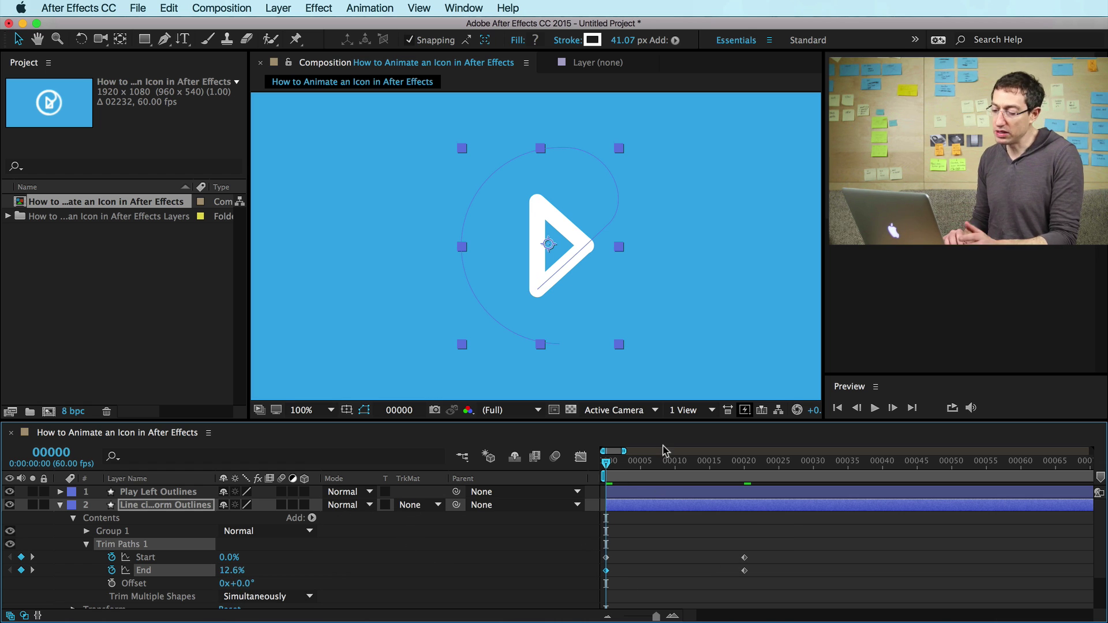
{"action": "left_click_drag", "start_coordinate": [606, 464], "coordinate": [745, 462]}
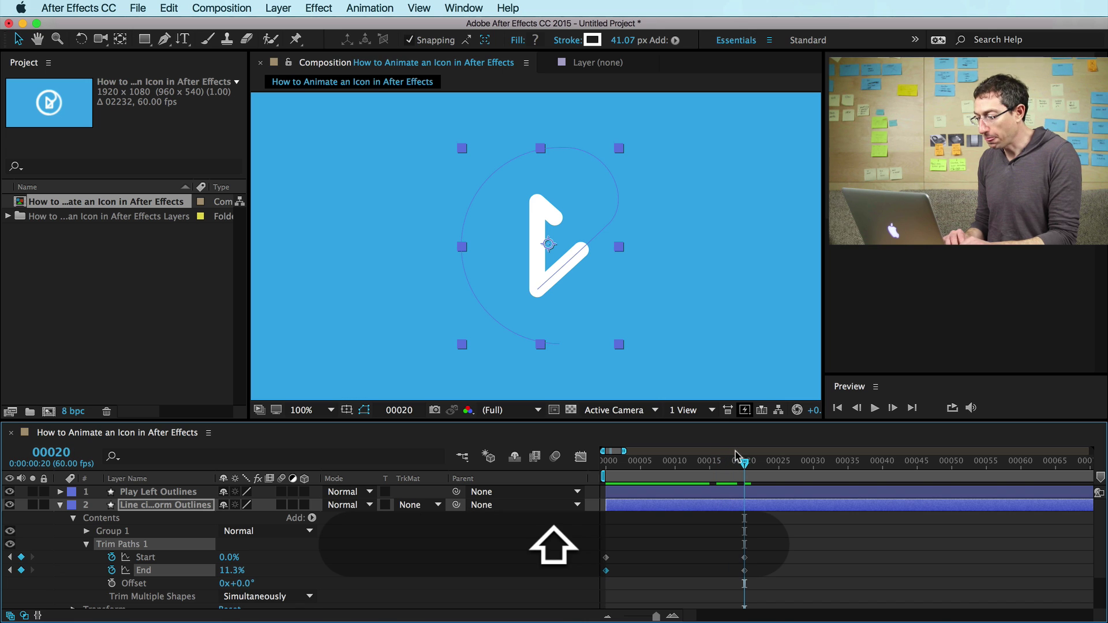
Set the line layer's frame-20 trim to Start 64% and End 100%, then compare against frame 0.
{"action": "mouse_move", "coordinate": [231, 570]}
{"action": "left_mouse_down"}
{"action": "mouse_move", "coordinate": [202, 569]}
{"action": "mouse_move", "coordinate": [260, 565]}
{"action": "mouse_move", "coordinate": [242, 555]}
{"action": "mouse_move", "coordinate": [266, 552]}
{"action": "mouse_move", "coordinate": [248, 565]}
{"action": "mouse_move", "coordinate": [257, 569]}
{"action": "mouse_move", "coordinate": [238, 559]}
{"action": "left_mouse_up"}
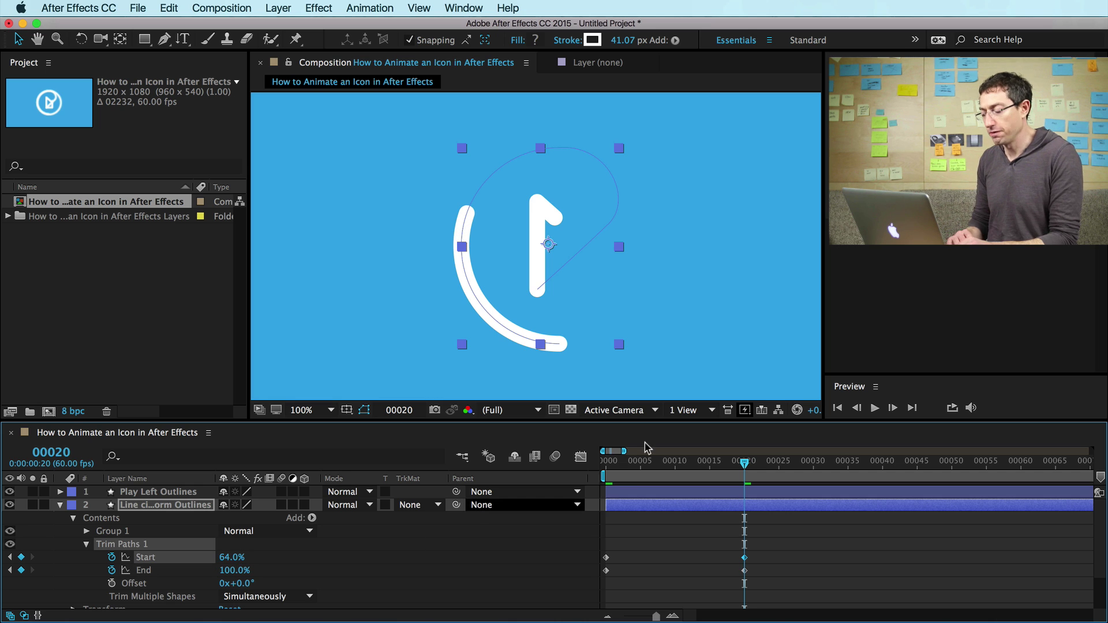
{"action": "mouse_move", "coordinate": [745, 461]}
{"action": "left_mouse_down"}
{"action": "mouse_move", "coordinate": [606, 462]}
{"action": "mouse_move", "coordinate": [665, 438]}
{"action": "mouse_move", "coordinate": [758, 443]}
{"action": "mouse_move", "coordinate": [655, 443]}
{"action": "mouse_move", "coordinate": [750, 444]}
{"action": "left_mouse_up"}
{"action": "key", "text": "shift"}
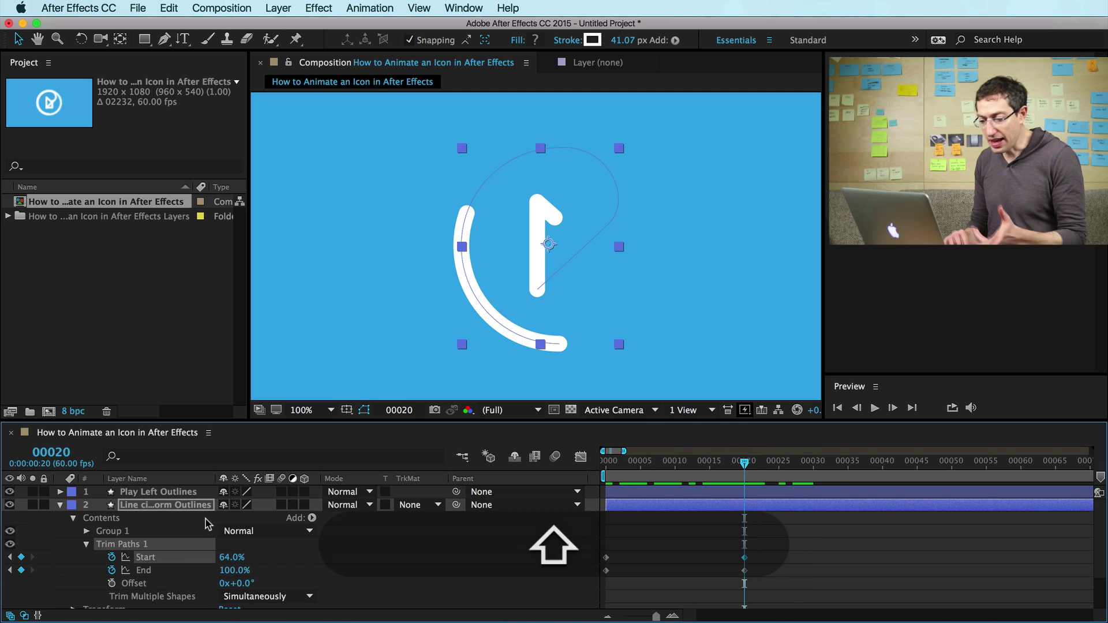
Show rulers with a centre guide, hide the line layer and reveal Full circle Outlines.
{"action": "left_click", "coordinate": [60, 505]}
{"action": "key", "text": "super+r"}
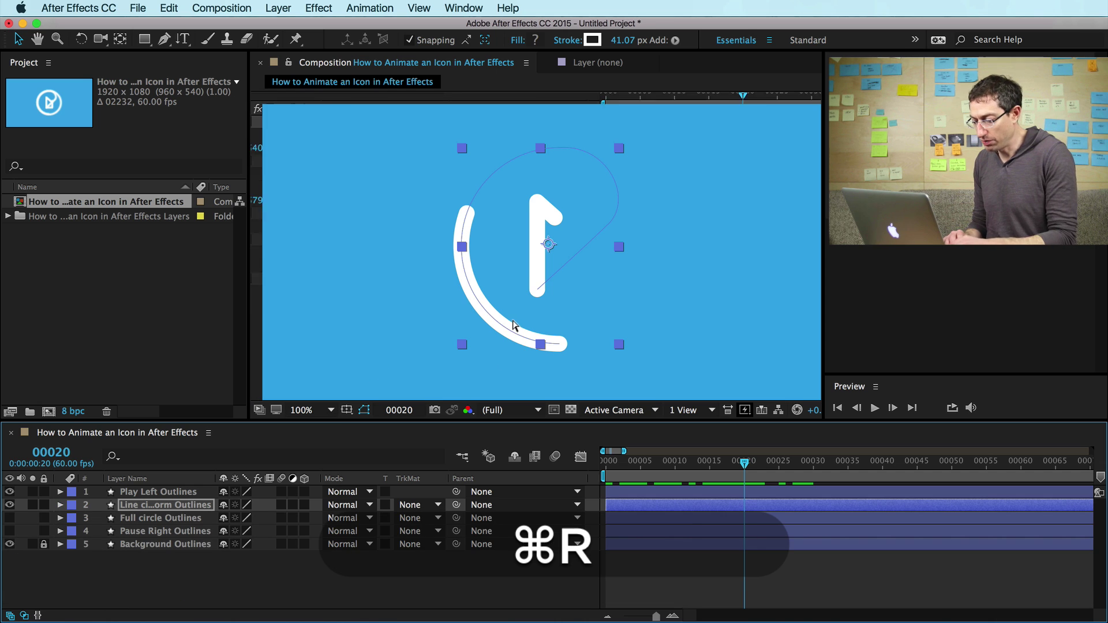
{"action": "left_click_drag", "start_coordinate": [266, 203], "coordinate": [569, 220]}
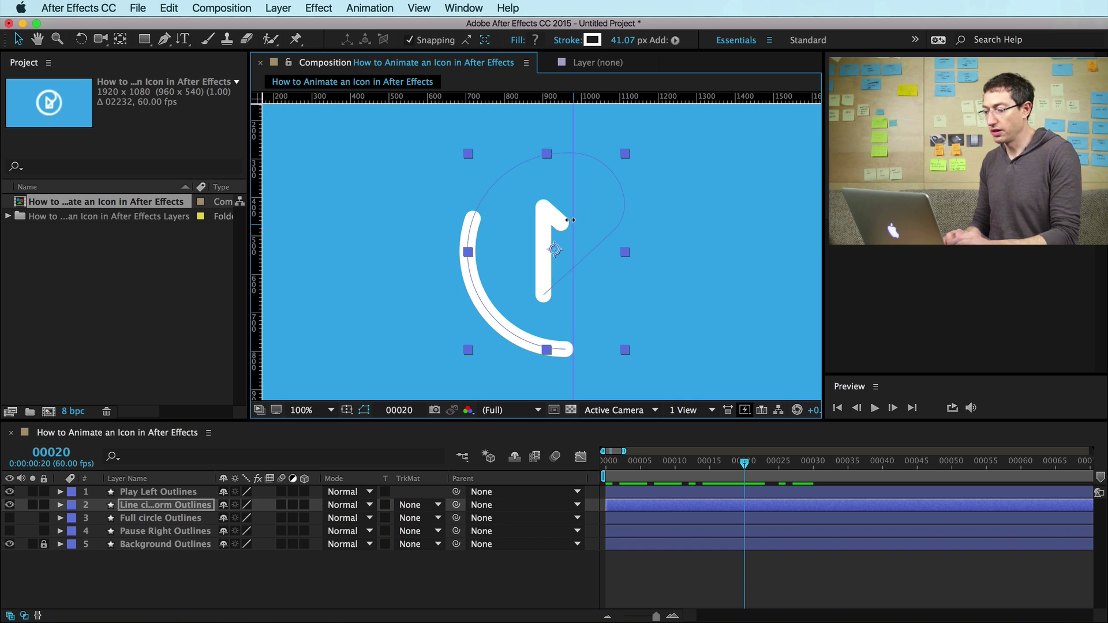
{"action": "left_click", "coordinate": [26, 505]}
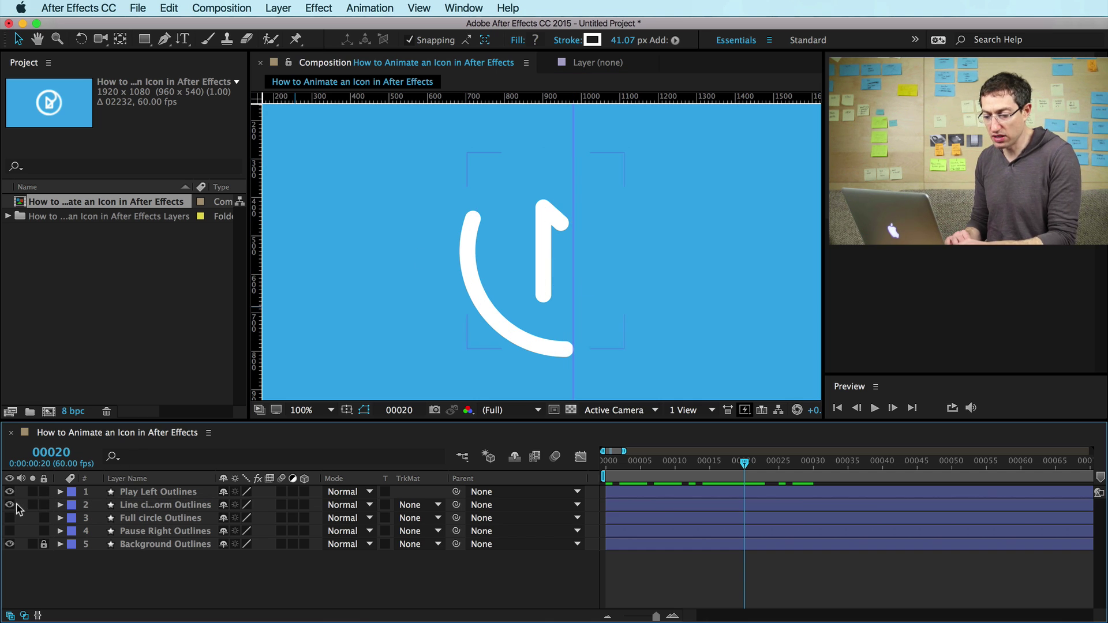
{"action": "left_click", "coordinate": [9, 505]}
{"action": "left_click", "coordinate": [9, 518]}
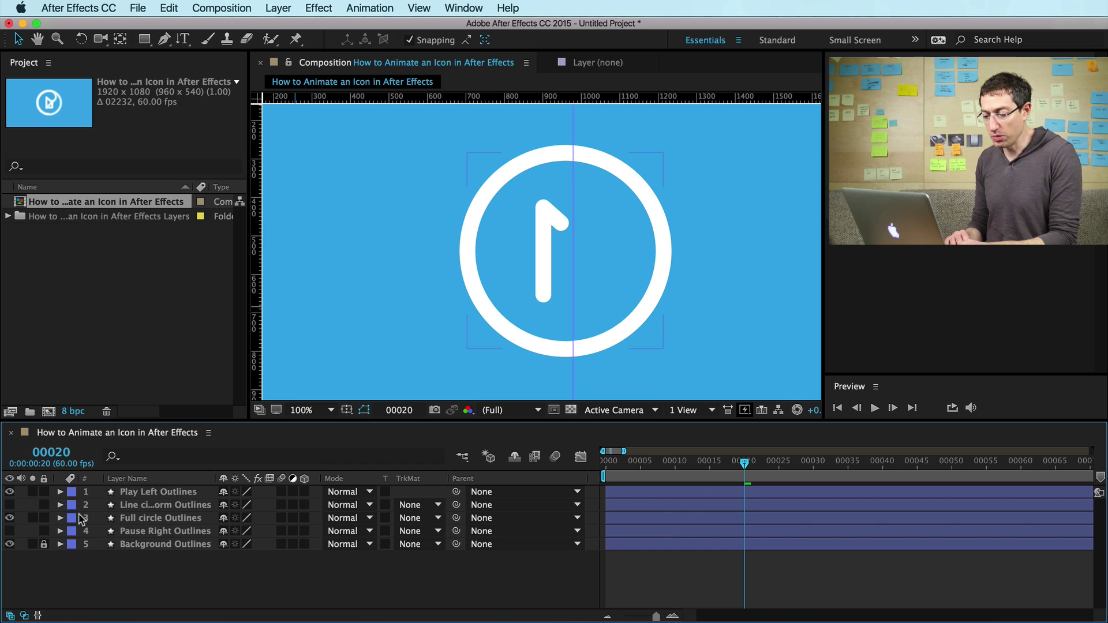
{"action": "left_click", "coordinate": [111, 518]}
{"action": "left_click", "coordinate": [59, 518]}
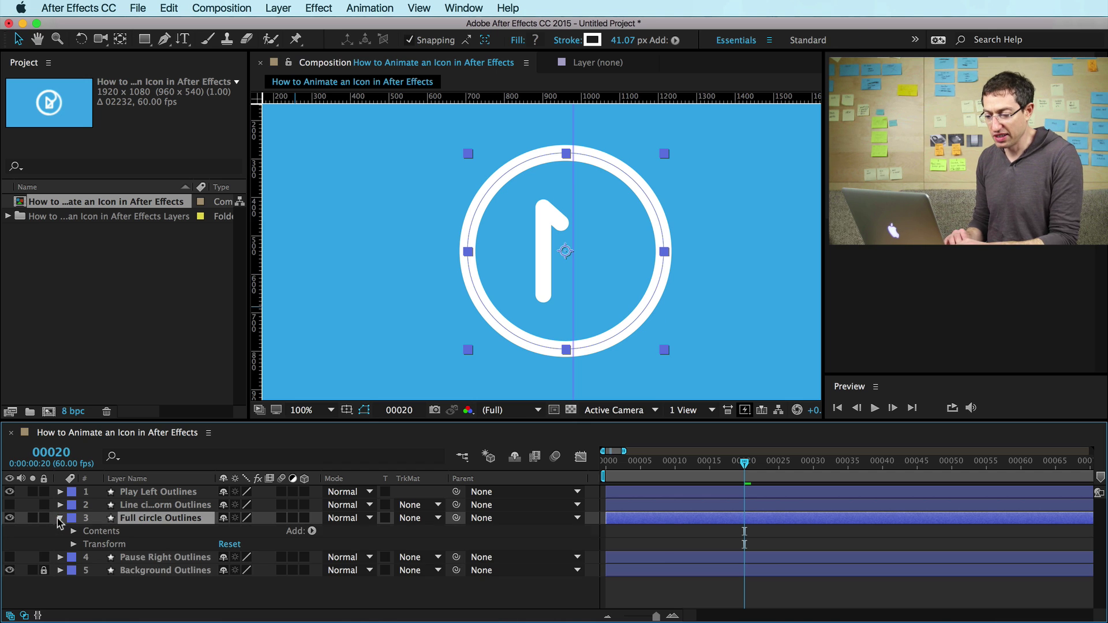
Add Trim Paths to the full circle and set its End to 48%, leaving the lower half-ring.
{"action": "left_click", "coordinate": [311, 532]}
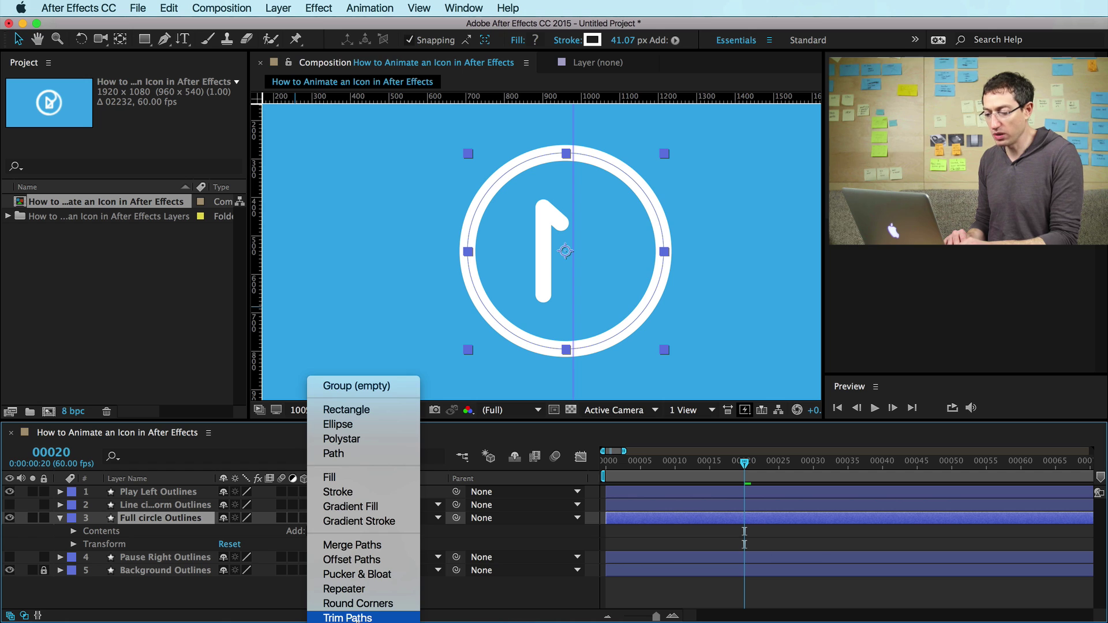
{"action": "left_click", "coordinate": [352, 617]}
{"action": "left_click", "coordinate": [311, 531]}
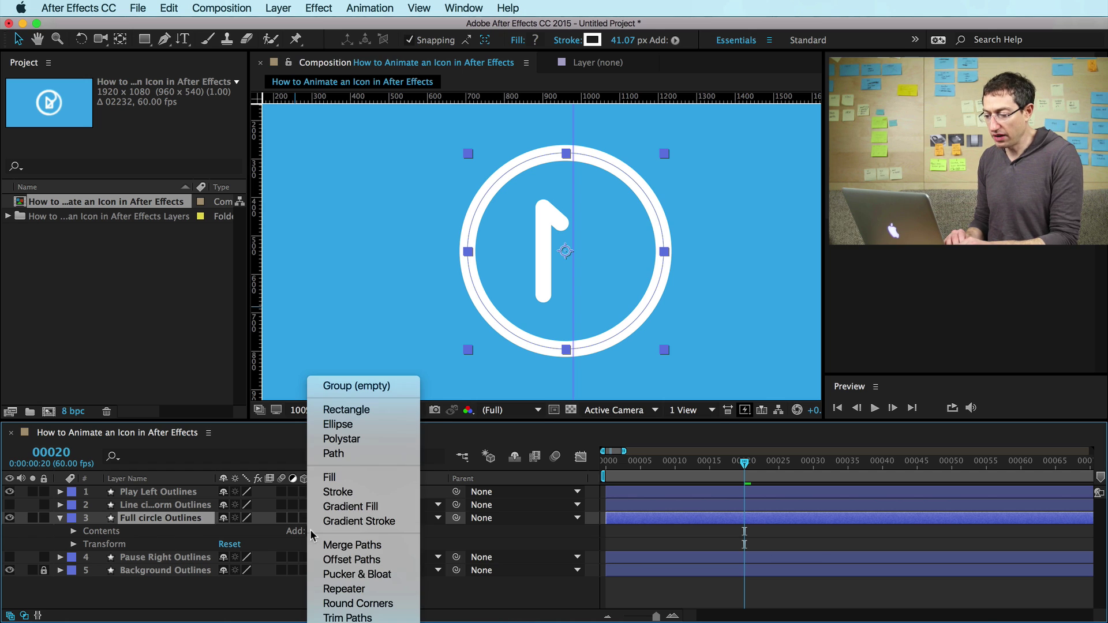
{"action": "left_click", "coordinate": [347, 618]}
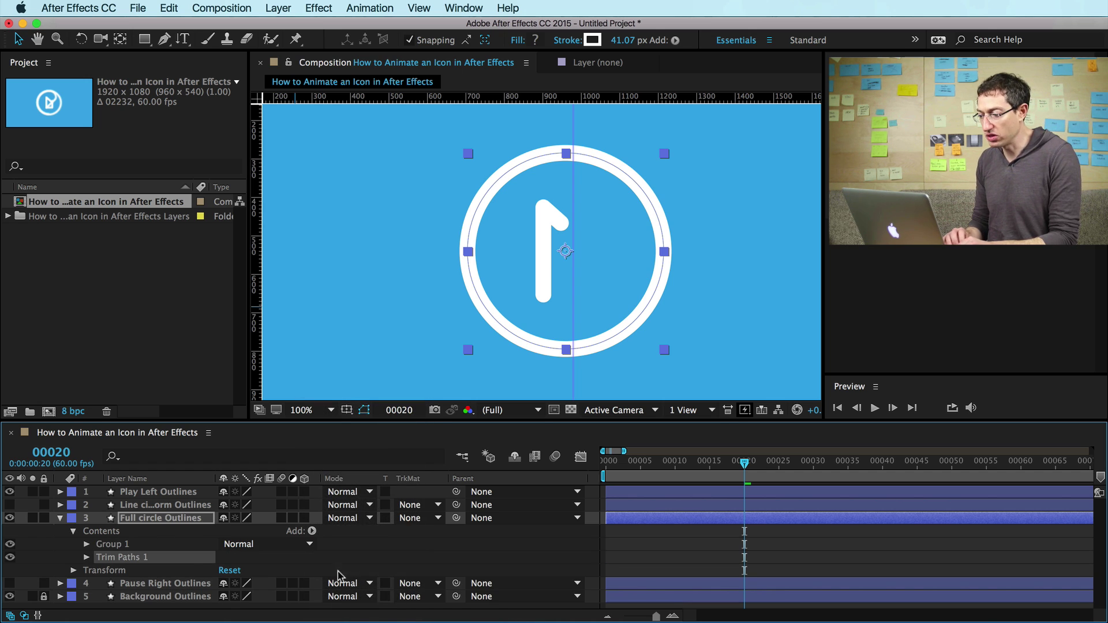
{"action": "left_click", "coordinate": [86, 557]}
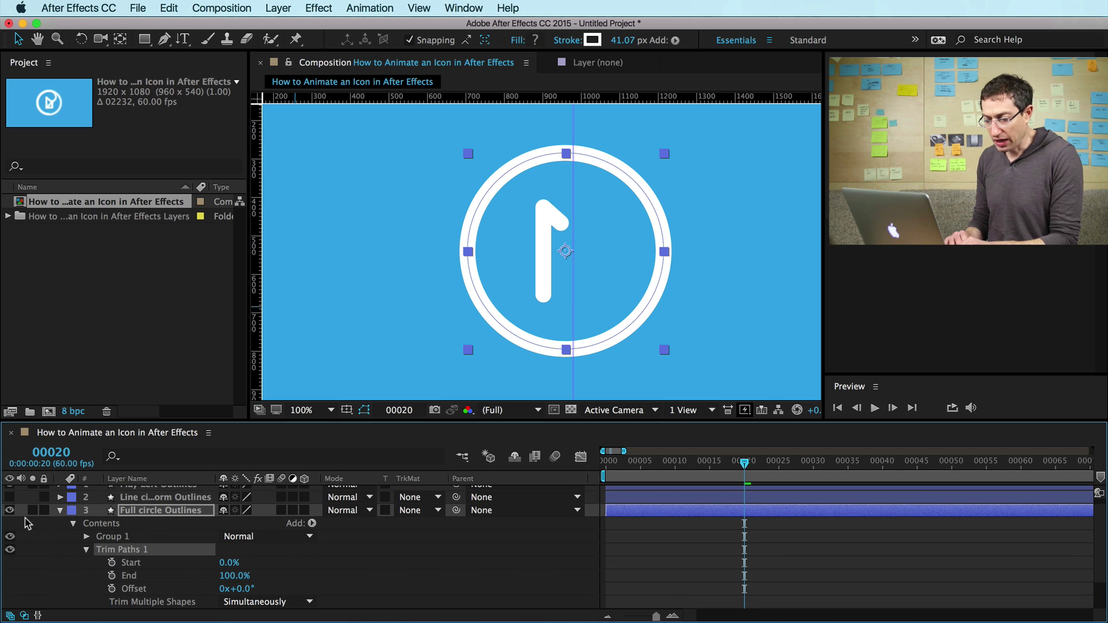
{"action": "scroll", "coordinate": [28, 508], "scroll_direction": "up", "scroll_amount": 1}
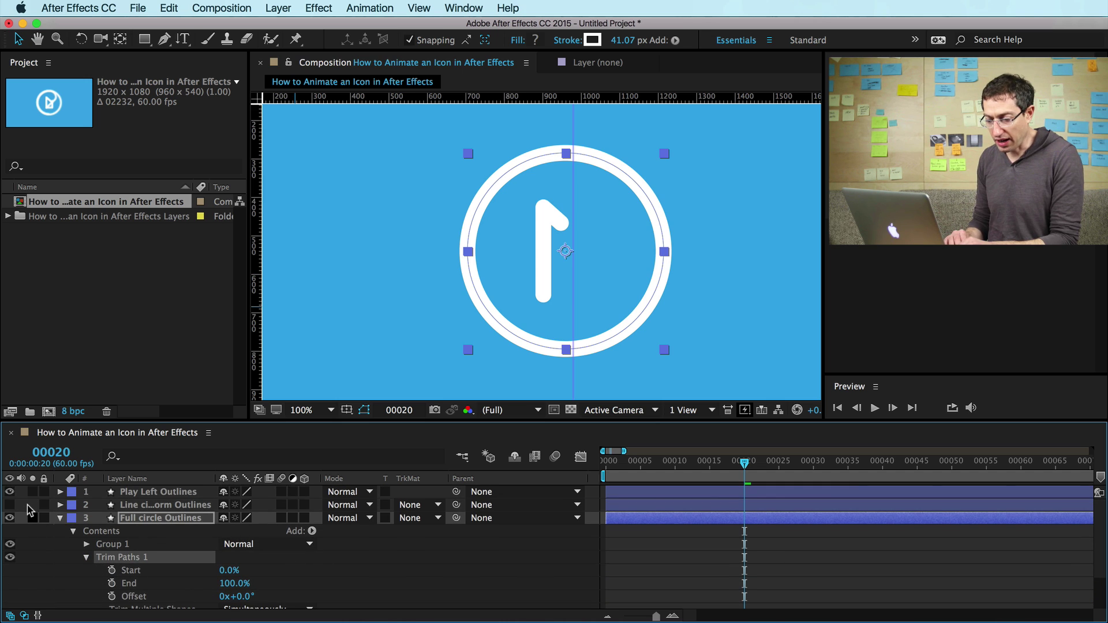
{"action": "left_click", "coordinate": [143, 506]}
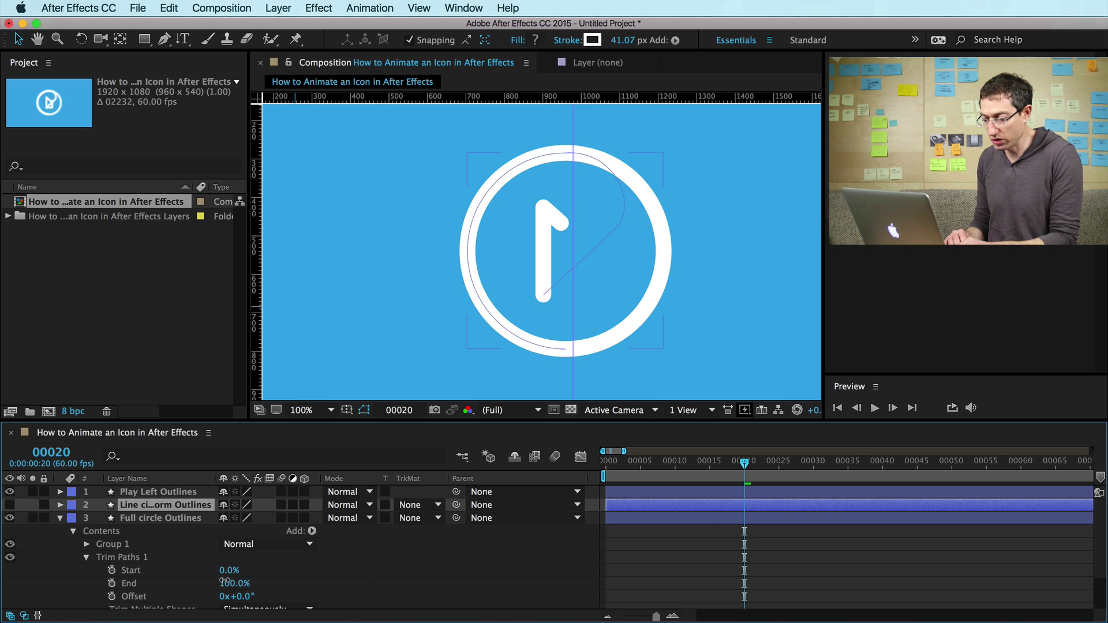
{"action": "left_click_drag", "start_coordinate": [222, 582], "coordinate": [185, 575]}
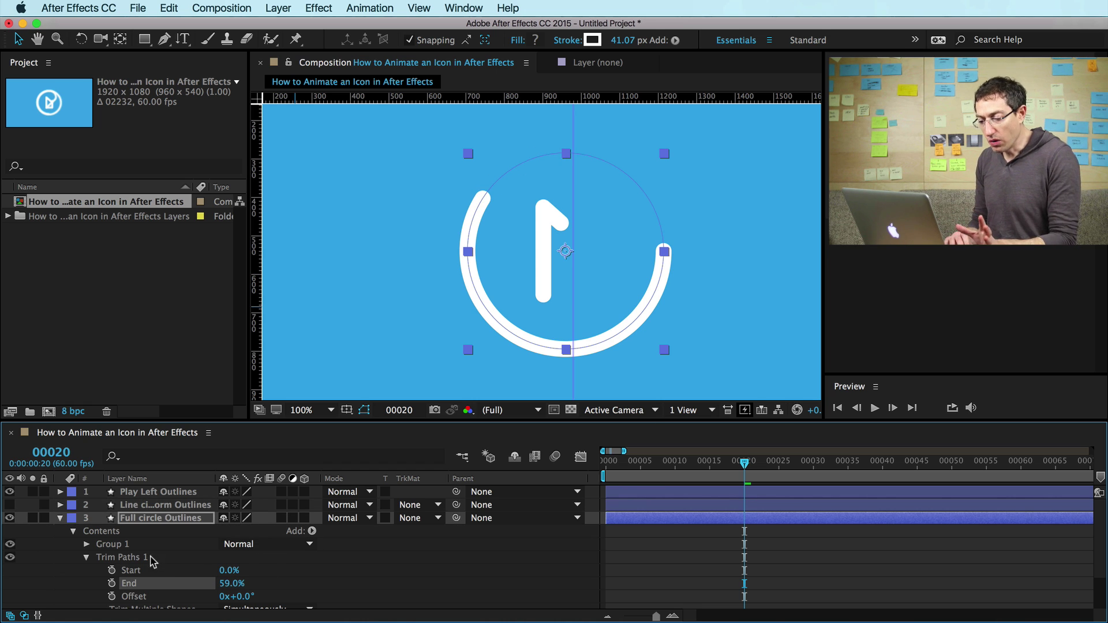
{"action": "left_click_drag", "start_coordinate": [227, 582], "coordinate": [202, 586]}
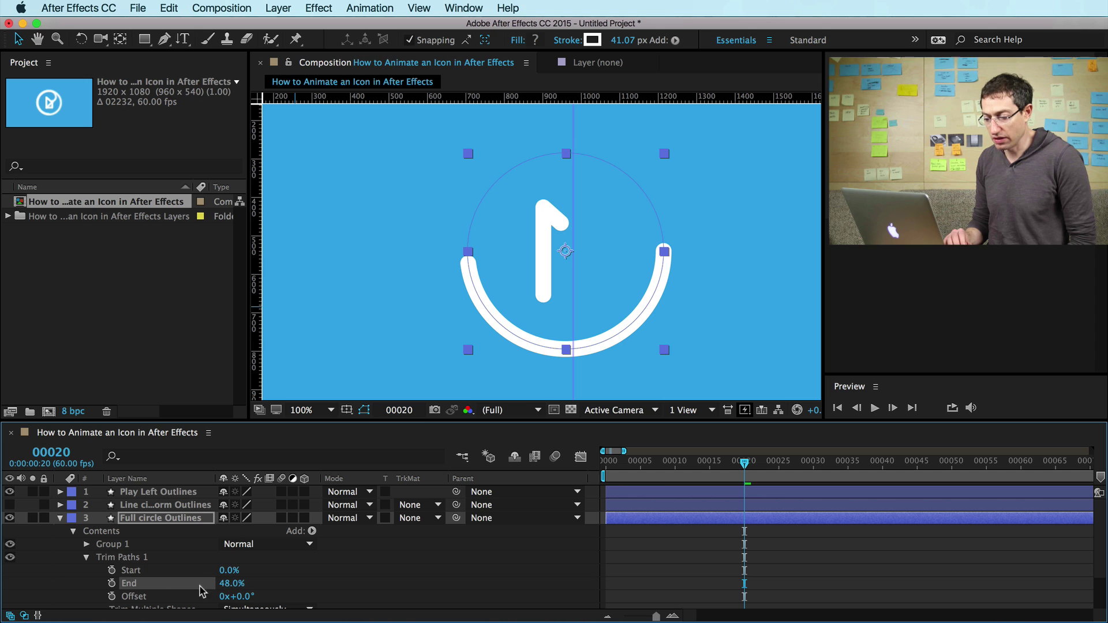
Reverse the full circle's Path 1 direction and scrub its Trim Paths End down to 27%.
{"action": "left_click", "coordinate": [86, 545]}
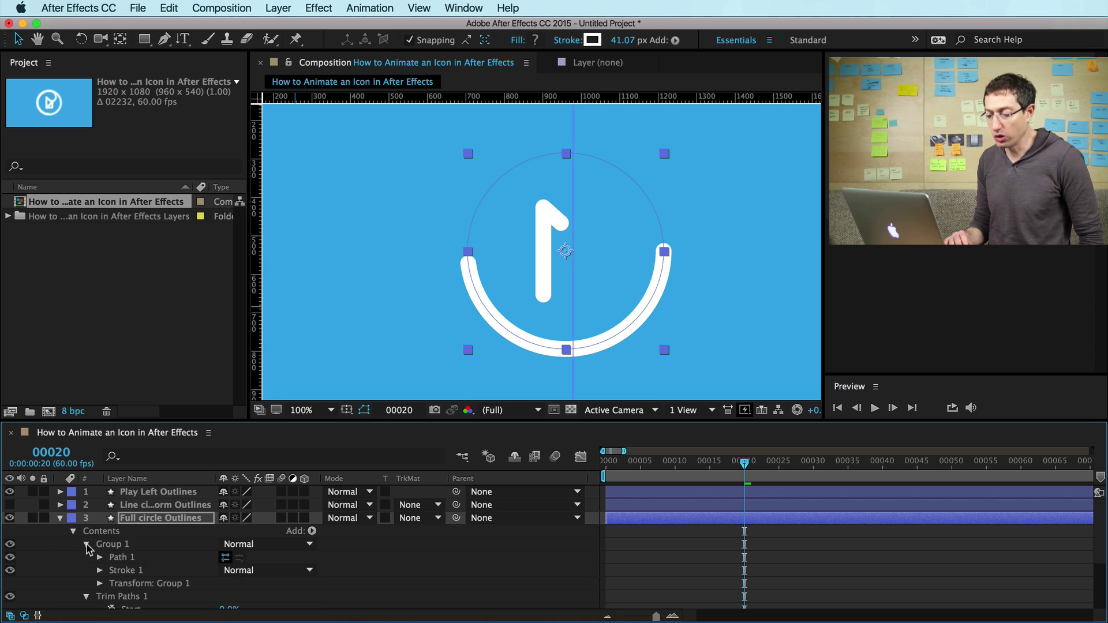
{"action": "left_click", "coordinate": [99, 571]}
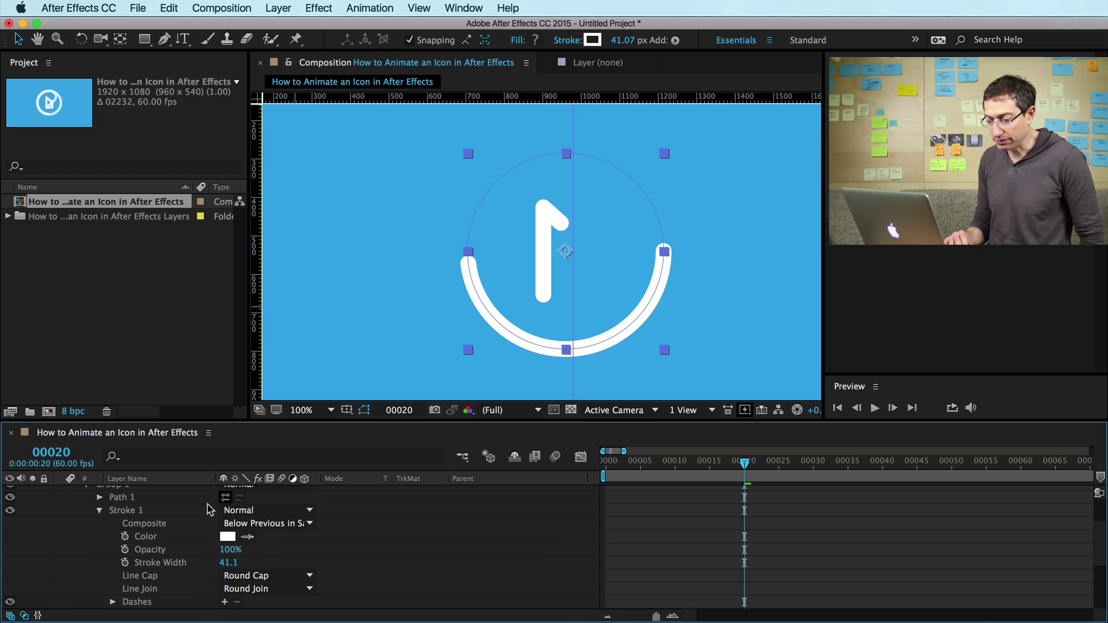
{"action": "left_click", "coordinate": [99, 511]}
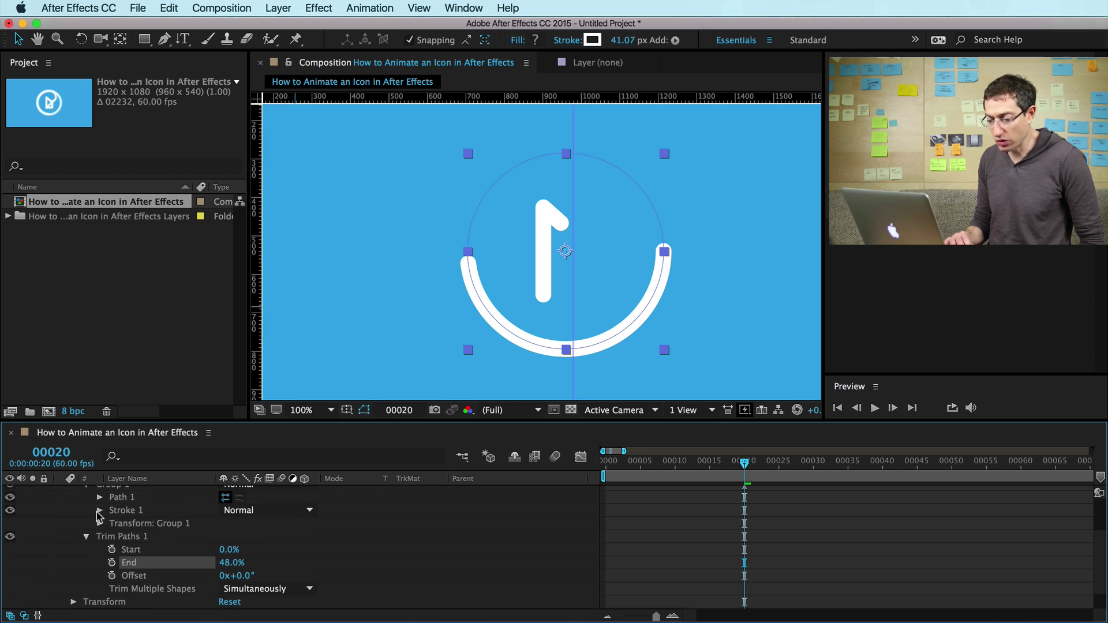
{"action": "left_click", "coordinate": [238, 500]}
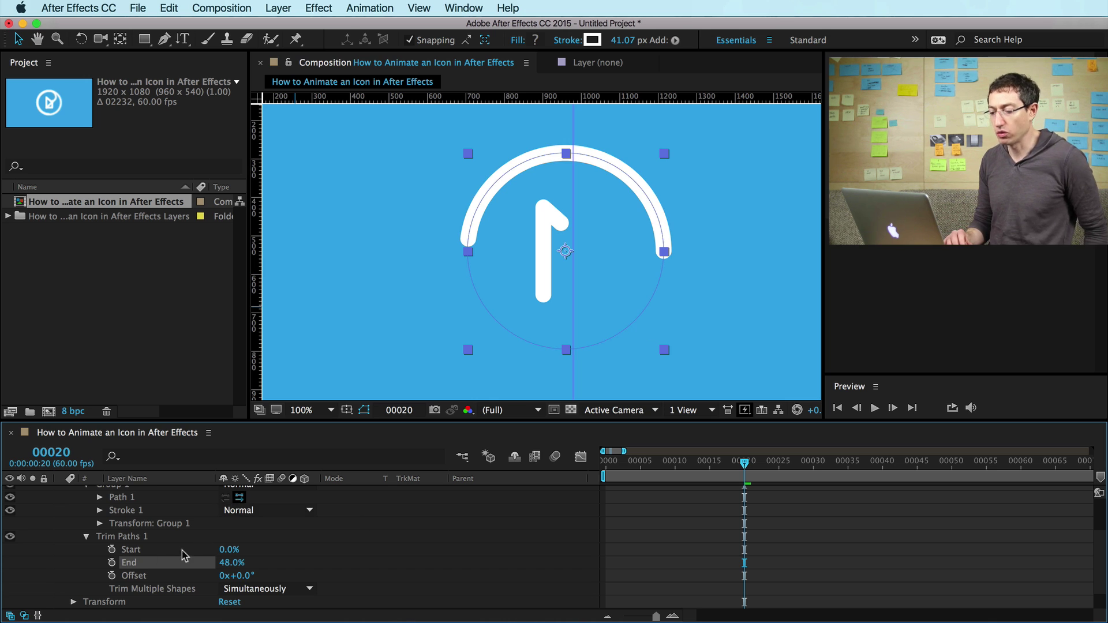
{"action": "scroll", "coordinate": [138, 551], "scroll_direction": "up", "scroll_amount": 1}
{"action": "scroll", "coordinate": [139, 551], "scroll_direction": "up", "scroll_amount": 2}
{"action": "left_click", "coordinate": [86, 524]}
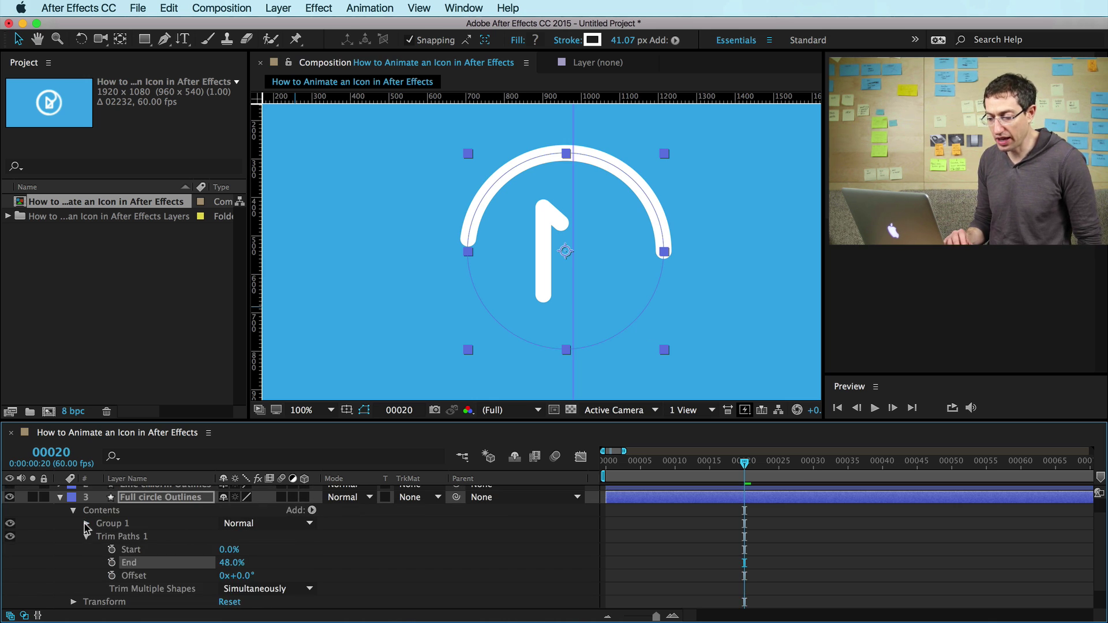
{"action": "left_click_drag", "start_coordinate": [219, 569], "coordinate": [222, 536]}
Set the full circle's trim to Start 0%, End 1% and Offset −90° for a bottom dot.
{"action": "left_click", "coordinate": [231, 551]}
{"action": "type", "text": "0"}
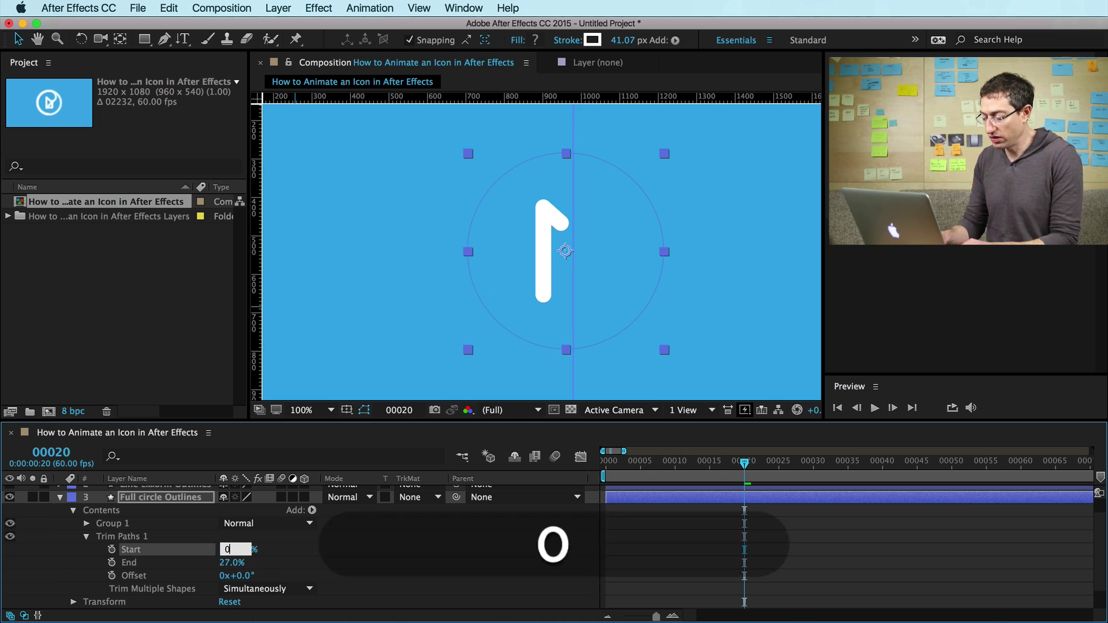
{"action": "key", "text": "Tab"}
{"action": "type", "text": "0"}
{"action": "key", "text": "Tab"}
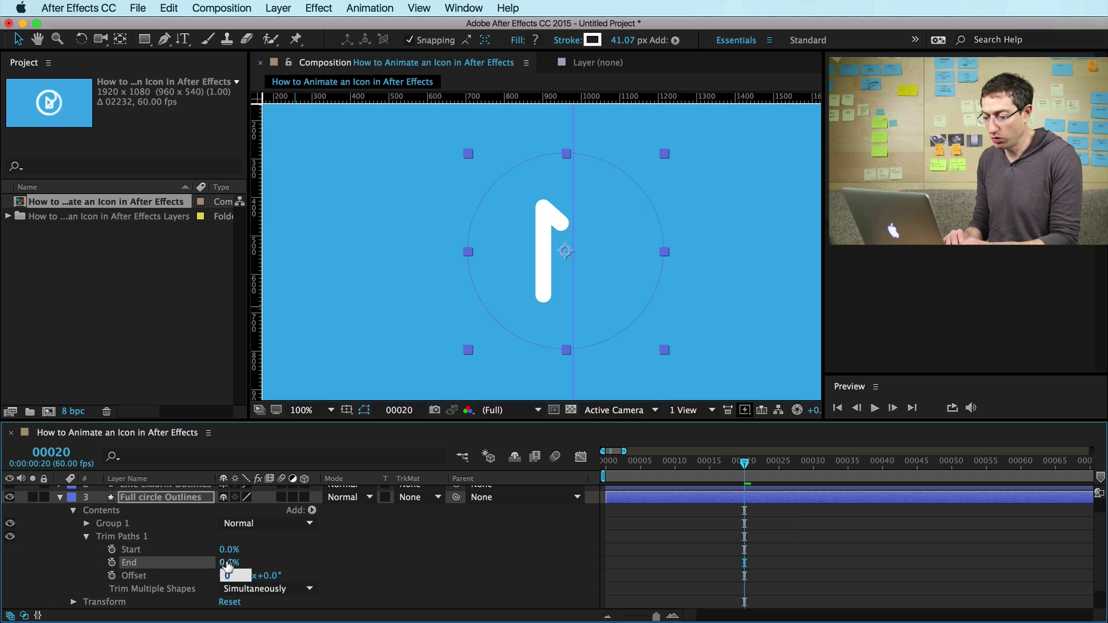
{"action": "key", "text": "Return"}
{"action": "left_click_drag", "start_coordinate": [229, 561], "coordinate": [229, 562]}
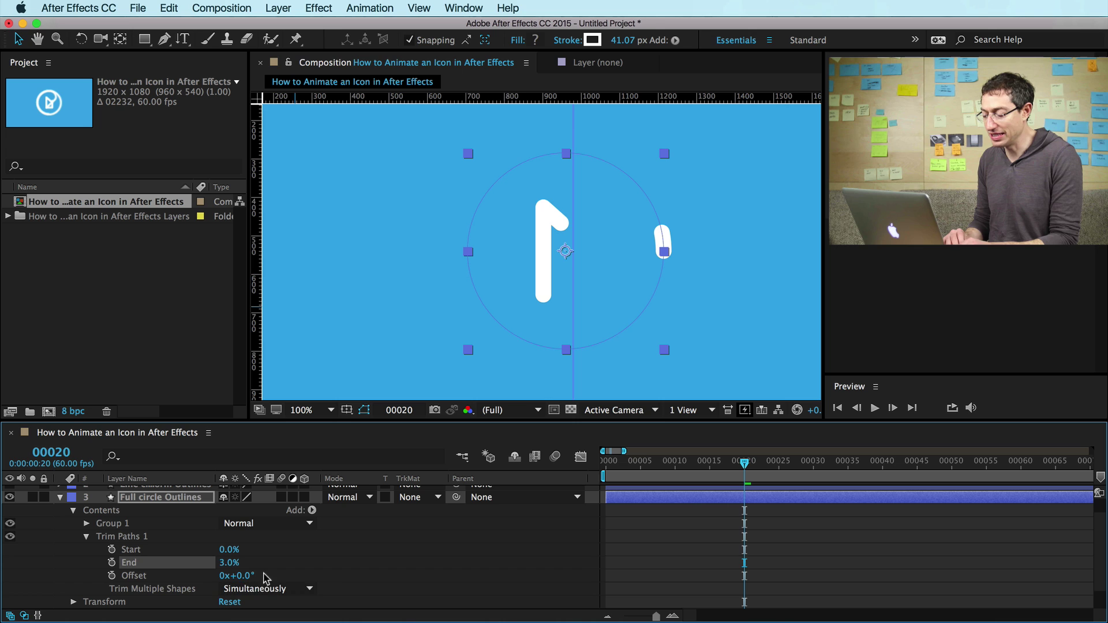
{"action": "left_click", "coordinate": [229, 564]}
{"action": "type", "text": "1"}
{"action": "key", "text": "Return"}
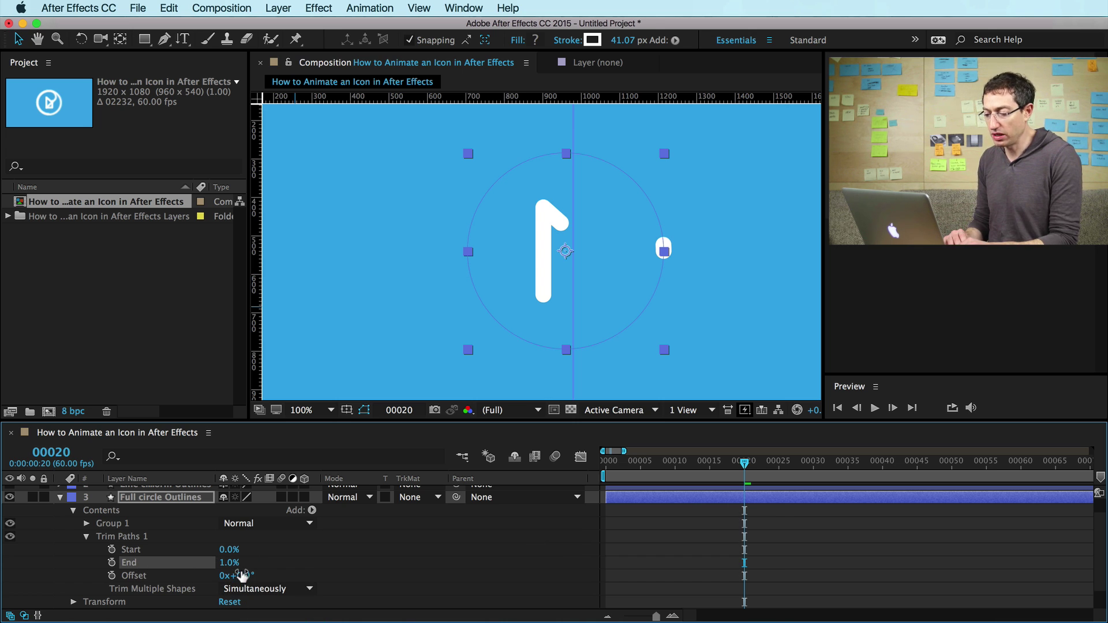
{"action": "left_click_drag", "start_coordinate": [237, 576], "coordinate": [172, 573]}
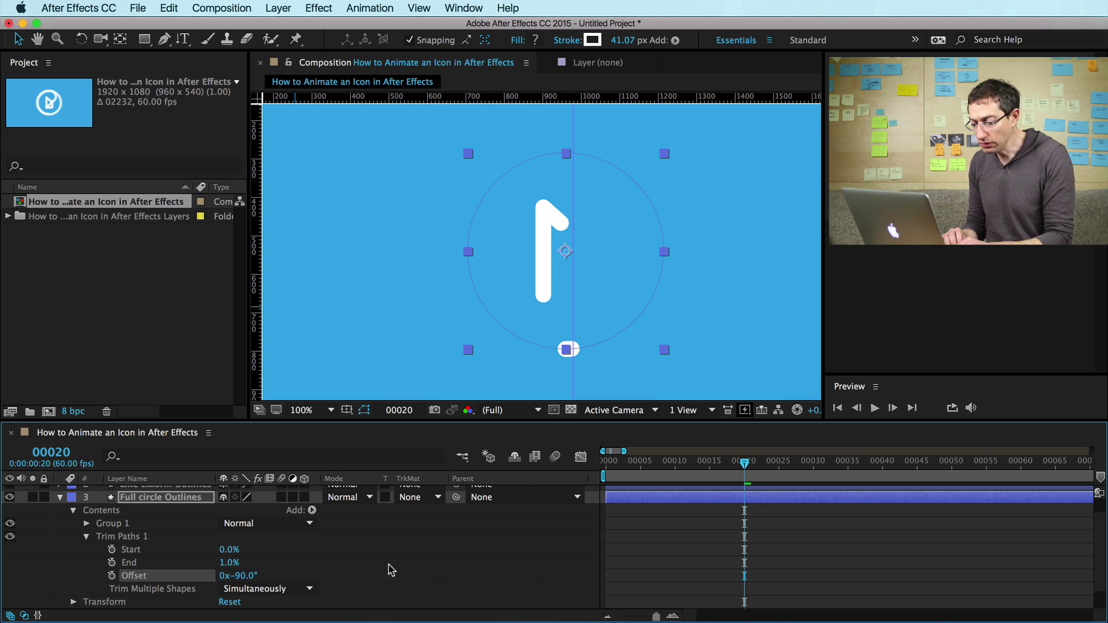
Keyframe the full circle's trim Start and End at frame 20 and extend End at frame 40.
{"action": "left_click", "coordinate": [113, 563]}
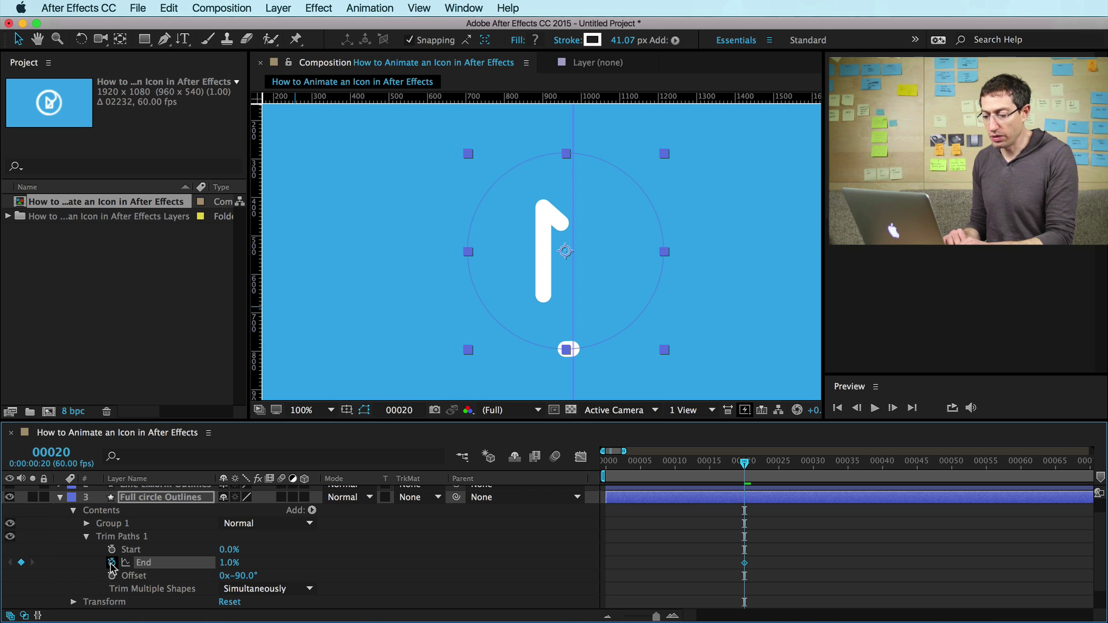
{"action": "left_click", "coordinate": [112, 550]}
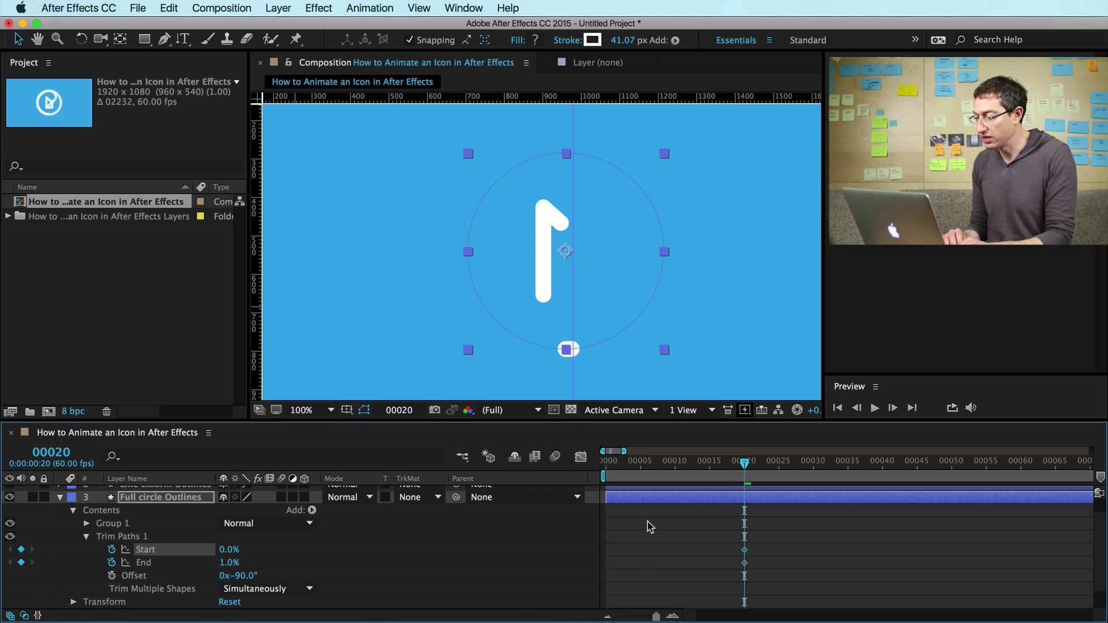
{"action": "scroll", "coordinate": [41, 521], "scroll_direction": "up", "scroll_amount": 2}
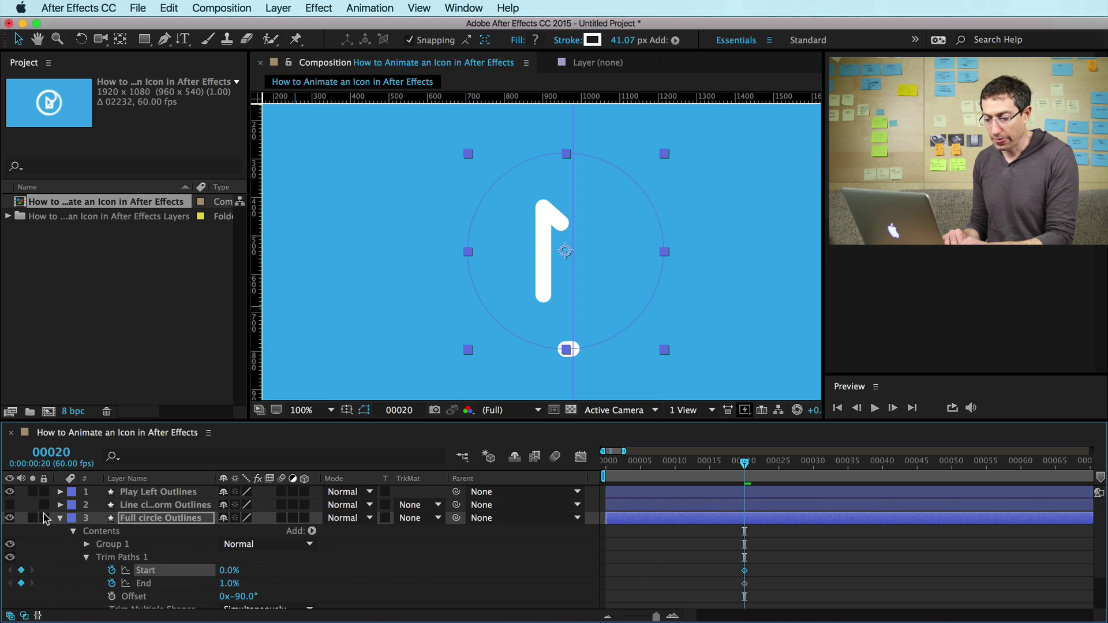
{"action": "left_click", "coordinate": [9, 505]}
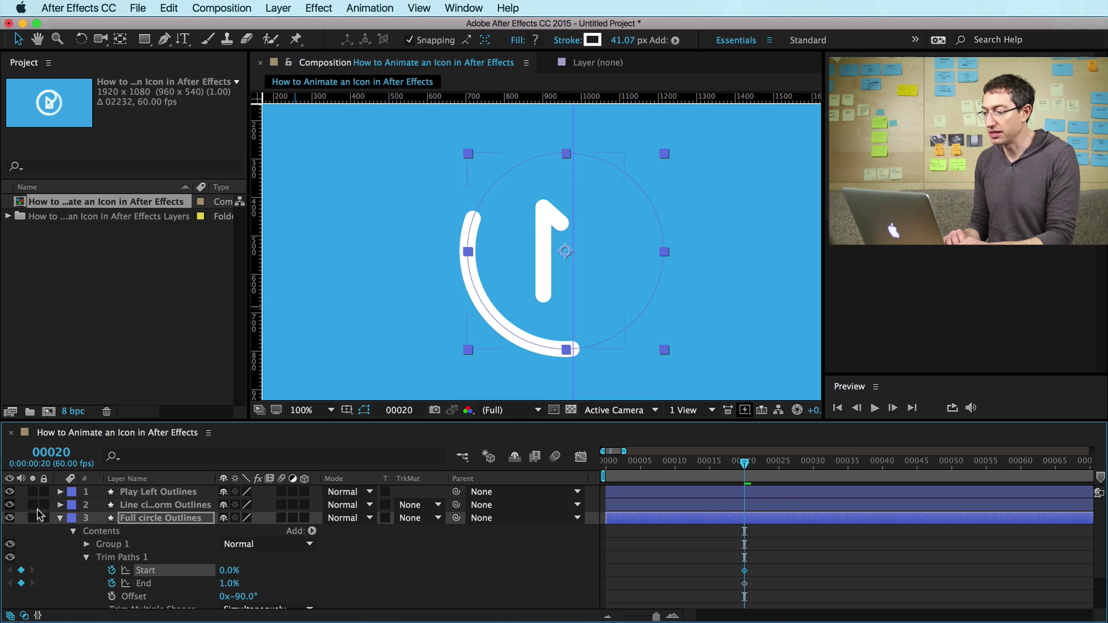
{"action": "key", "text": "shift+super+Right"}
{"action": "key", "text": "shift+super+Right"}
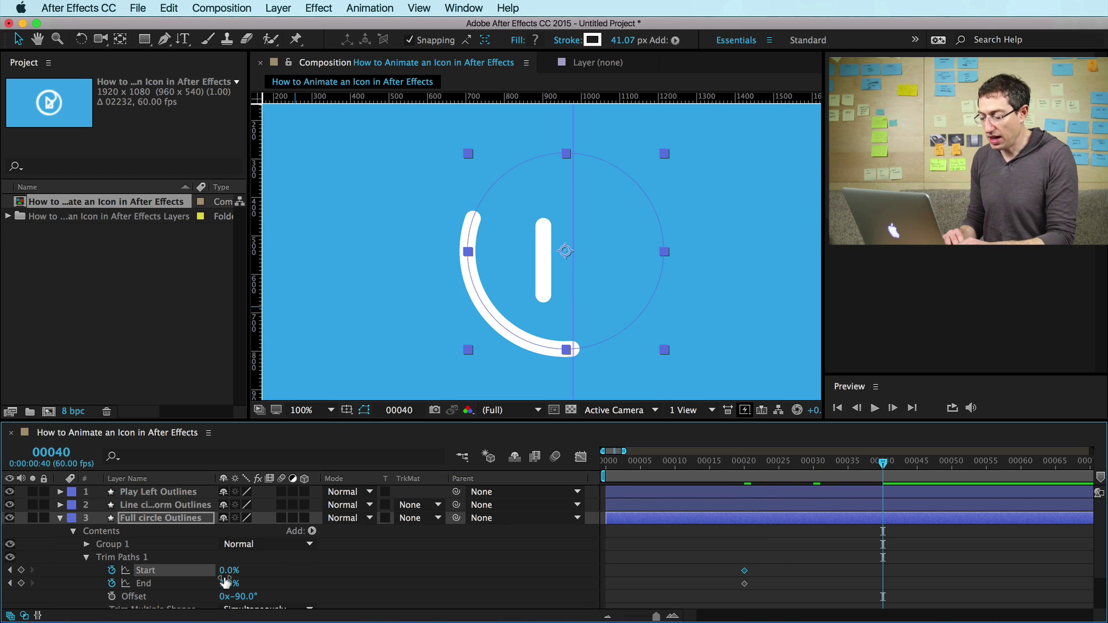
{"action": "left_click_drag", "start_coordinate": [225, 582], "coordinate": [263, 579]}
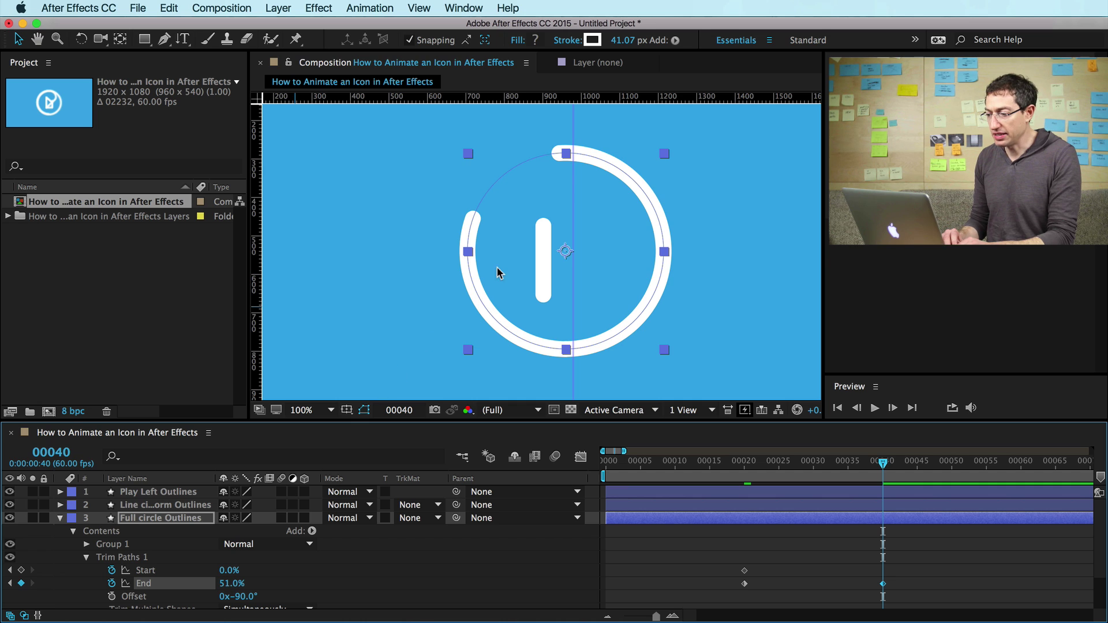
Lower the line-circle arc's trim Start to 39% at frame 40 and preview the ring animation.
{"action": "left_click", "coordinate": [60, 506]}
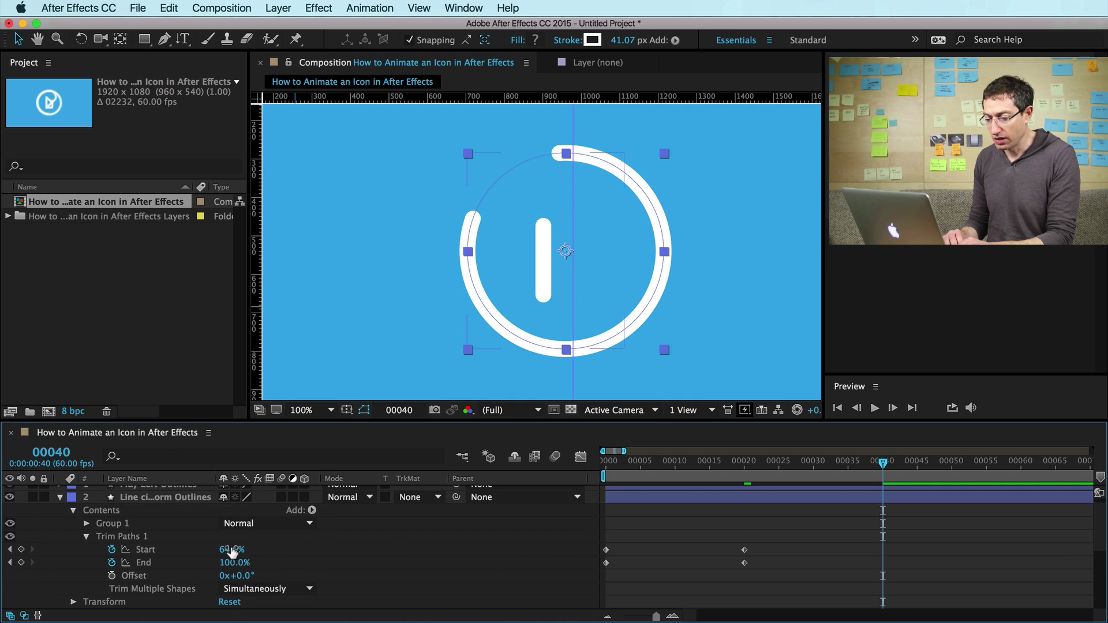
{"action": "left_click_drag", "start_coordinate": [226, 548], "coordinate": [211, 547]}
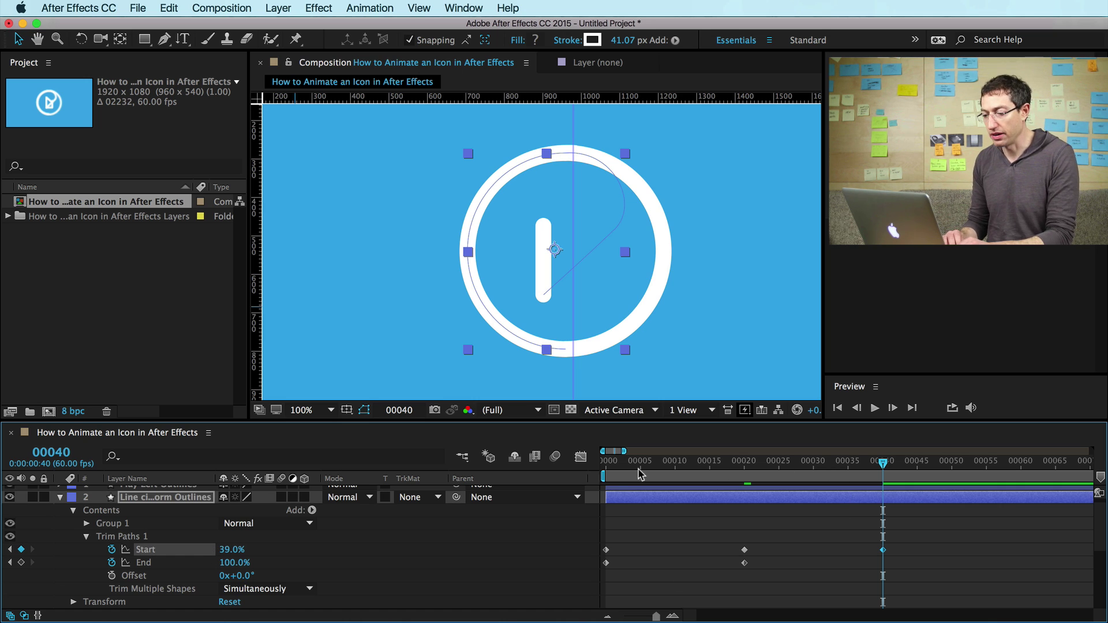
{"action": "mouse_move", "coordinate": [751, 462]}
{"action": "left_mouse_down"}
{"action": "mouse_move", "coordinate": [581, 458]}
{"action": "mouse_move", "coordinate": [681, 467]}
{"action": "left_mouse_up"}
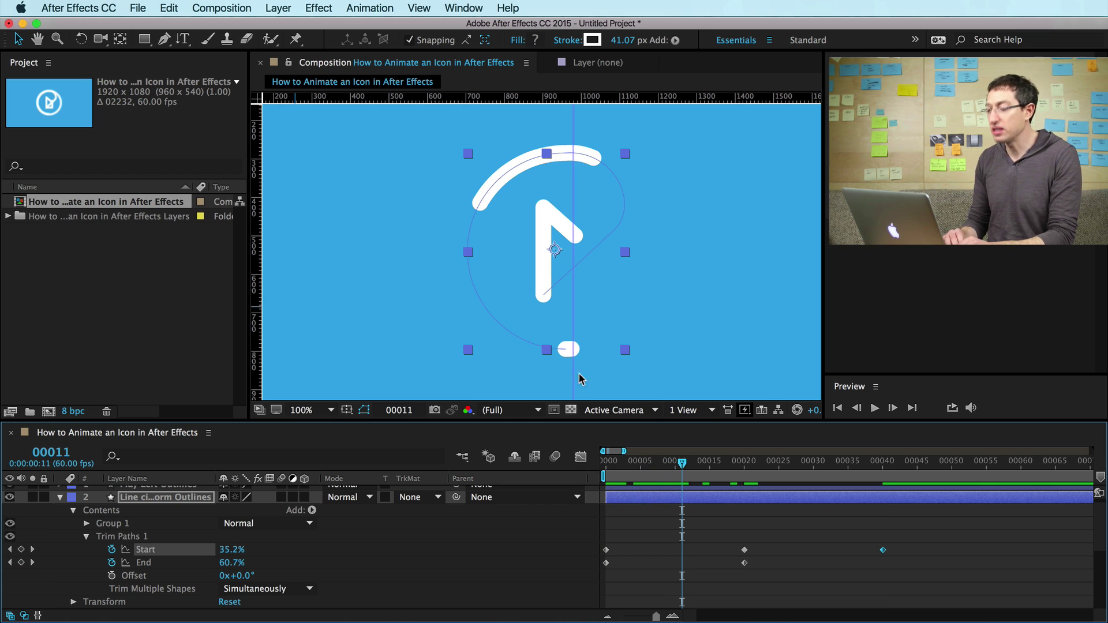
{"action": "mouse_move", "coordinate": [671, 465]}
{"action": "left_mouse_down"}
{"action": "mouse_move", "coordinate": [606, 462]}
{"action": "mouse_move", "coordinate": [716, 461]}
{"action": "left_mouse_up"}
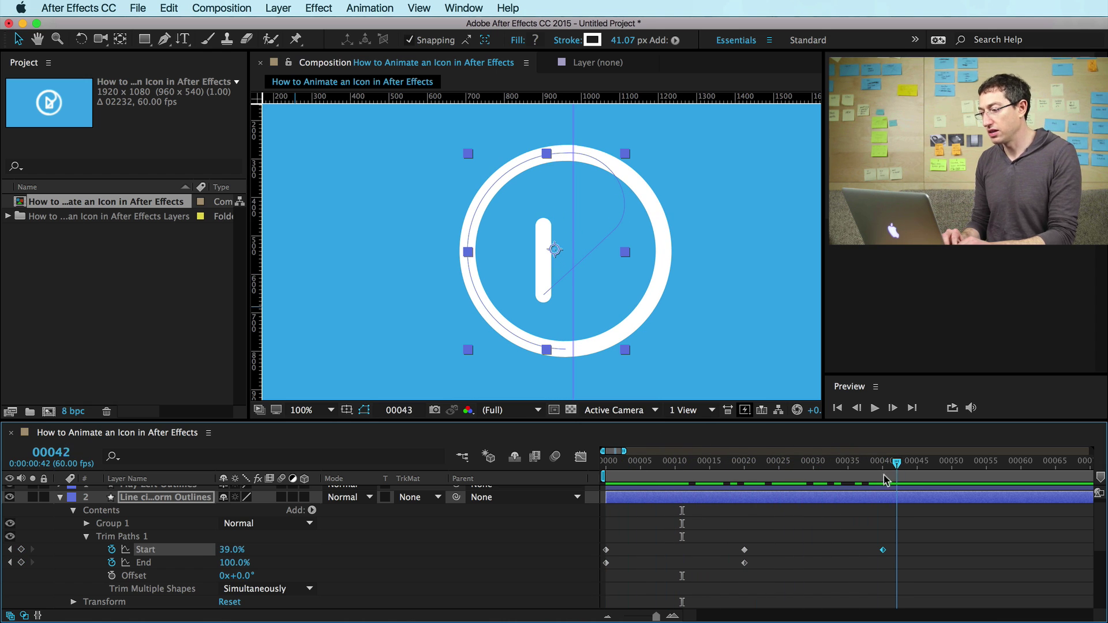
{"action": "mouse_move", "coordinate": [883, 479]}
{"action": "left_mouse_down"}
{"action": "mouse_move", "coordinate": [841, 462]}
{"action": "mouse_move", "coordinate": [675, 462]}
{"action": "left_mouse_up"}
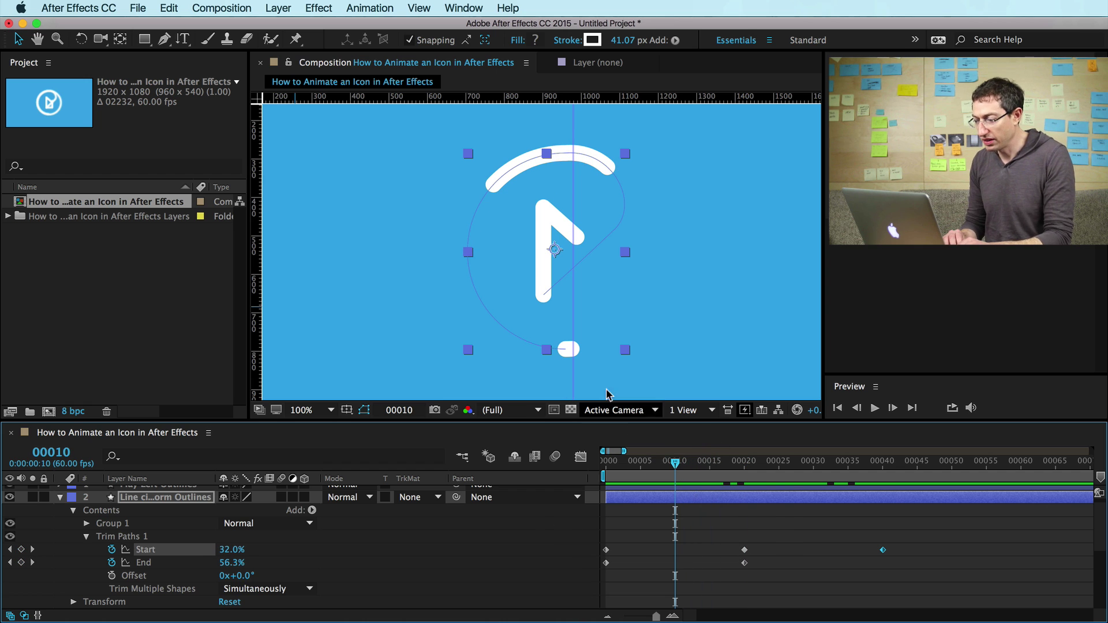
Trim the Full circle Outlines layer's in-point to frame 21 and preview the motion around it.
{"action": "left_click", "coordinate": [735, 463], "text": "shift"}
{"action": "scroll", "coordinate": [750, 548], "scroll_direction": "down", "scroll_amount": 2}
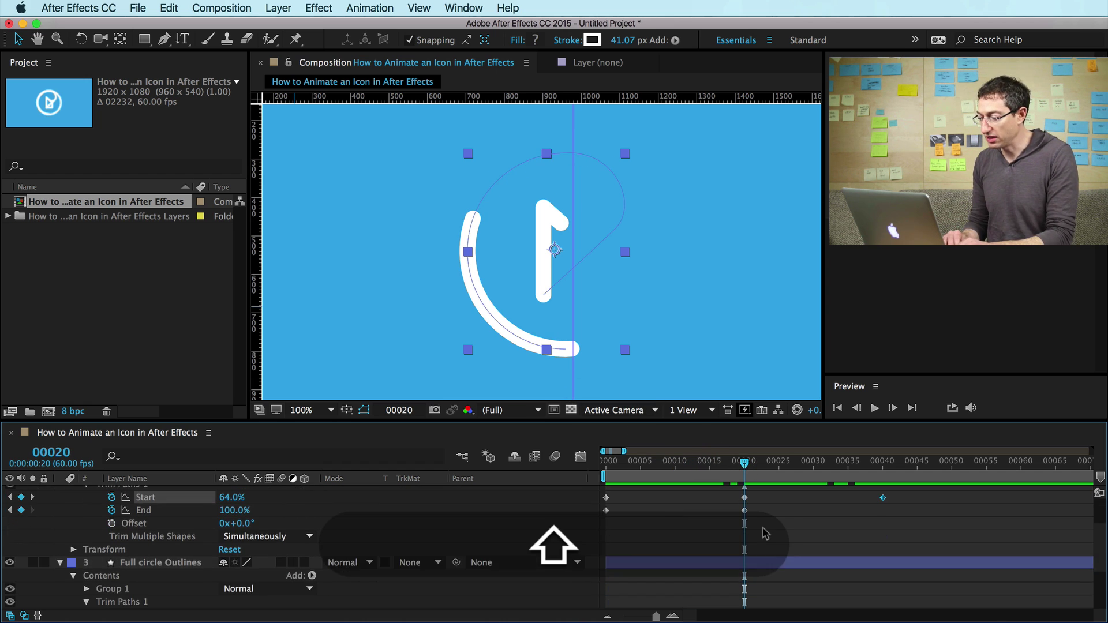
{"action": "left_click", "coordinate": [747, 571]}
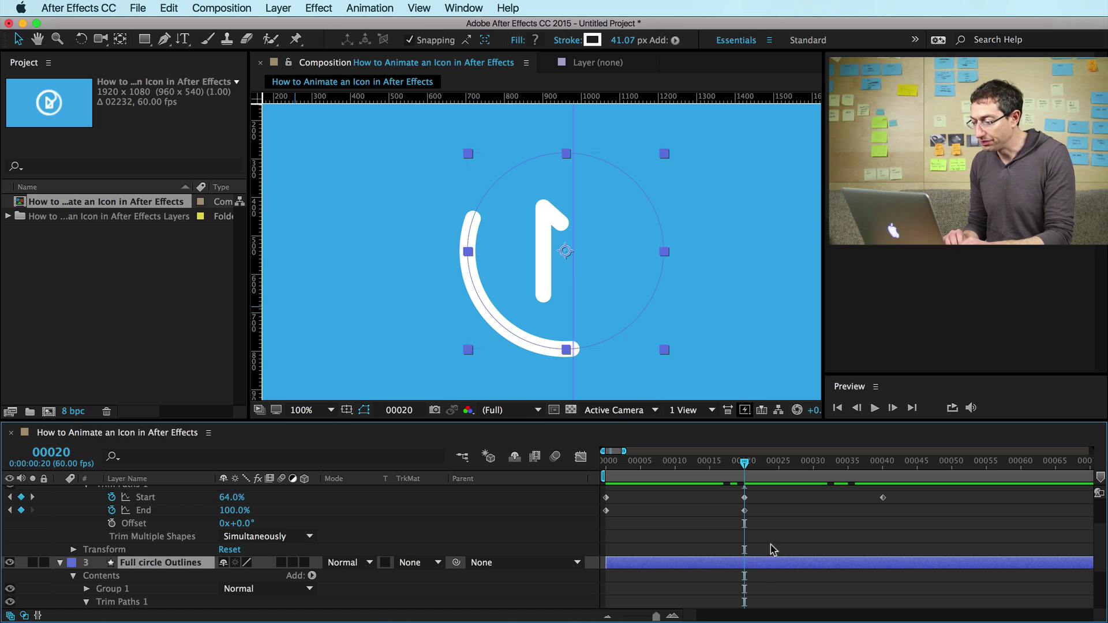
{"action": "key", "text": "super+Right"}
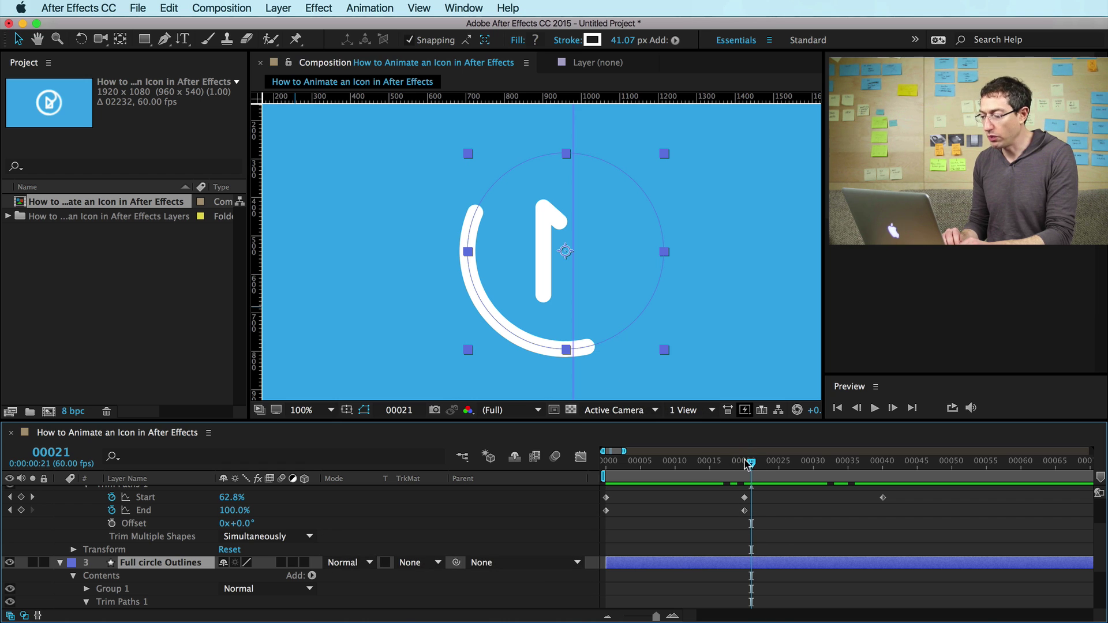
{"action": "key", "text": "alt"}
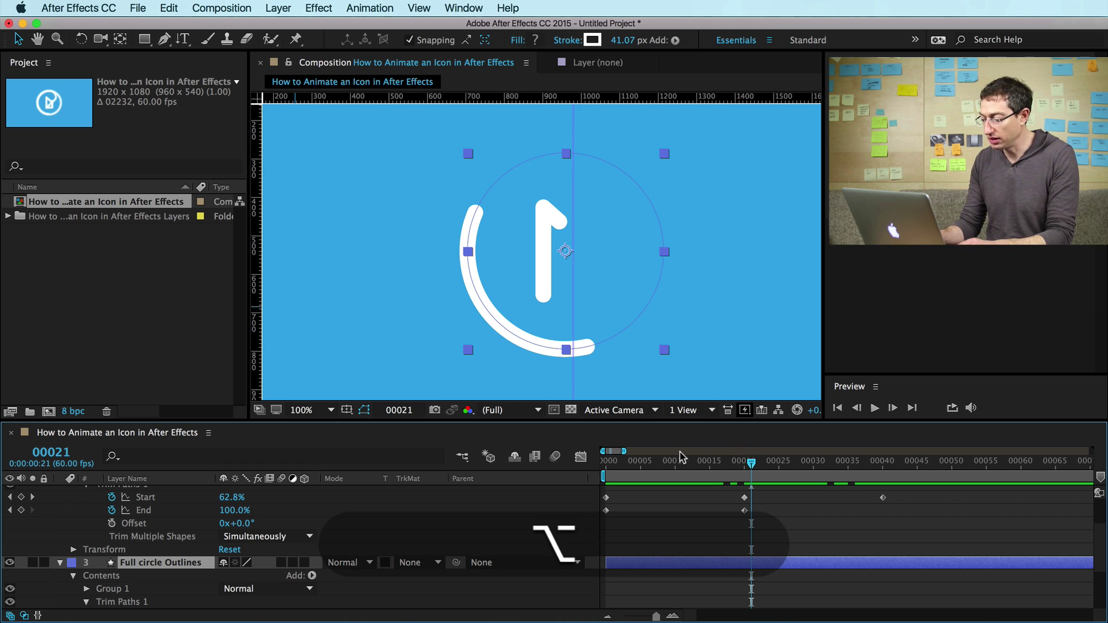
{"action": "key", "text": "alt+bracketleft"}
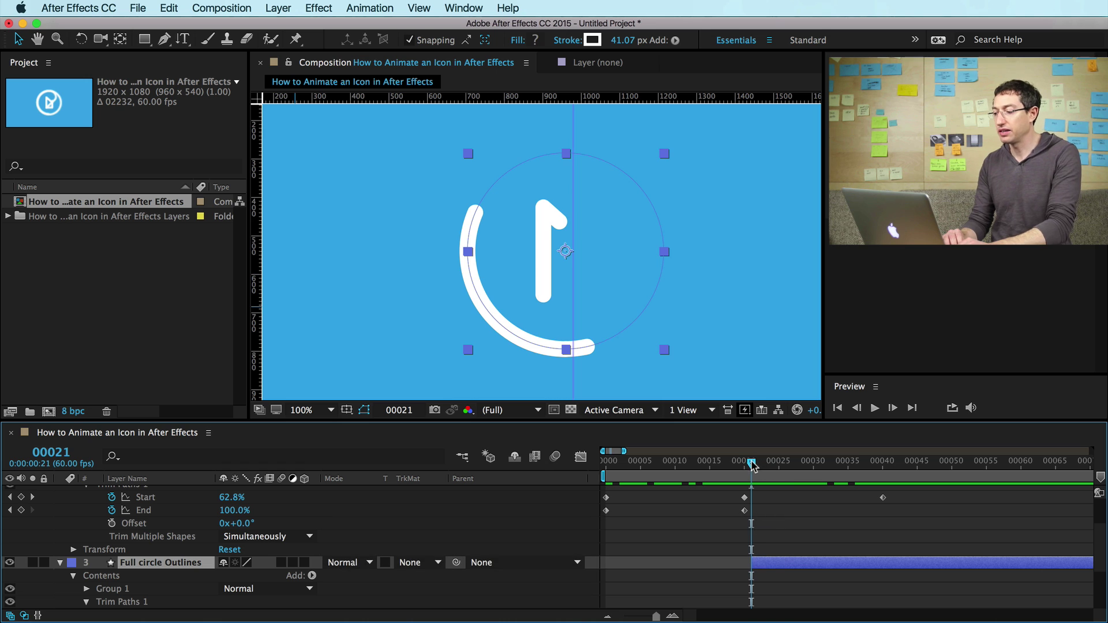
{"action": "mouse_move", "coordinate": [752, 461]}
{"action": "left_mouse_down"}
{"action": "mouse_move", "coordinate": [641, 462]}
{"action": "mouse_move", "coordinate": [789, 462]}
{"action": "mouse_move", "coordinate": [716, 462]}
{"action": "mouse_move", "coordinate": [773, 462]}
{"action": "mouse_move", "coordinate": [751, 463]}
{"action": "left_mouse_up"}
{"action": "key", "text": "super+Left"}
{"action": "key", "text": "super+Left"}
{"action": "key", "text": "super+Right"}
{"action": "key", "text": "super+Right"}
{"action": "key", "text": "super+Right"}
{"action": "key", "text": "super+Right"}
{"action": "key", "text": "super+Right"}
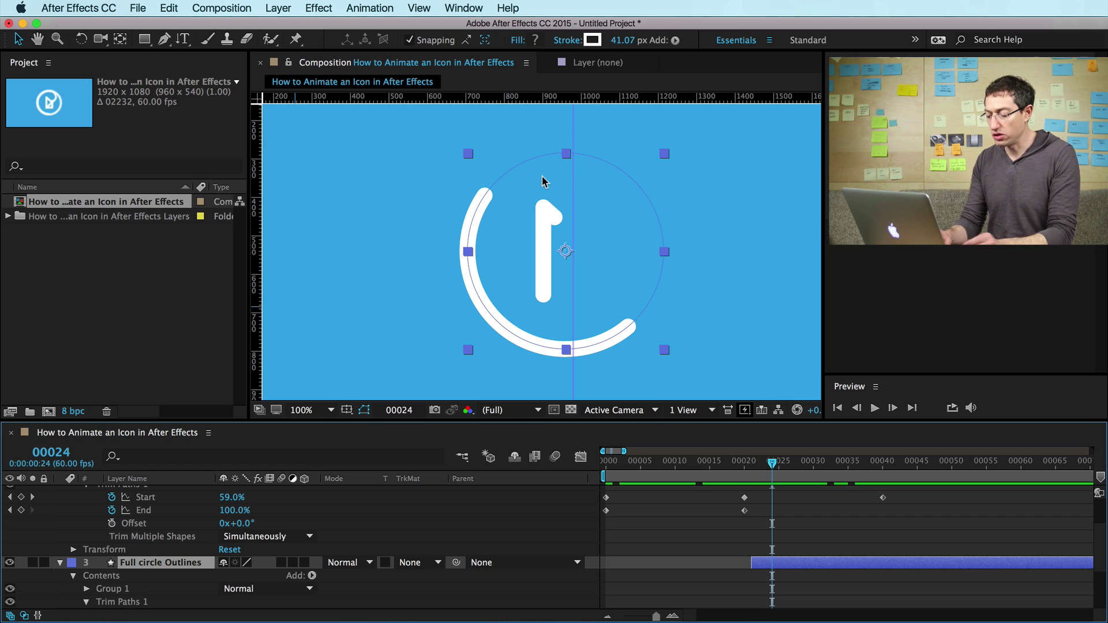
Hide the layer handles, rulers and guide, then return to the frame-20 keyframe.
{"action": "key", "text": "super+shift+h"}
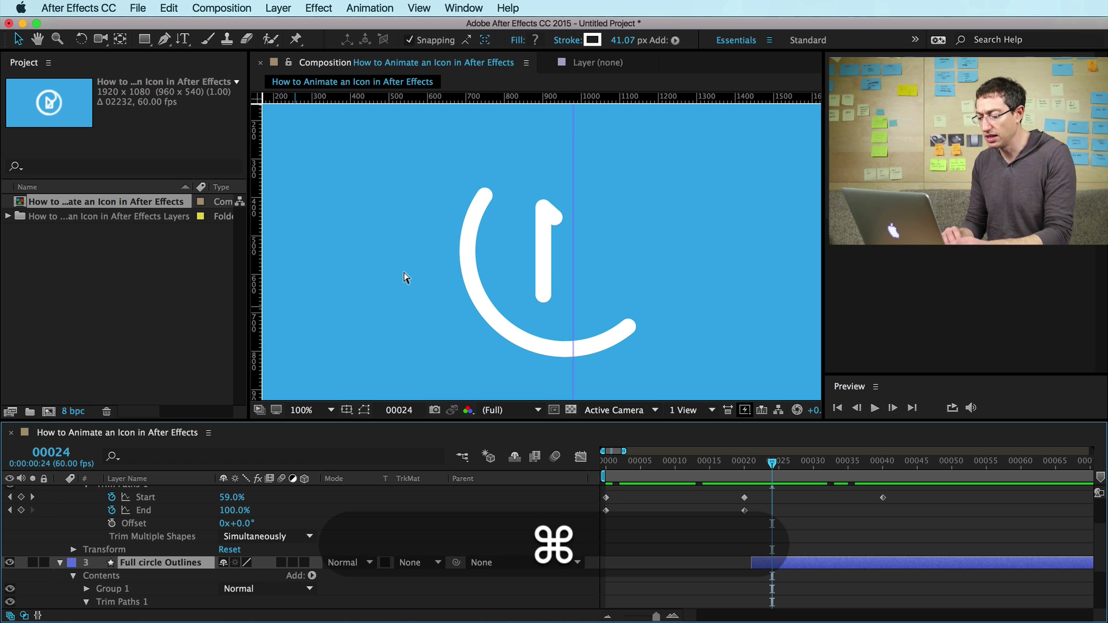
{"action": "key", "text": "super+r"}
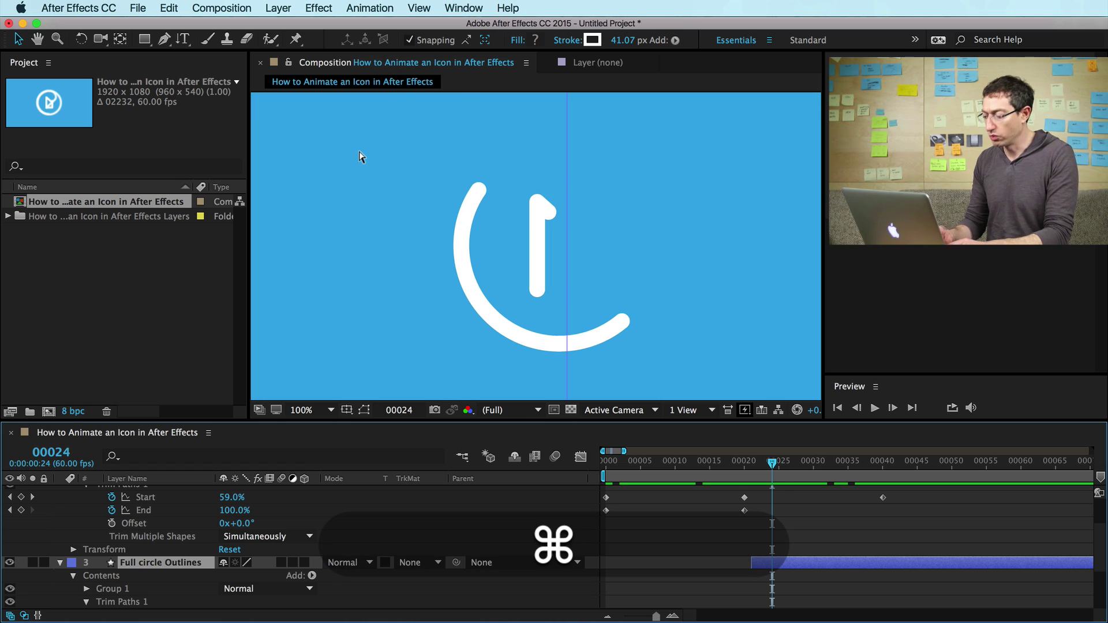
{"action": "key", "text": "super+semicolon"}
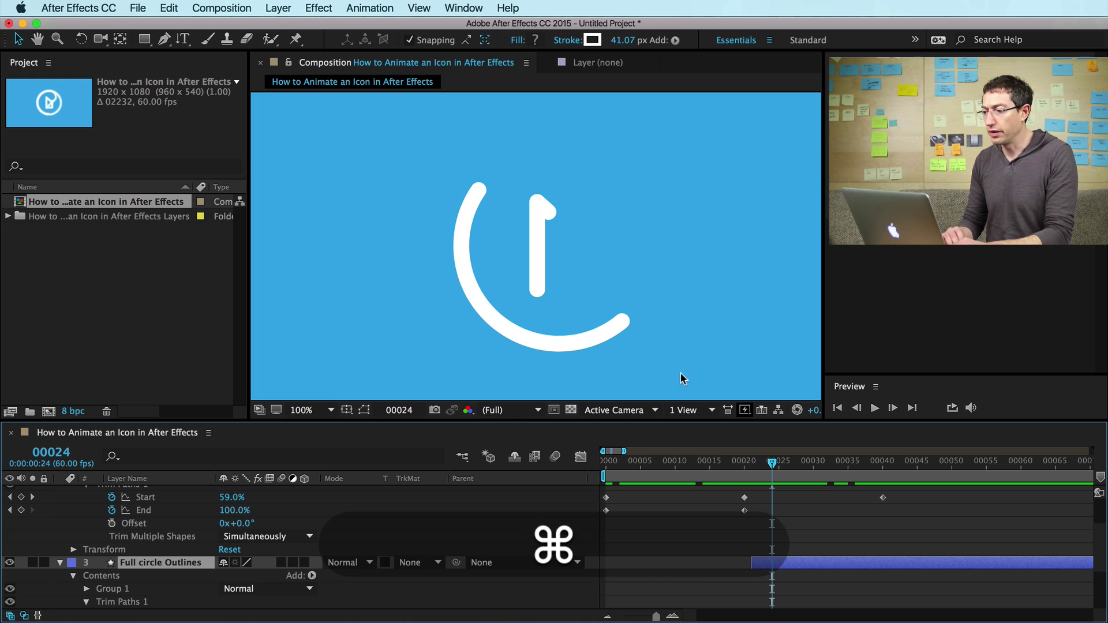
{"action": "left_click_drag", "start_coordinate": [773, 462], "coordinate": [739, 470]}
{"action": "key", "text": "shift"}
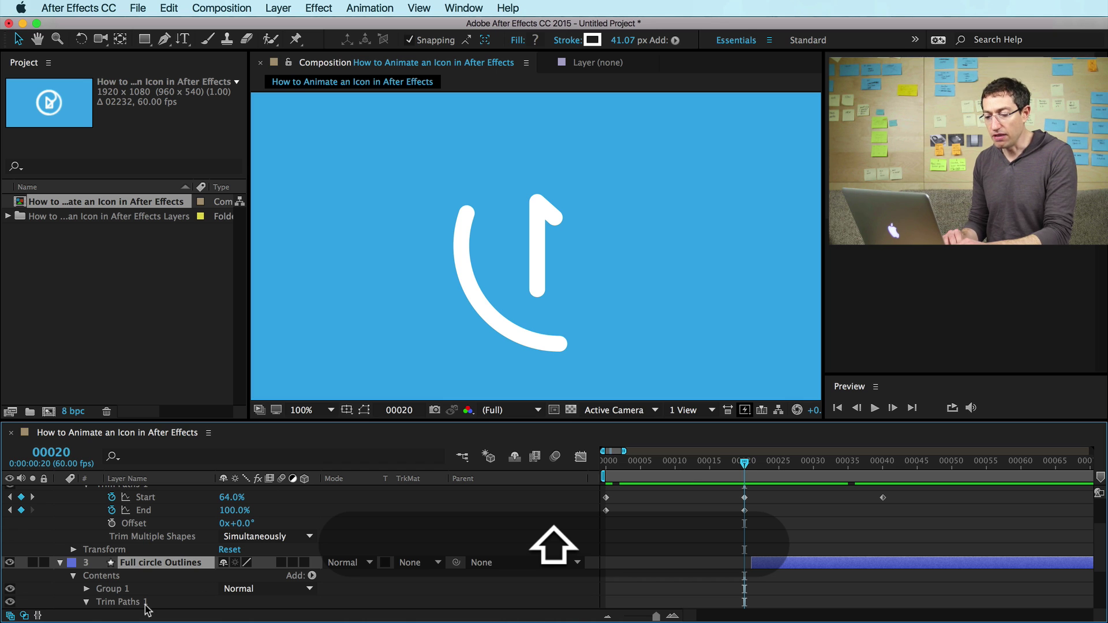
{"action": "scroll", "coordinate": [146, 611], "scroll_direction": "down", "scroll_amount": 3}
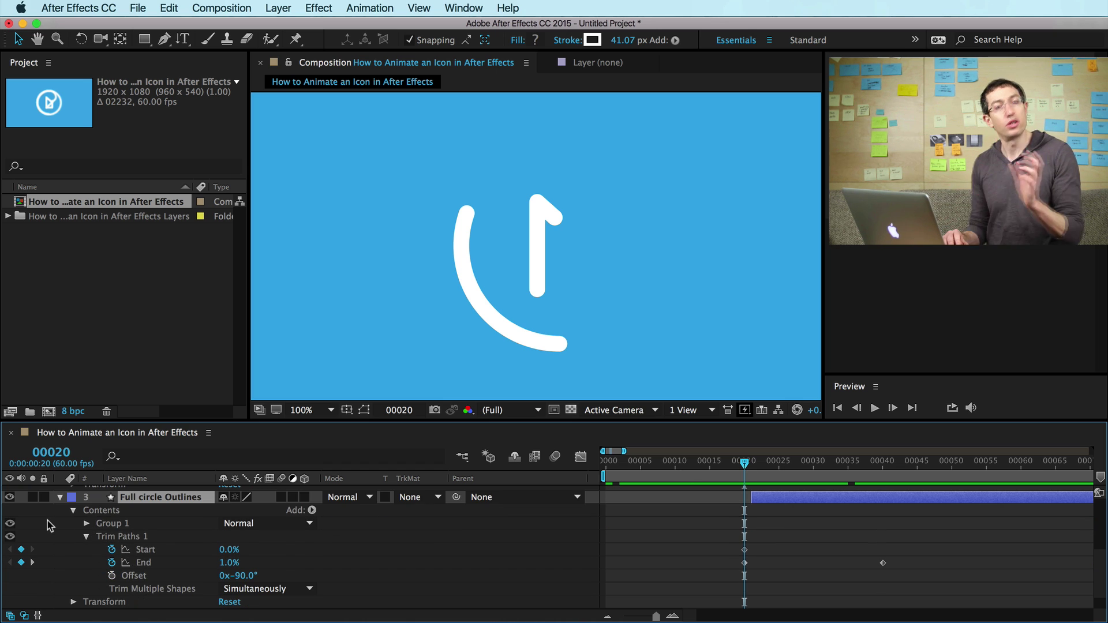
{"action": "scroll", "coordinate": [99, 572], "scroll_direction": "down", "scroll_amount": 1}
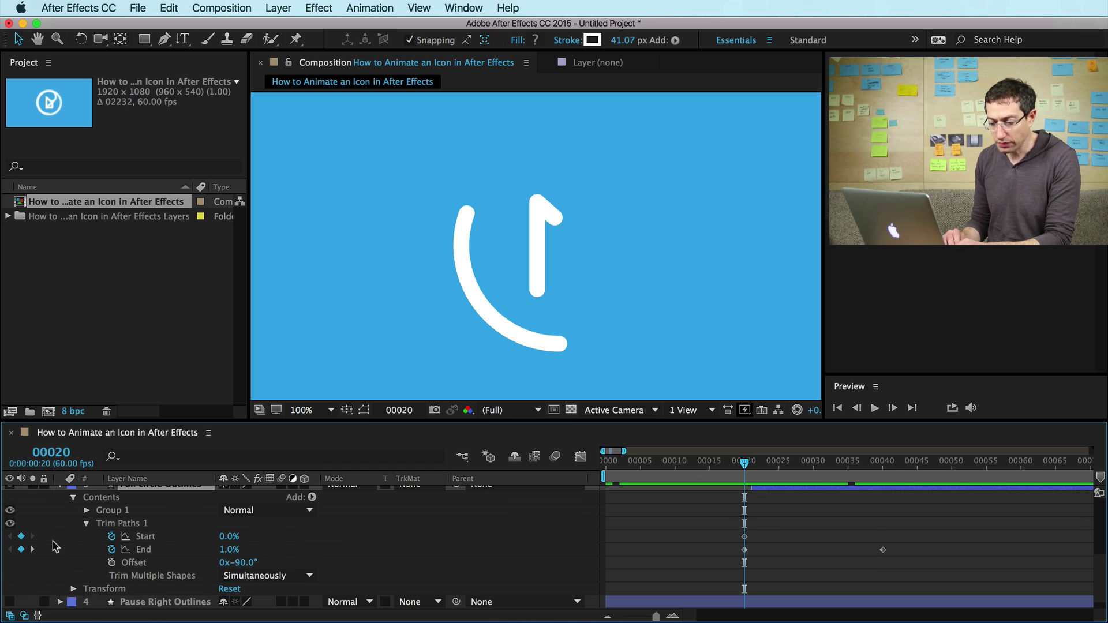
Show and select the Pause Right Outlines layer and add Trim Paths to its contents.
{"action": "scroll", "coordinate": [53, 547], "scroll_direction": "up", "scroll_amount": 3}
{"action": "scroll", "coordinate": [55, 542], "scroll_direction": "down", "scroll_amount": 4}
{"action": "scroll", "coordinate": [58, 537], "scroll_direction": "up", "scroll_amount": 2}
{"action": "left_click", "coordinate": [60, 497]}
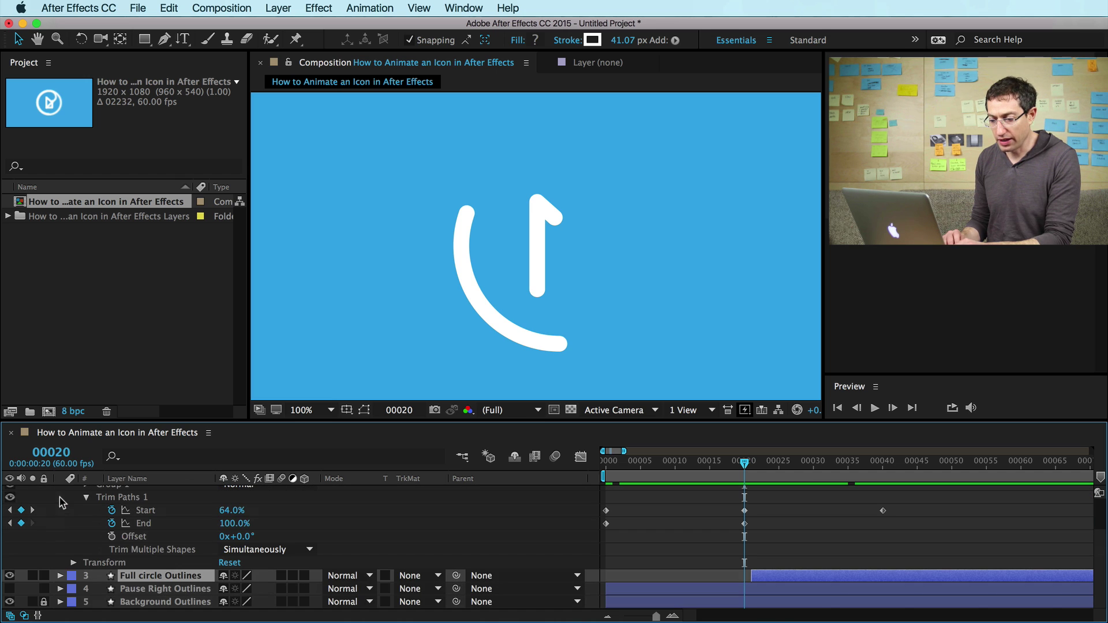
{"action": "left_click", "coordinate": [9, 588]}
{"action": "left_click", "coordinate": [186, 590]}
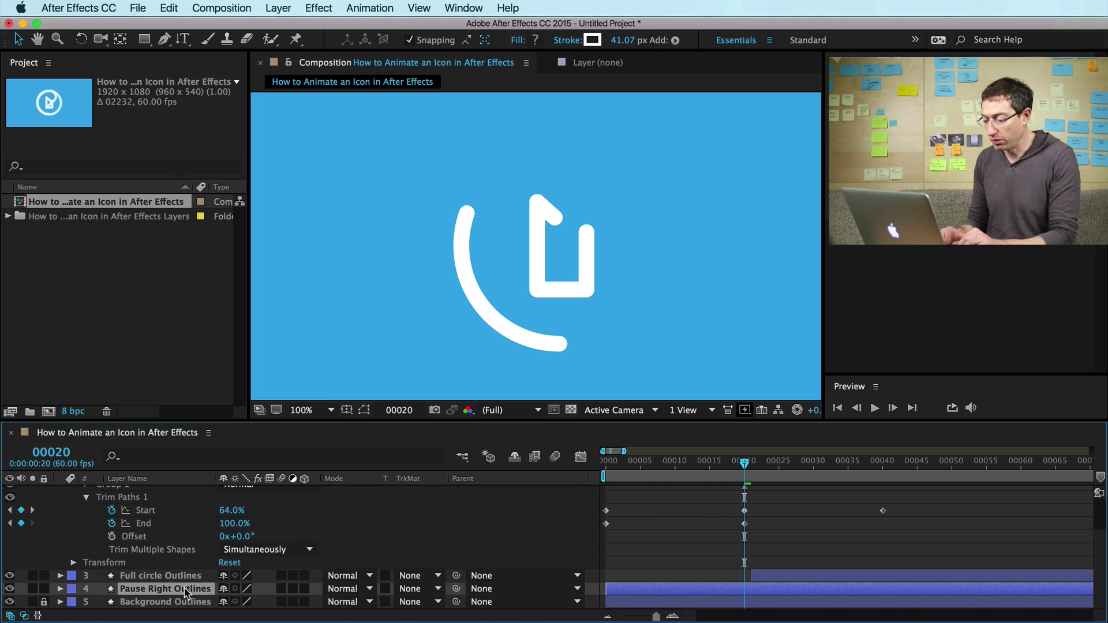
{"action": "key", "text": "shift+super+h"}
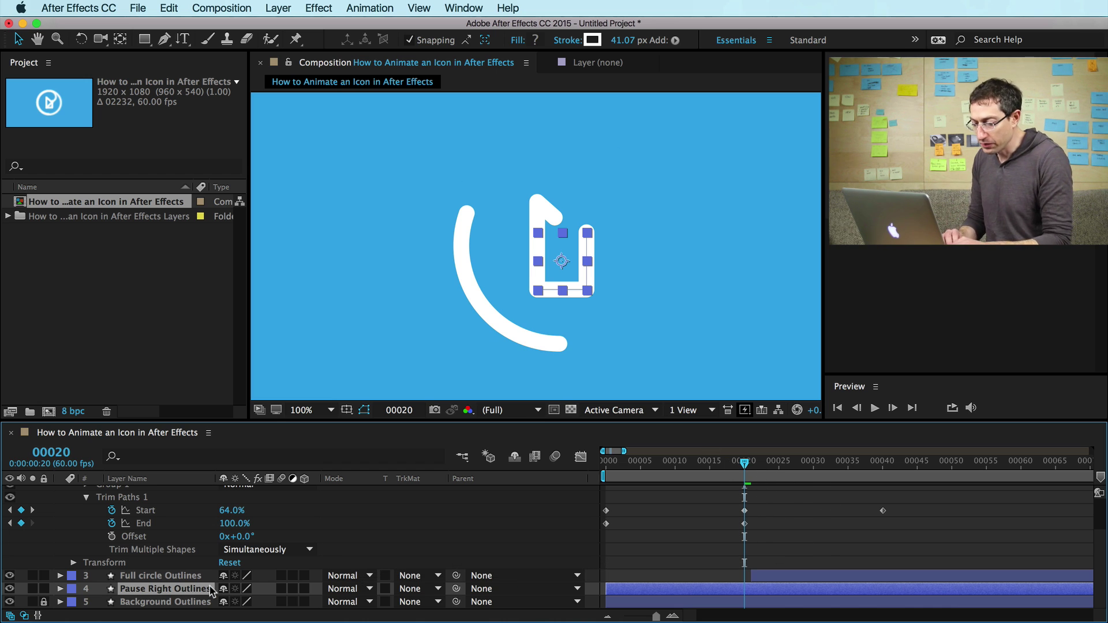
{"action": "left_click", "coordinate": [60, 588]}
{"action": "left_click", "coordinate": [310, 588]}
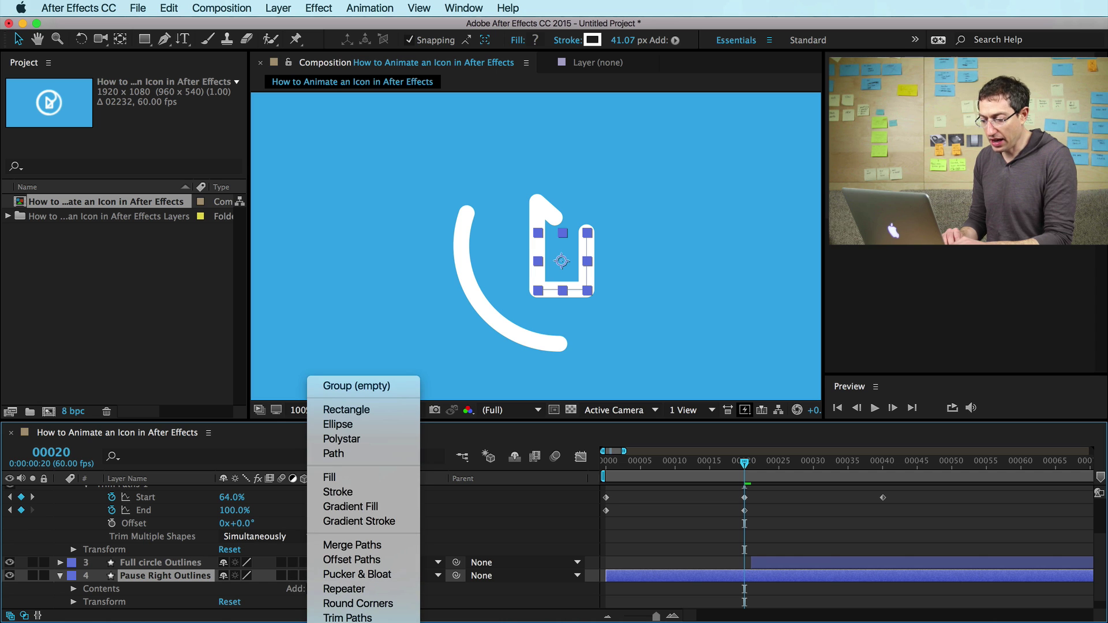
{"action": "left_click", "coordinate": [330, 617]}
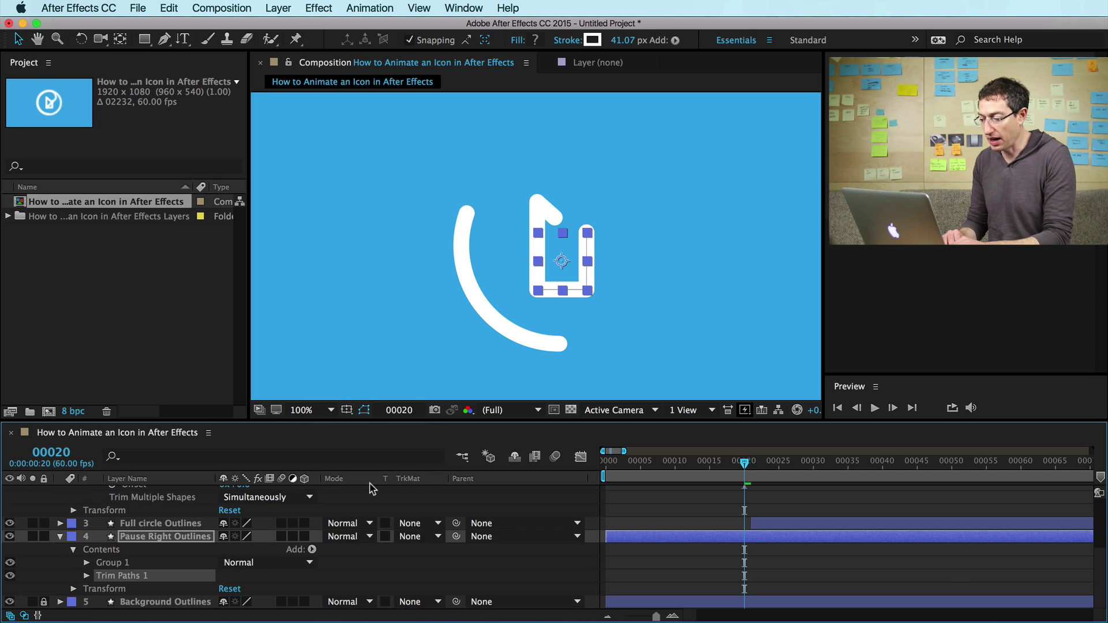
{"action": "left_click", "coordinate": [86, 563]}
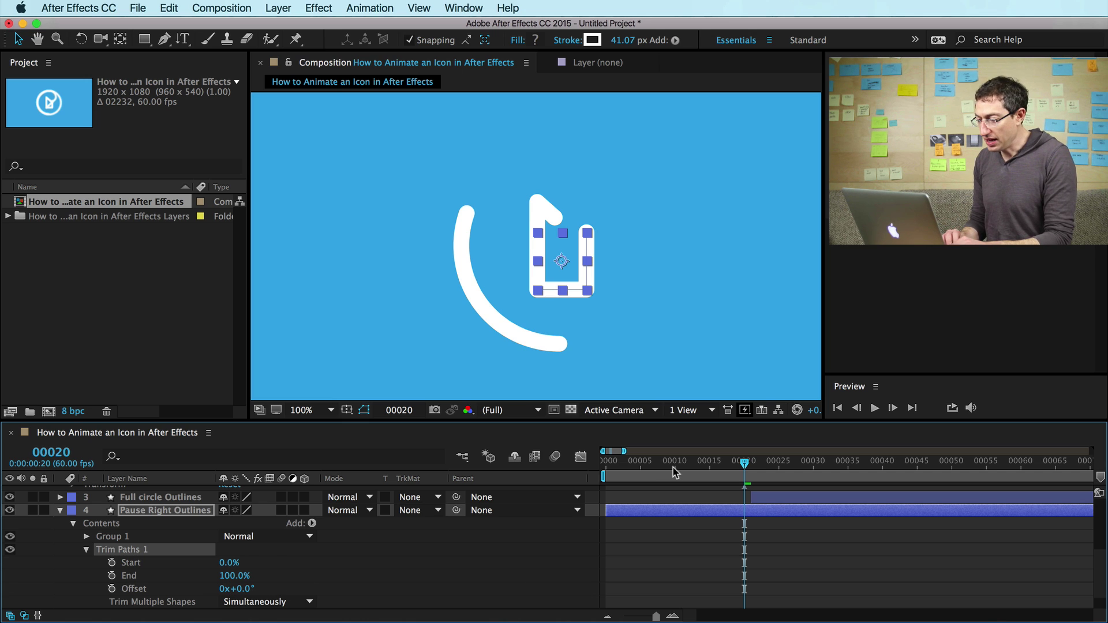
At frame 0, reverse the bar's path direction and keyframe trim Start and End at 0%.
{"action": "left_click_drag", "start_coordinate": [673, 462], "coordinate": [569, 459]}
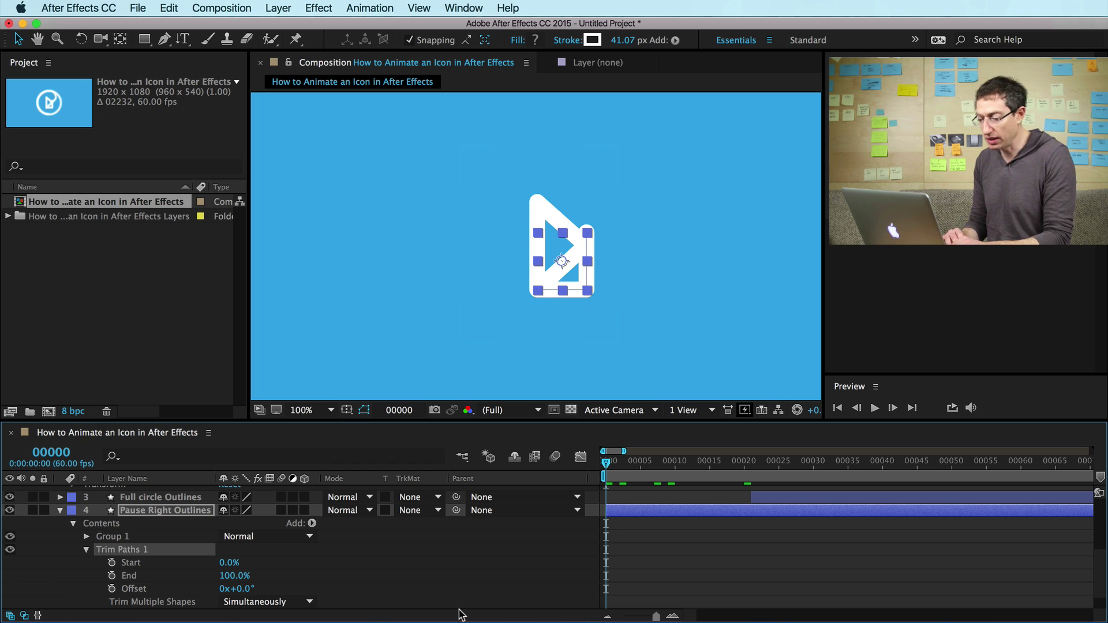
{"action": "left_click_drag", "start_coordinate": [235, 575], "coordinate": [199, 572]}
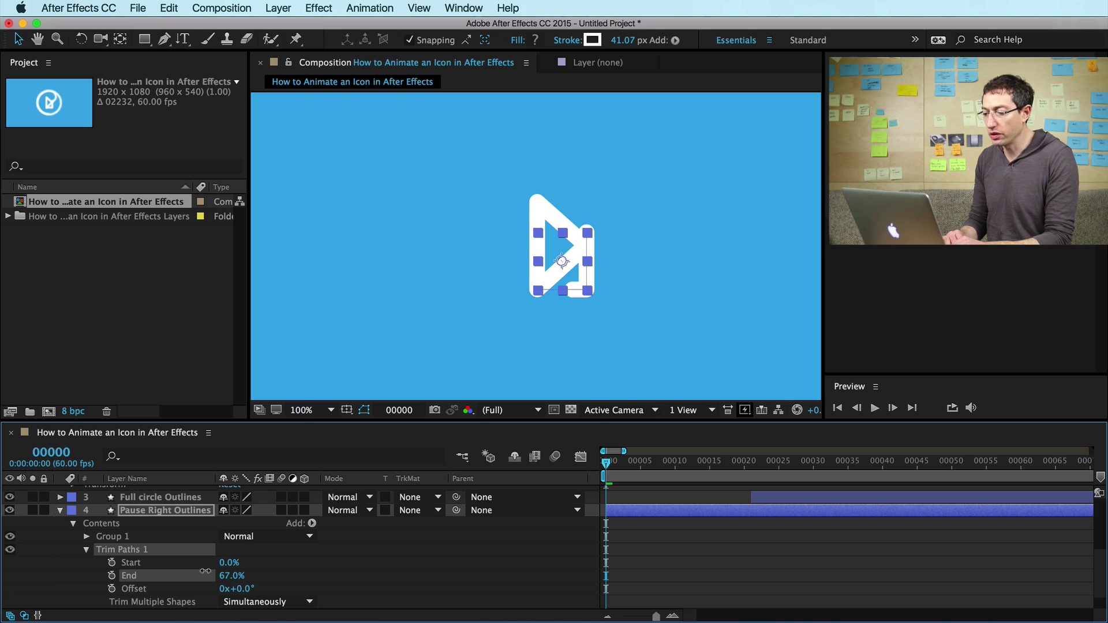
{"action": "left_click", "coordinate": [86, 537]}
{"action": "left_click", "coordinate": [239, 549]}
{"action": "left_click", "coordinate": [234, 553]}
{"action": "left_click", "coordinate": [234, 553]}
{"action": "left_click", "coordinate": [86, 538]}
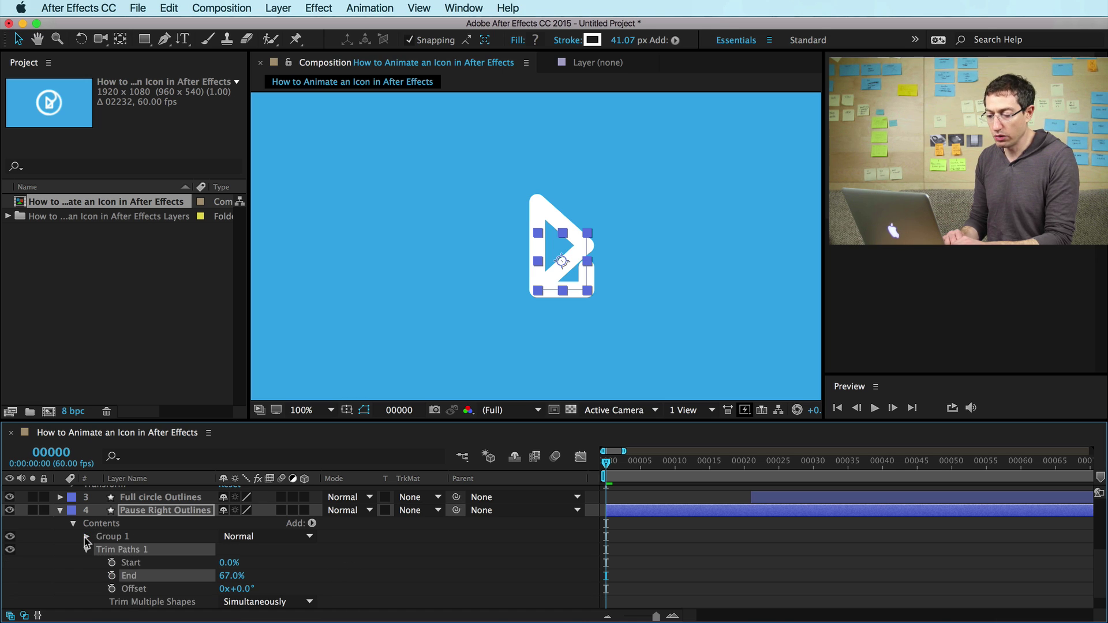
{"action": "left_click_drag", "start_coordinate": [230, 575], "coordinate": [146, 562]}
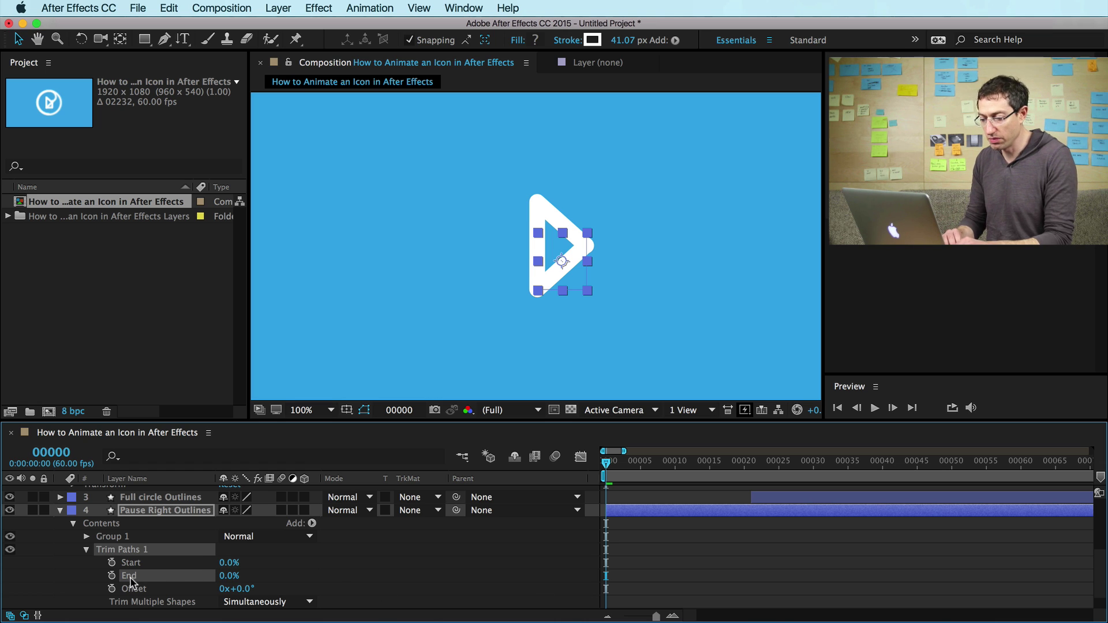
{"action": "left_click", "coordinate": [112, 575]}
{"action": "left_click", "coordinate": [112, 563]}
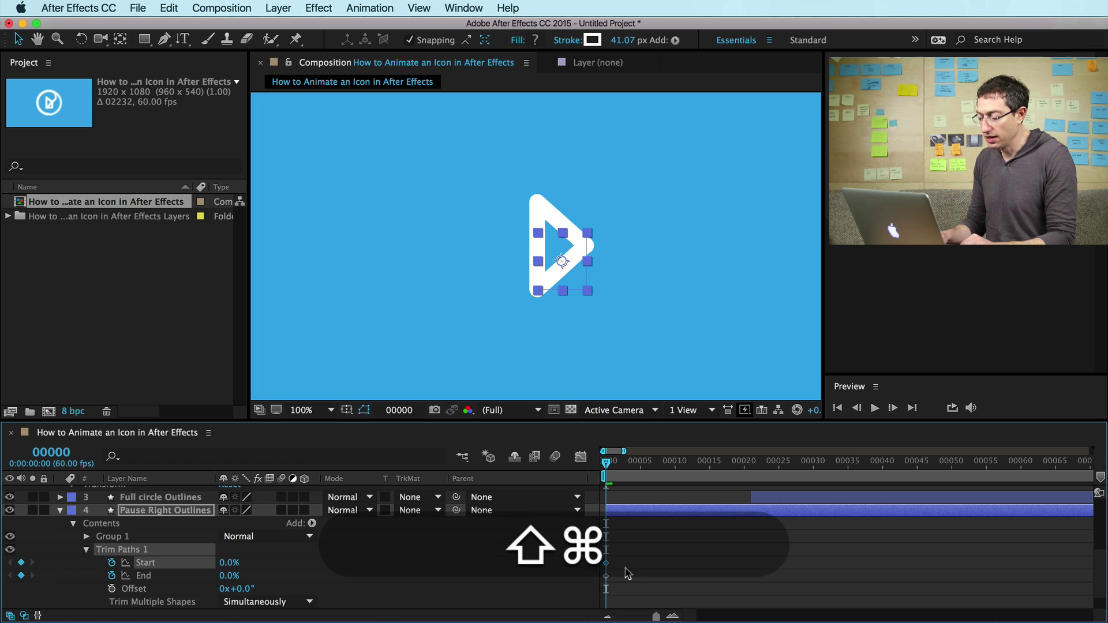
Key the Pause Right trim at frame 40 to End 100% and Start 46.8%, then preview.
{"action": "key", "text": "shift+super+Right"}
{"action": "key", "text": "shift+super+Right"}
{"action": "key", "text": "shift+super+Right"}
{"action": "key", "text": "shift+super+Right"}
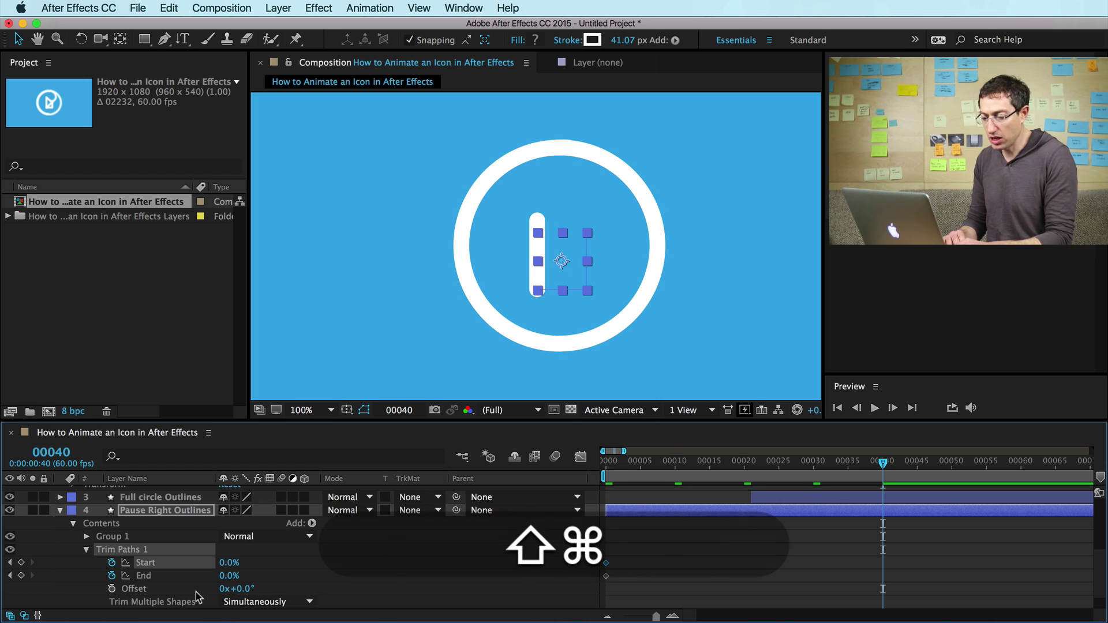
{"action": "left_click_drag", "start_coordinate": [224, 573], "coordinate": [359, 570]}
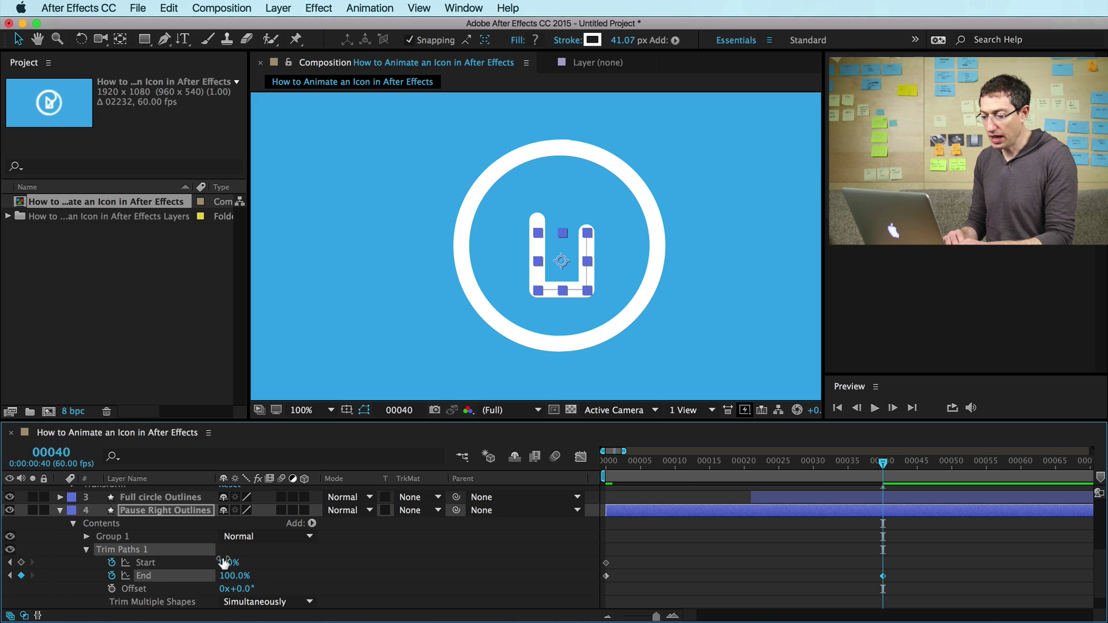
{"action": "left_click_drag", "start_coordinate": [223, 560], "coordinate": [263, 563]}
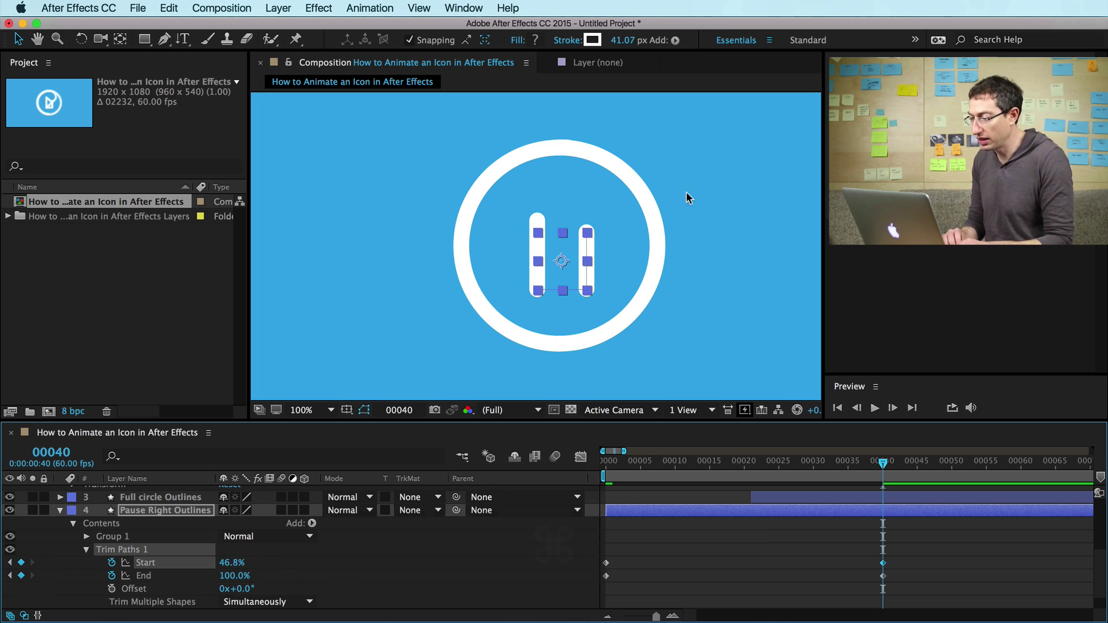
{"action": "left_click_drag", "start_coordinate": [860, 467], "coordinate": [887, 488]}
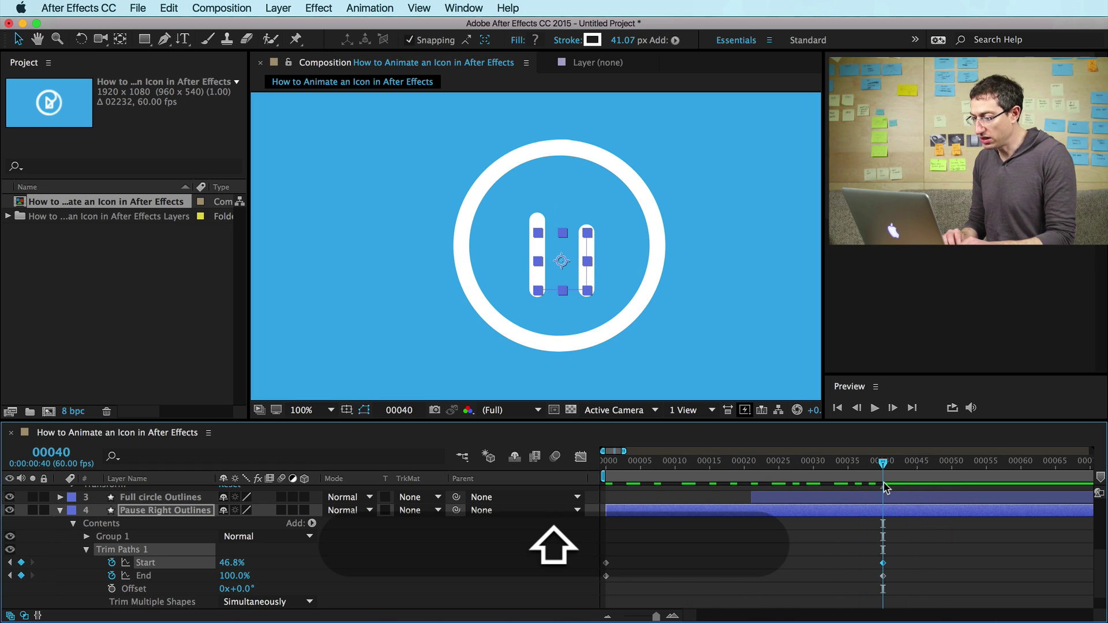
{"action": "key", "text": "shift+super+h"}
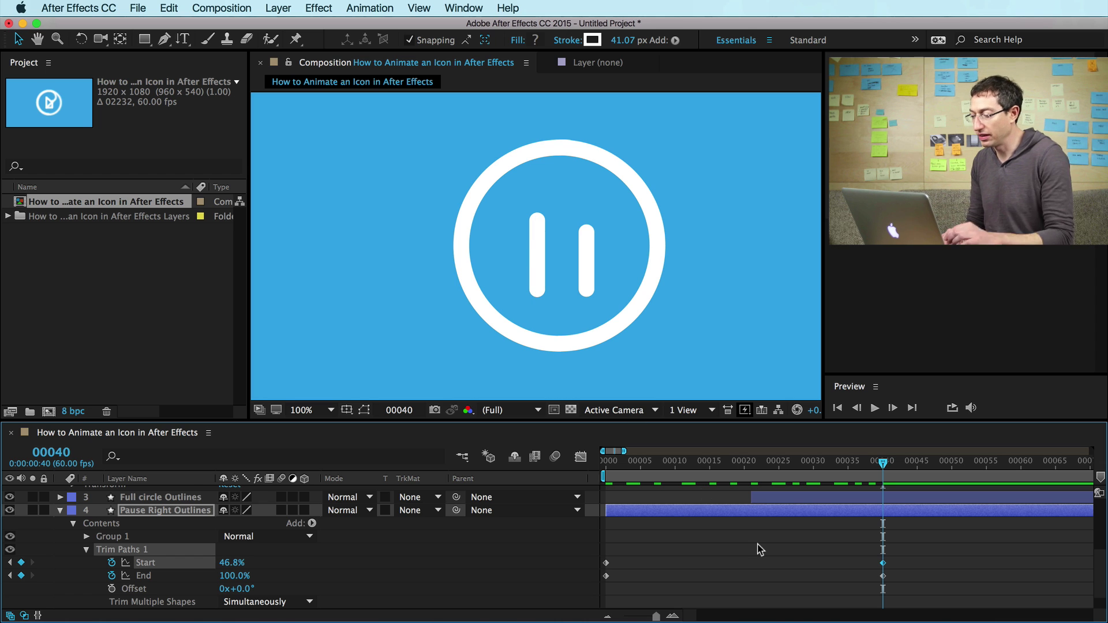
{"action": "scroll", "coordinate": [758, 549], "scroll_direction": "up", "scroll_amount": 5}
Show rulers and guides, then place a horizontal guide through the icon's centre.
{"action": "key", "text": "super"}
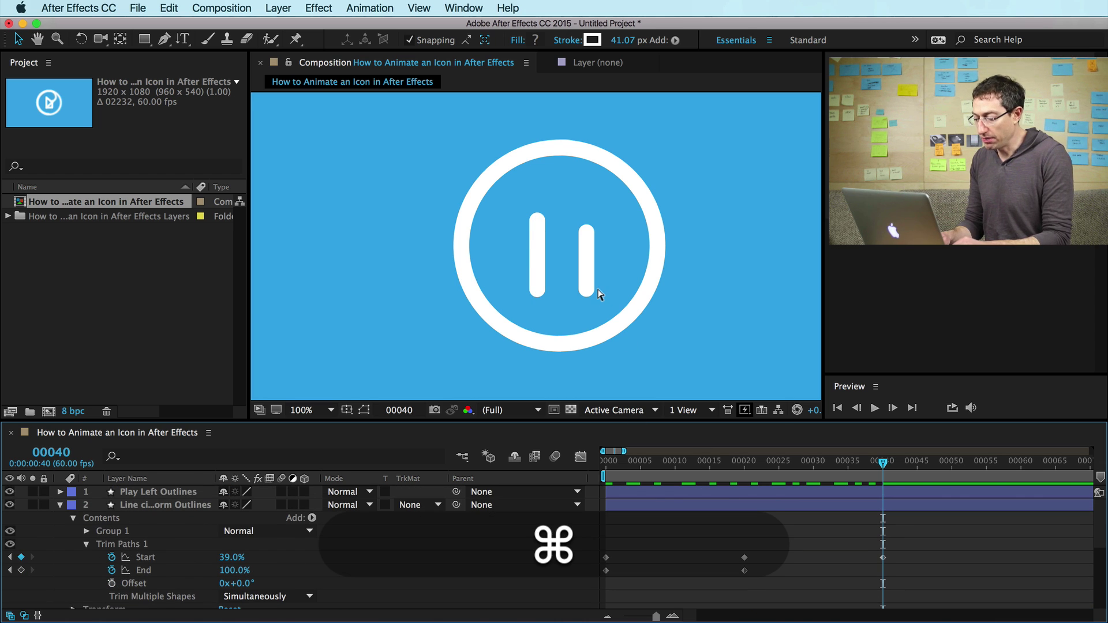
{"action": "key", "text": "super+r"}
{"action": "key", "text": "super+semicolon"}
{"action": "left_click_drag", "start_coordinate": [632, 97], "coordinate": [636, 227]}
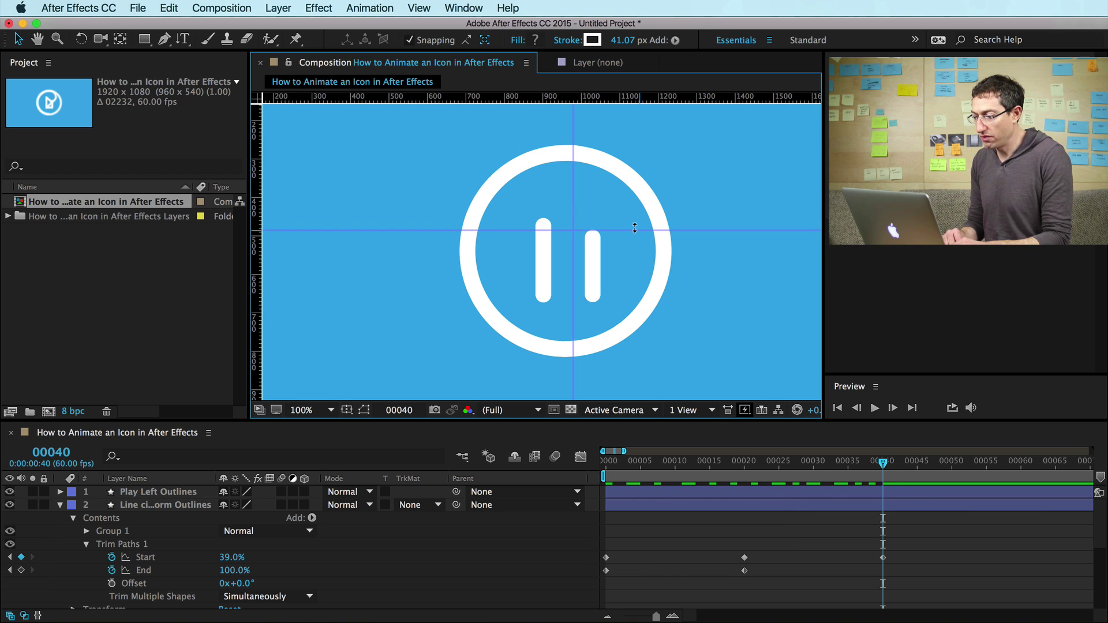
Lower the Play Left Outlines Trim Paths End to 37.5% at frame 40.
{"action": "left_click", "coordinate": [137, 493]}
{"action": "key", "text": "u"}
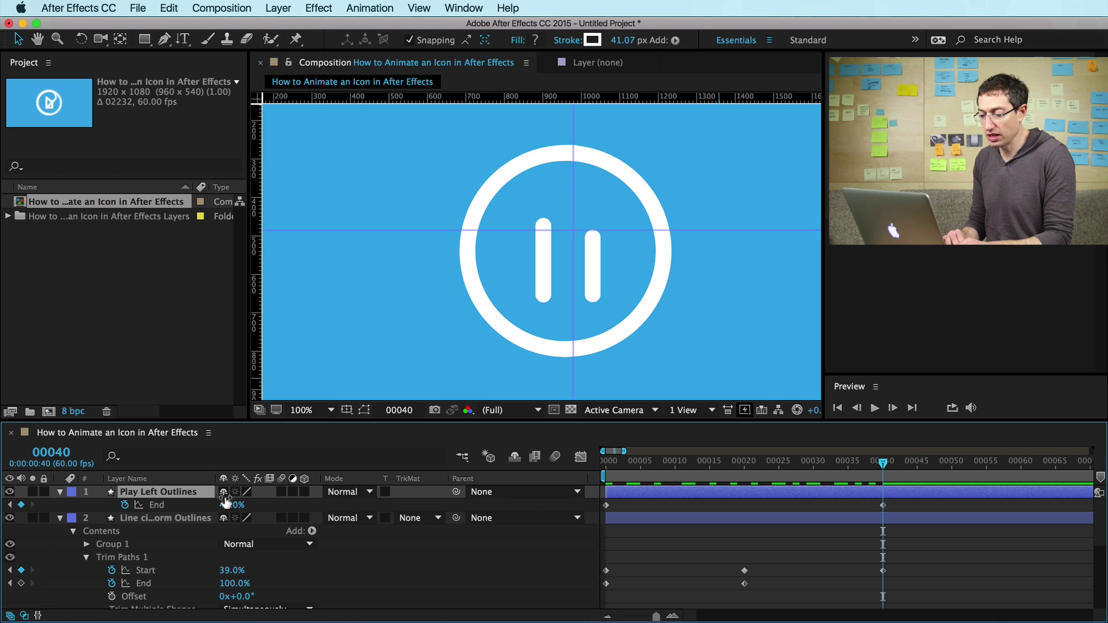
{"action": "left_click_drag", "start_coordinate": [229, 507], "coordinate": [167, 501]}
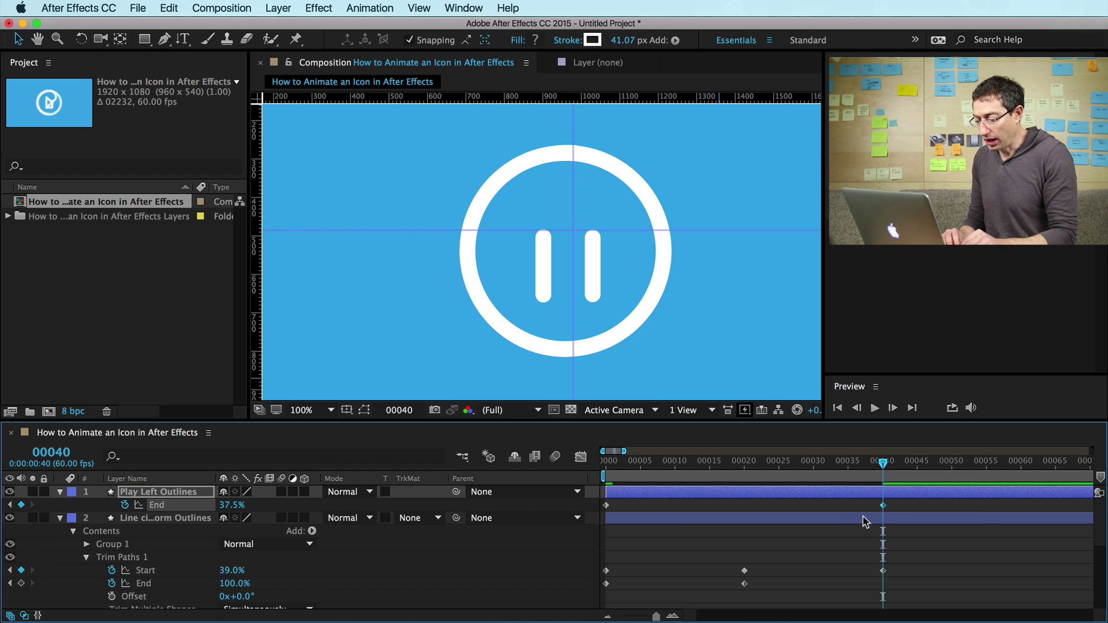
{"action": "key", "text": "super+a"}
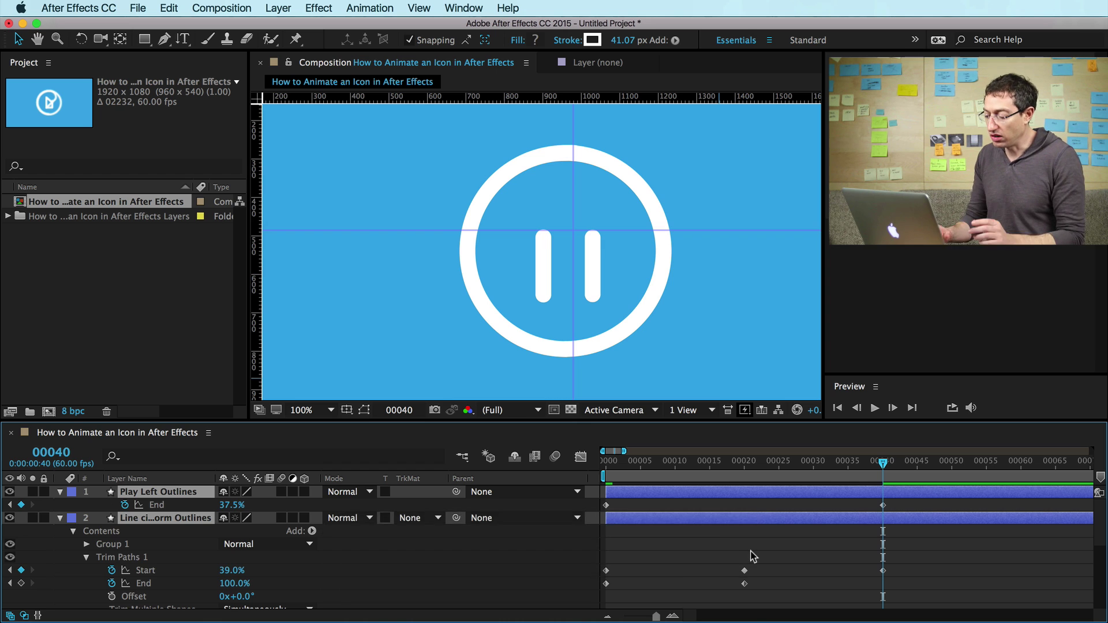
Collapse the layer properties, deselect everything, hide guides and rulers, and pan the view.
{"action": "key", "text": "u"}
{"action": "left_click", "coordinate": [788, 569]}
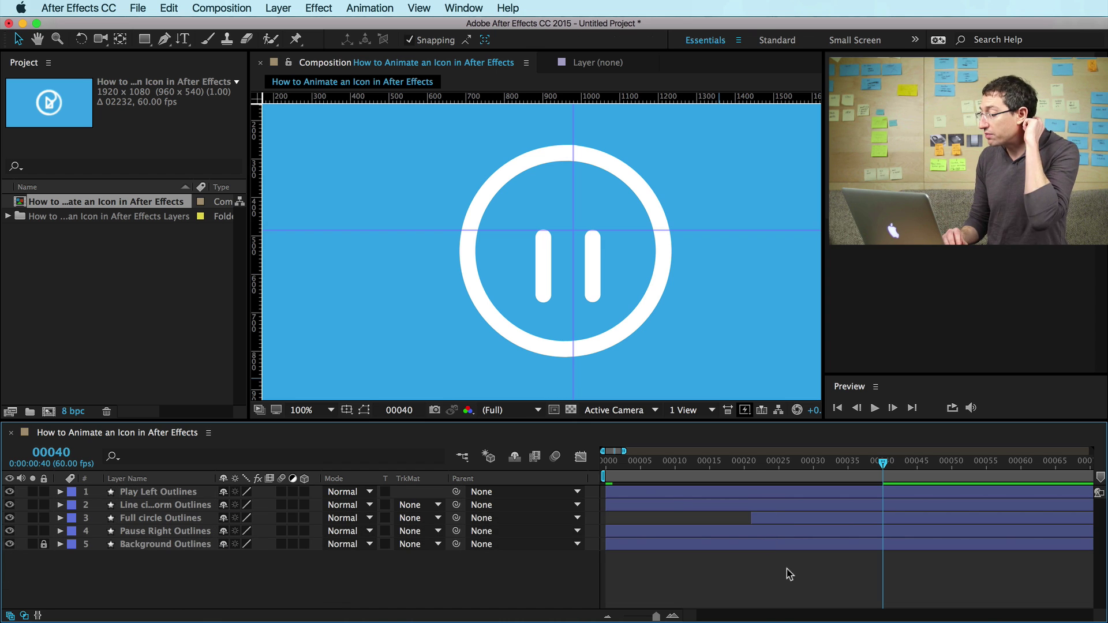
{"action": "key", "text": "super+semicolon"}
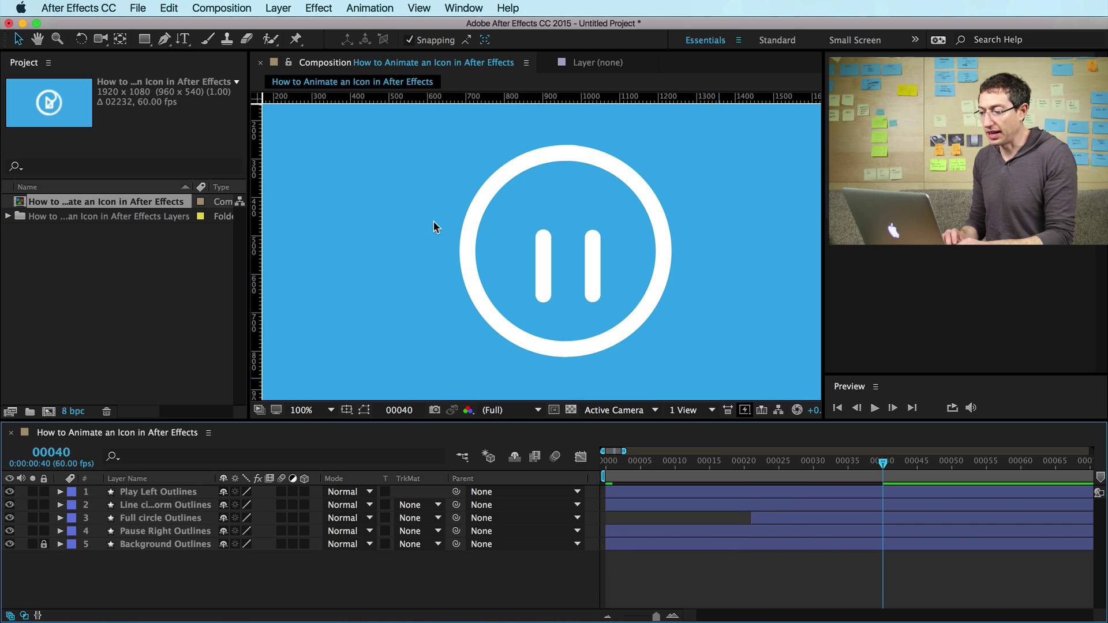
{"action": "key", "text": "super+r"}
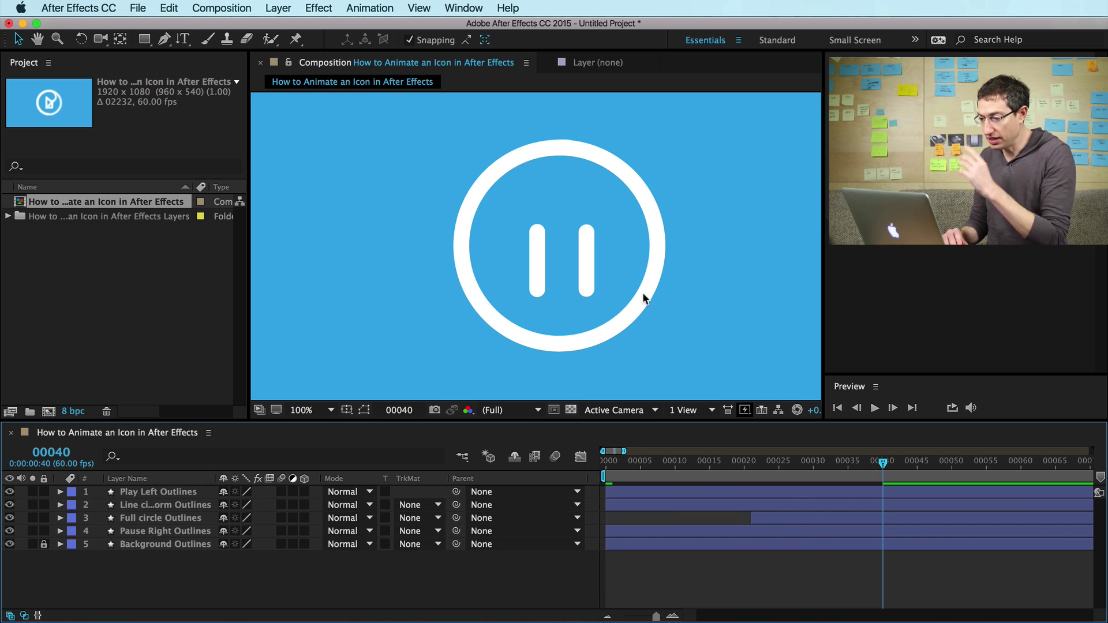
{"action": "key", "text": "space"}
{"action": "left_click_drag", "start_coordinate": [527, 224], "coordinate": [506, 215]}
{"action": "key", "text": "space"}
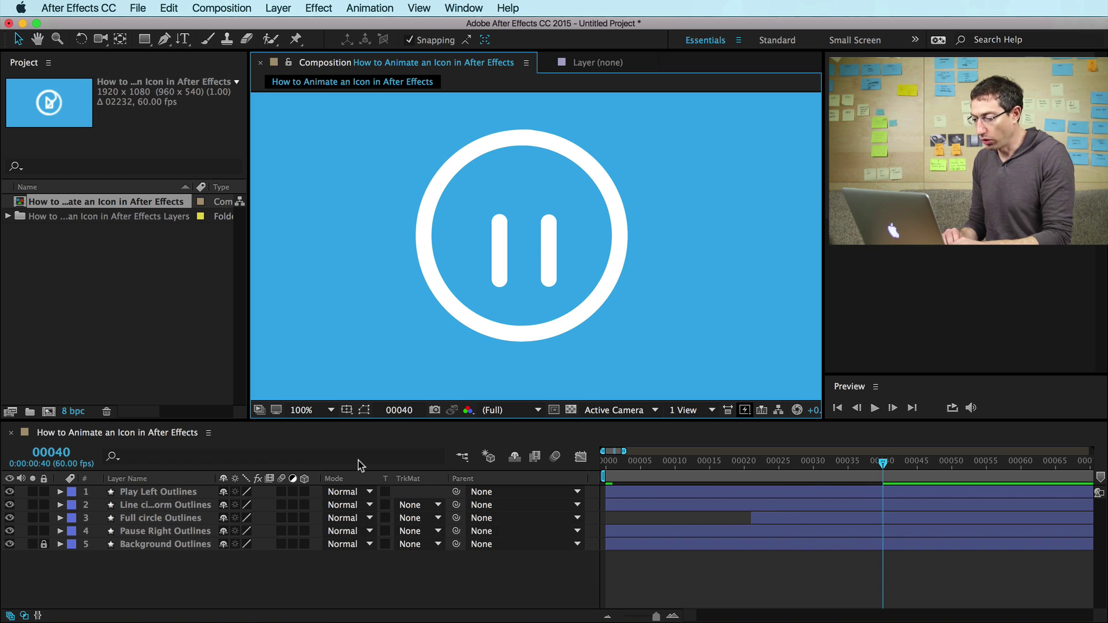
Add Position keyframes to Play Left Outlines and layer 2 at frame 40 and around frame 19.
{"action": "left_click", "coordinate": [182, 493]}
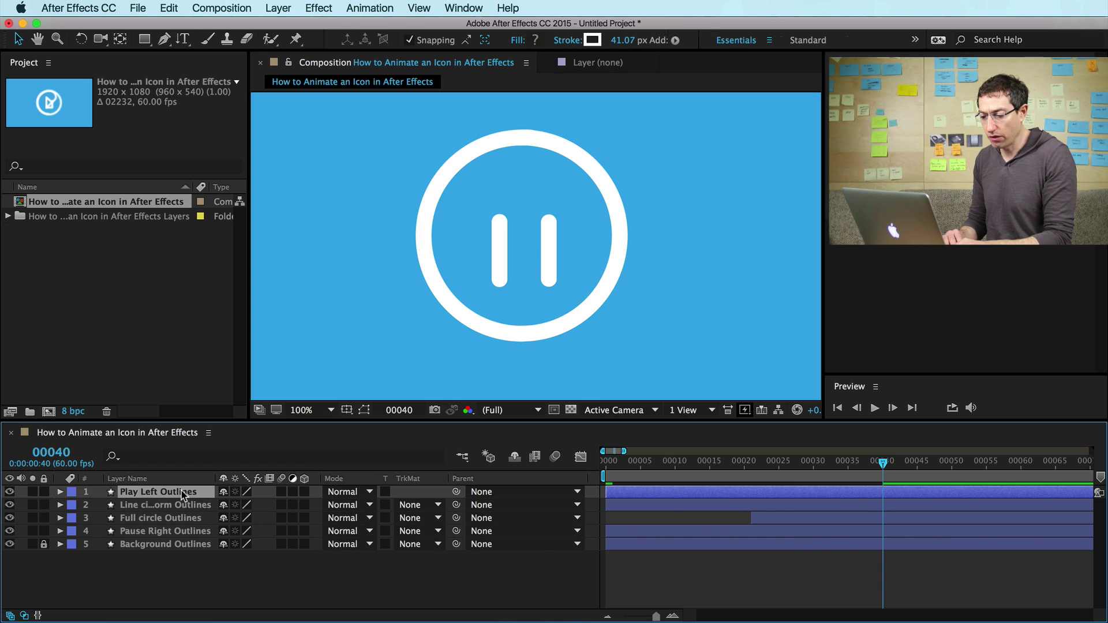
{"action": "left_click", "coordinate": [171, 507], "text": "shift"}
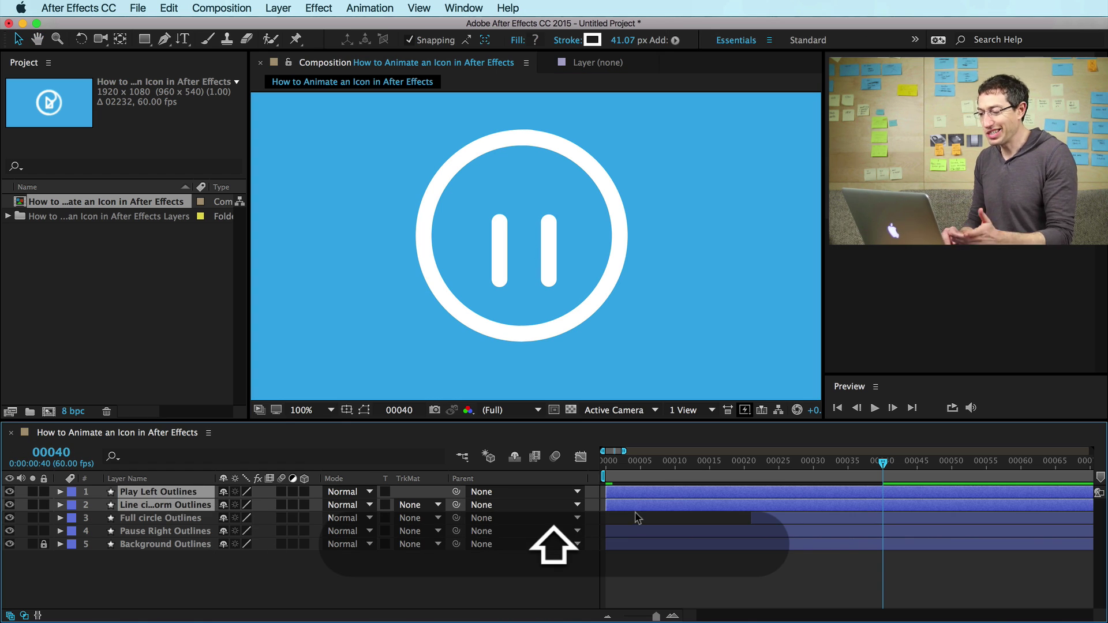
{"action": "key", "text": "alt+p"}
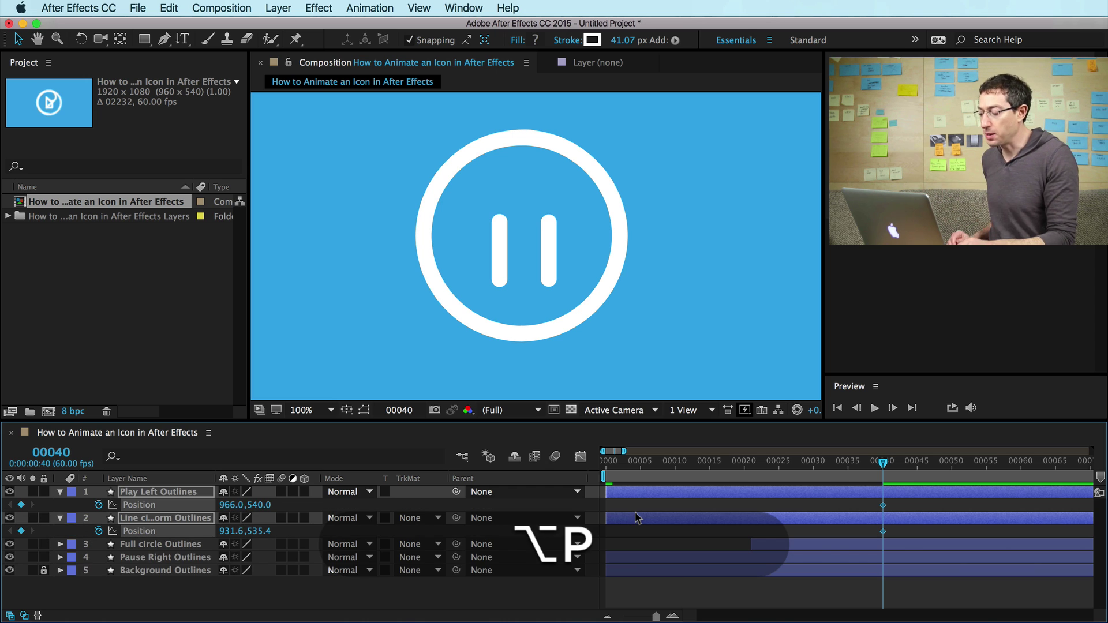
{"action": "key", "text": "shift"}
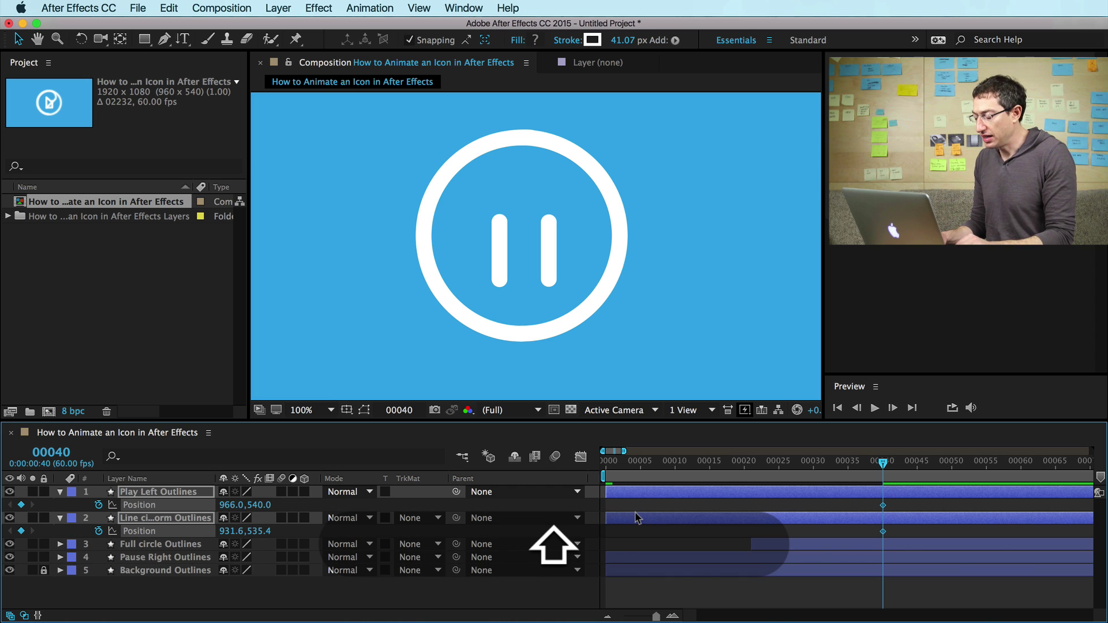
{"action": "key", "text": "shift+super+Left"}
{"action": "key", "text": "shift+super+Left"}
{"action": "key", "text": "shift+super+Left"}
{"action": "key", "text": "shift+super+Left"}
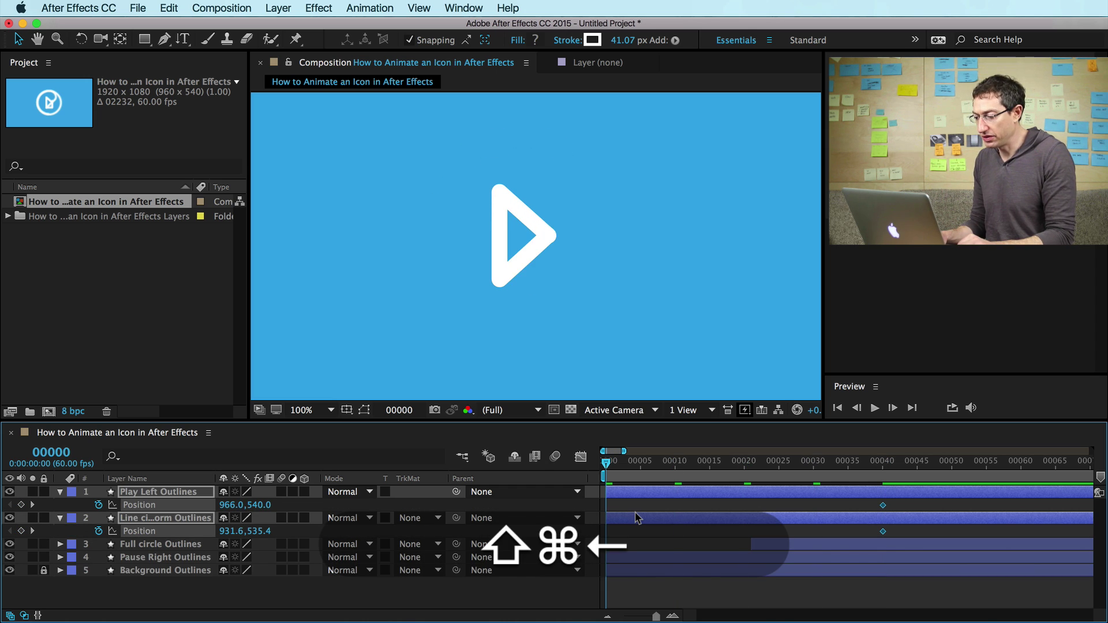
{"action": "key", "text": "alt+shift+p"}
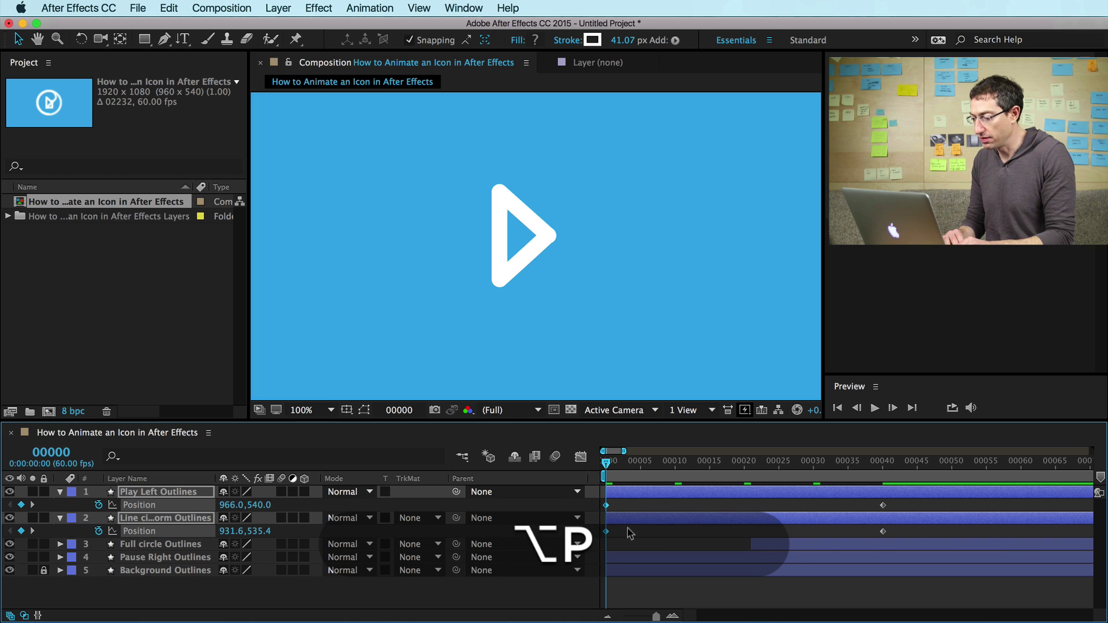
{"action": "left_click_drag", "start_coordinate": [606, 534], "coordinate": [737, 527]}
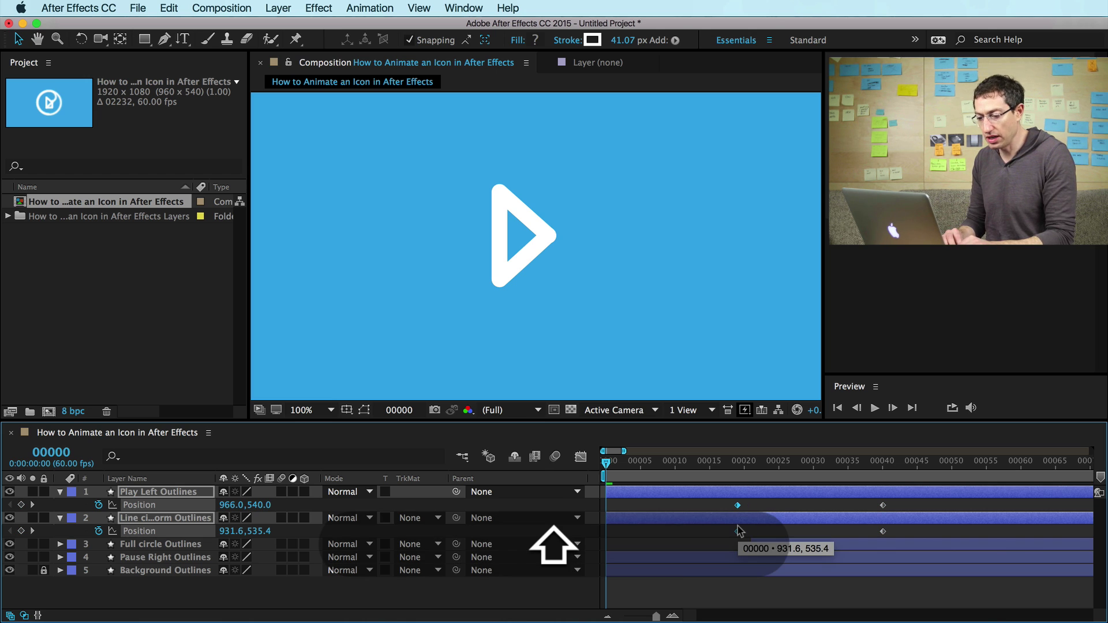
{"action": "left_click", "coordinate": [739, 531], "text": "shift"}
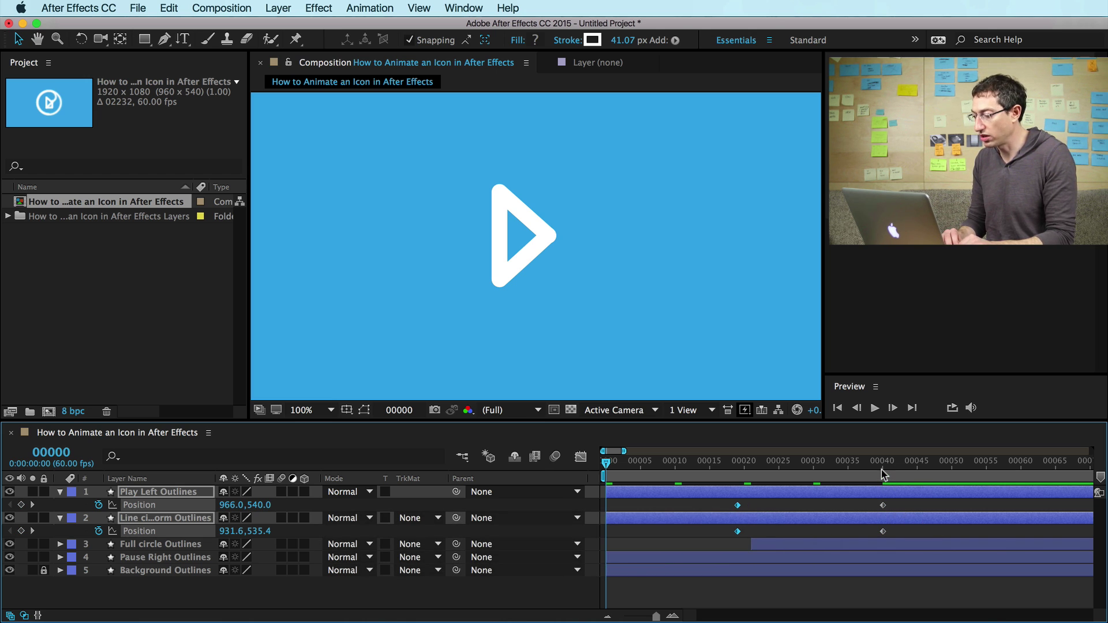
At frame 40, show layer handles and test nudging both layers up and back down 20 px.
{"action": "left_click_drag", "start_coordinate": [882, 469], "coordinate": [883, 465]}
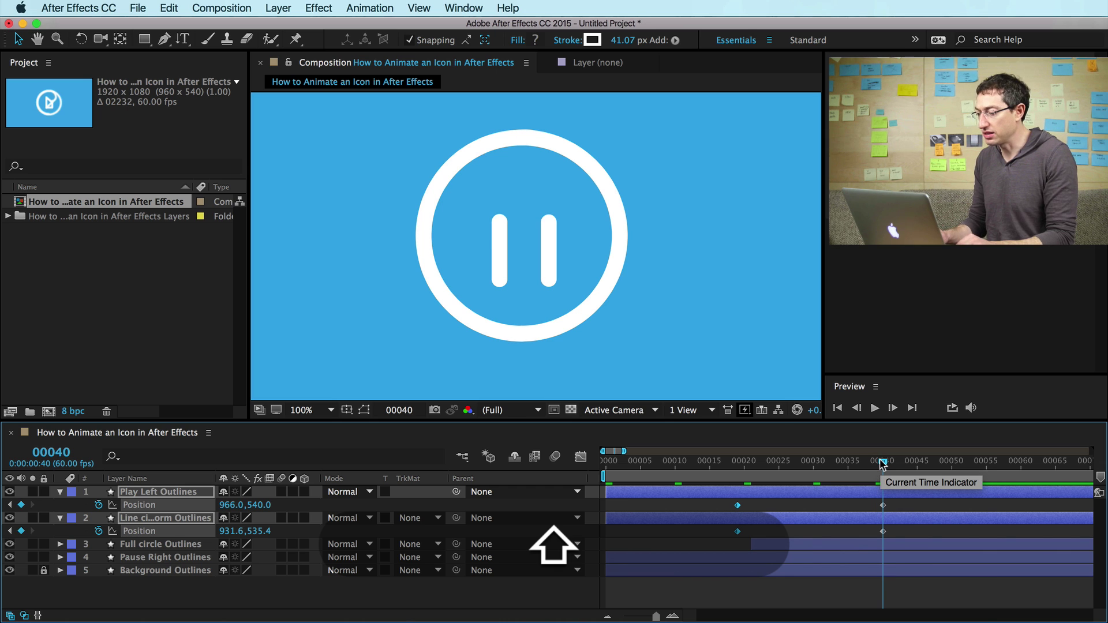
{"action": "key", "text": "shift+super+h"}
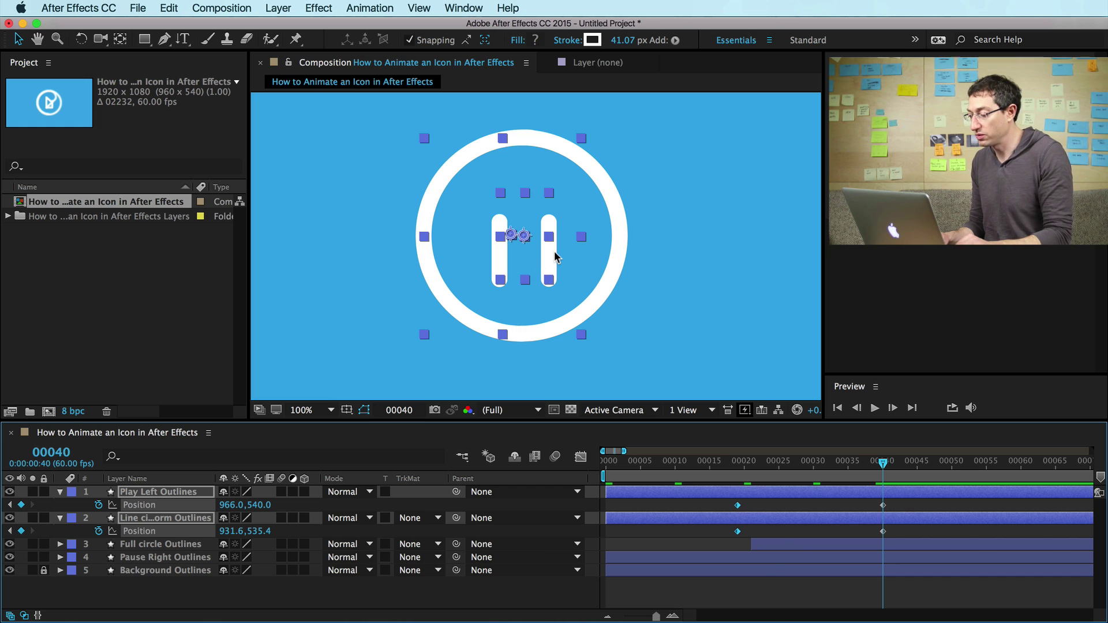
{"action": "key", "text": "shift"}
{"action": "key", "text": "shift+Up"}
{"action": "key", "text": "shift+Up"}
{"action": "key", "text": "shift+Down"}
{"action": "key", "text": "shift+Down"}
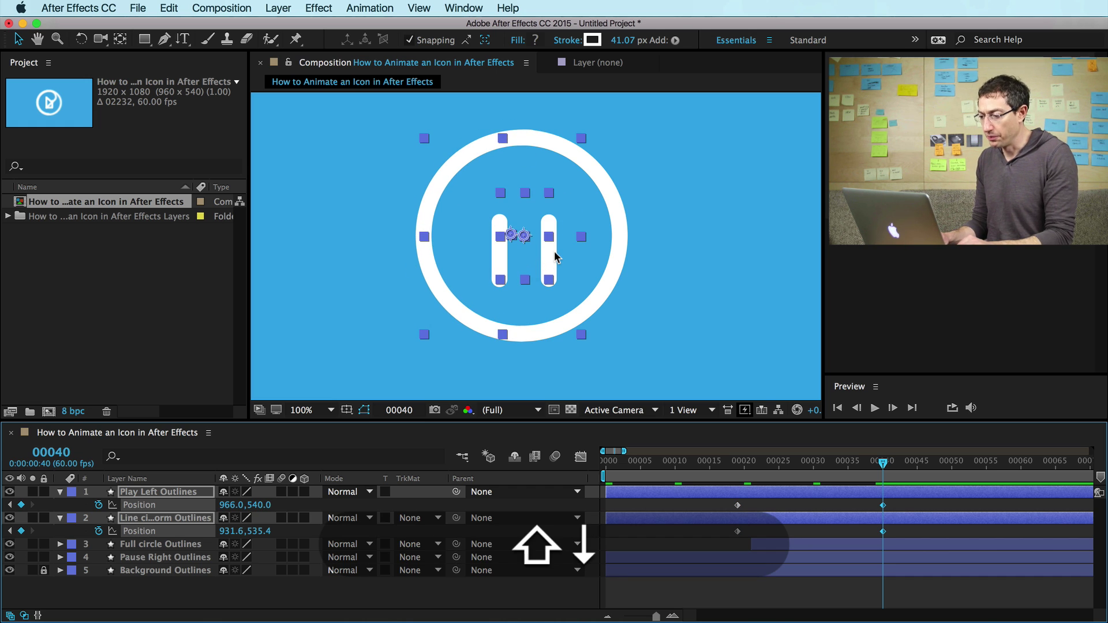
Undo the previous Position keyframe changes back to the unanimated state.
{"action": "key", "text": "shift+super+a"}
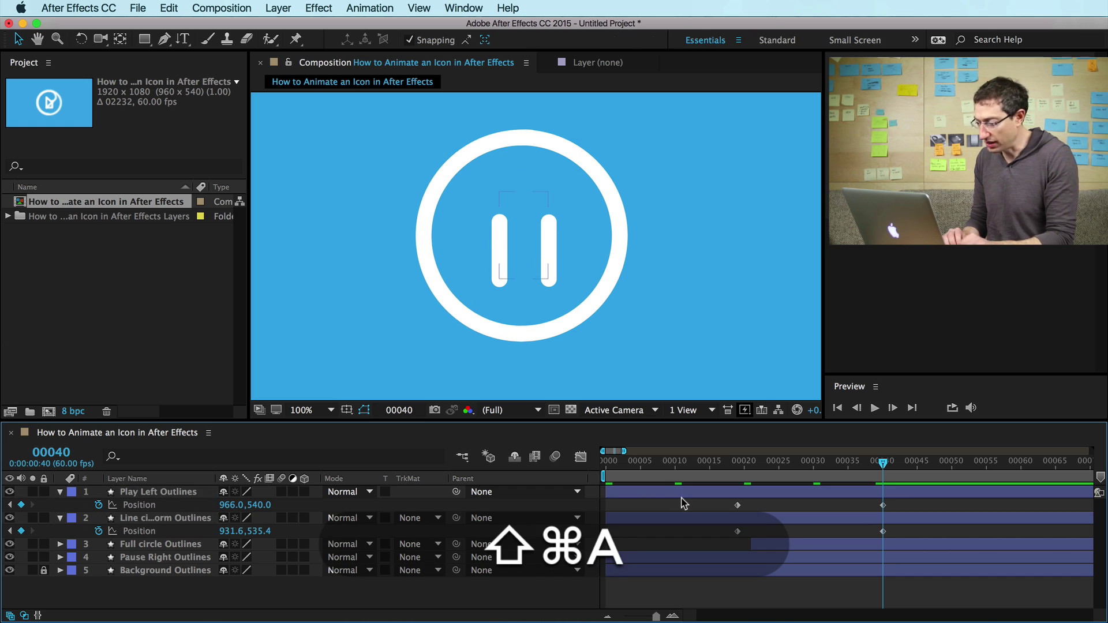
{"action": "key", "text": "super+z"}
{"action": "key", "text": "super+z"}
{"action": "key", "text": "super+z"}
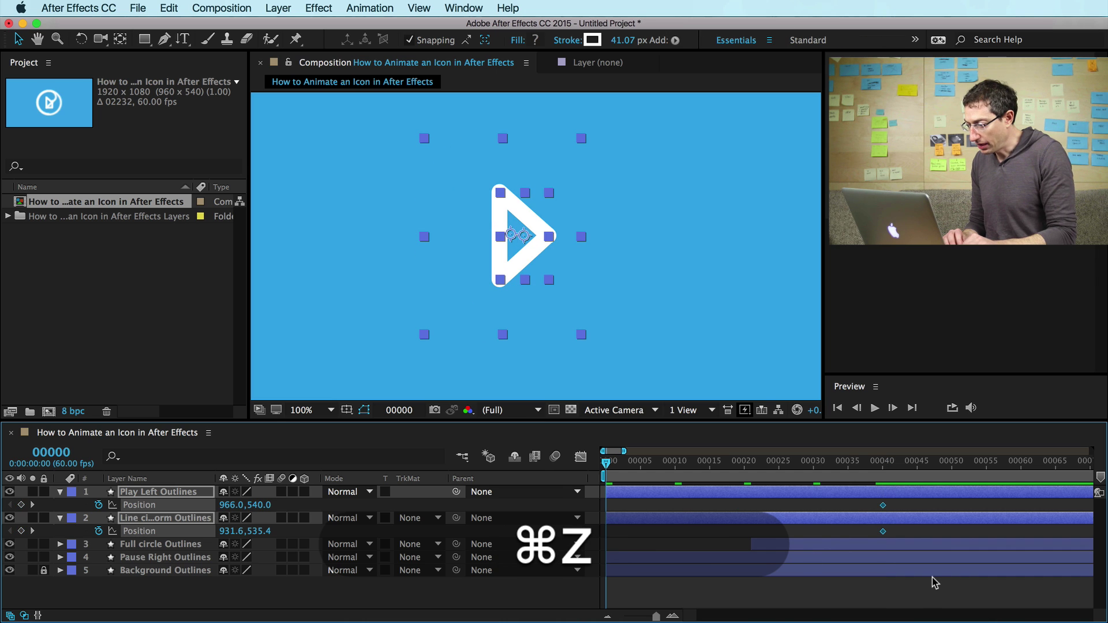
{"action": "key", "text": "super+z"}
{"action": "key", "text": "super+z"}
{"action": "key", "text": "shift+super+a"}
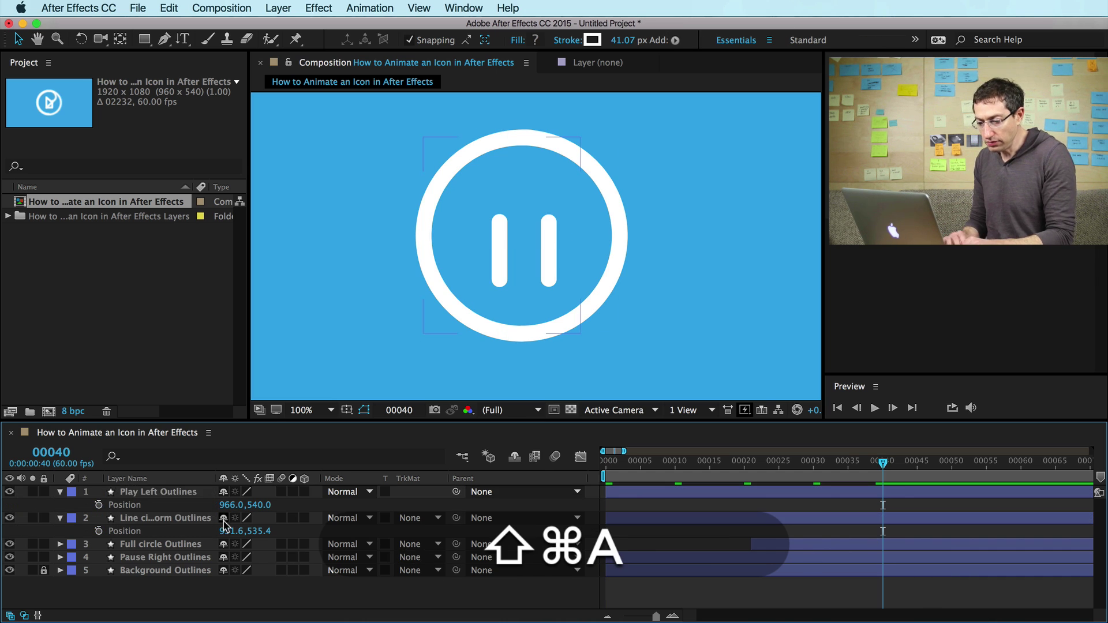
Add Position keyframes at frames 40 and 20 to Play Left Outlines and Pause Right Outlines.
{"action": "left_click", "coordinate": [150, 496]}
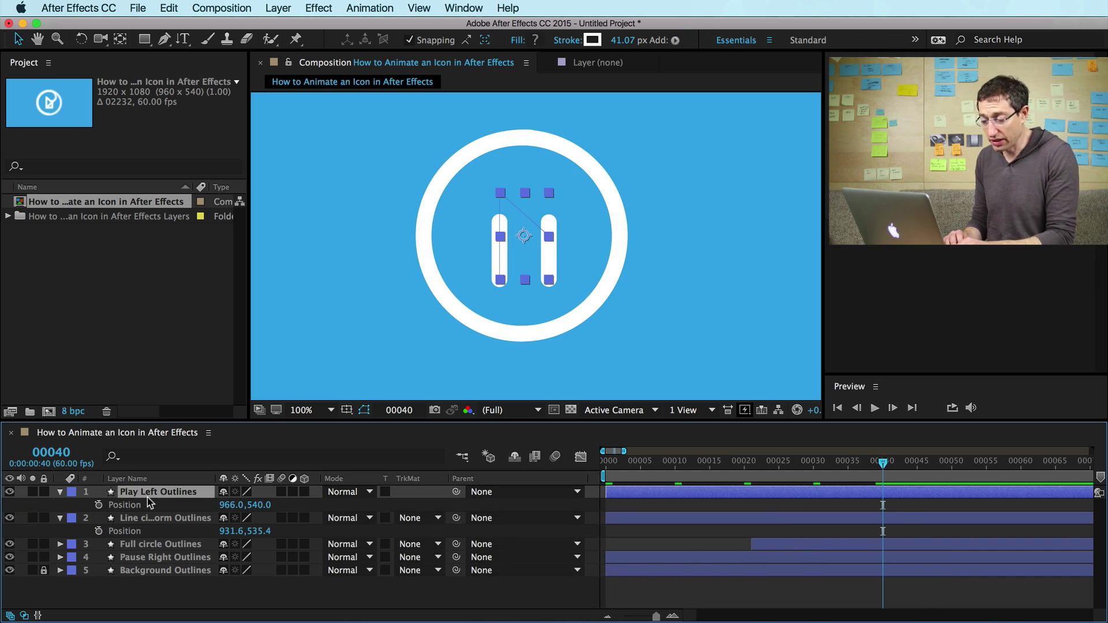
{"action": "left_click", "coordinate": [164, 559], "text": "super"}
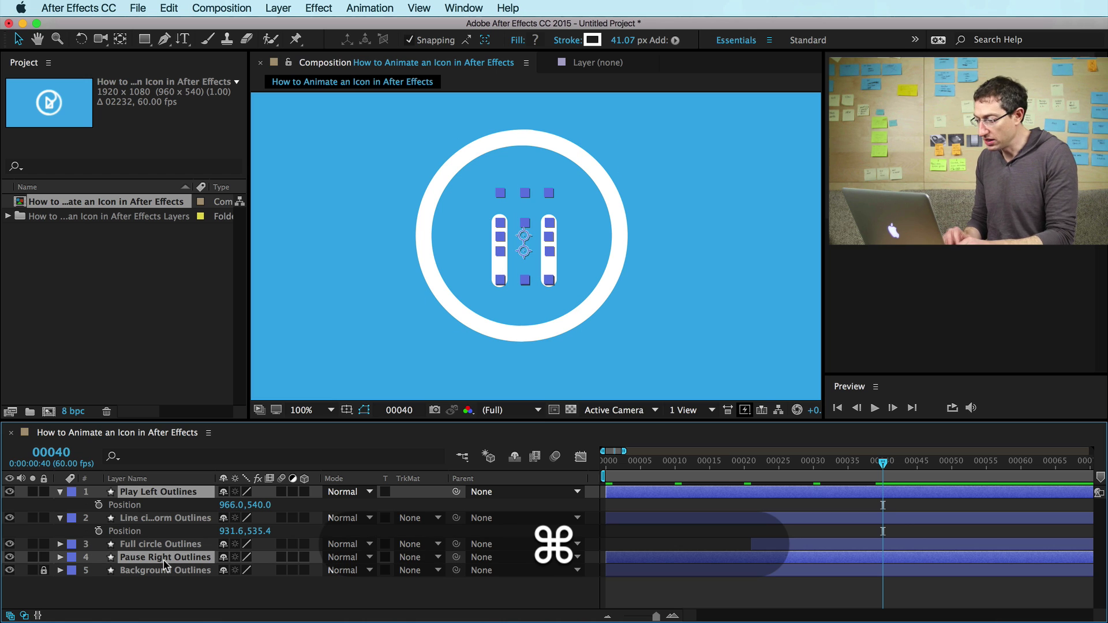
{"action": "key", "text": "alt+p"}
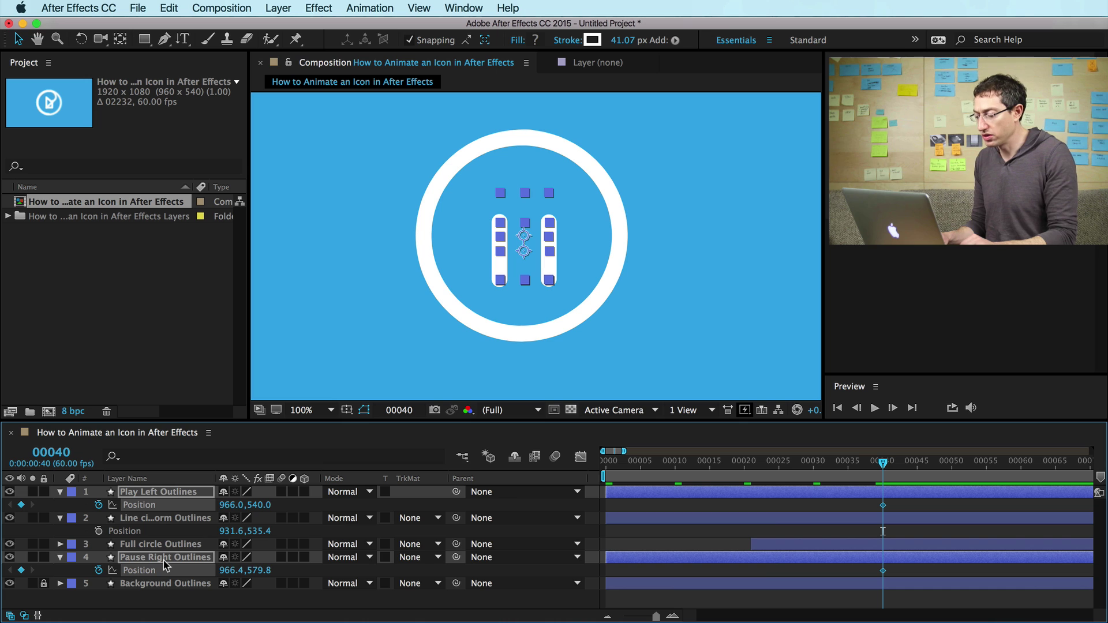
{"action": "key", "text": "shift+super+Left"}
{"action": "key", "text": "shift+super+Left"}
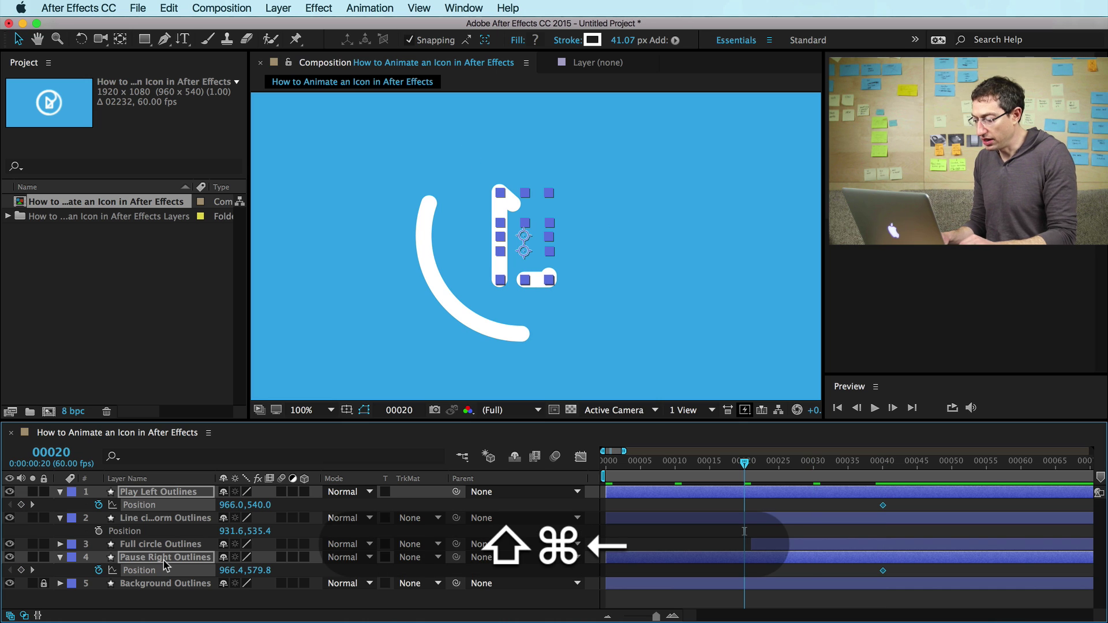
{"action": "key", "text": "alt+p"}
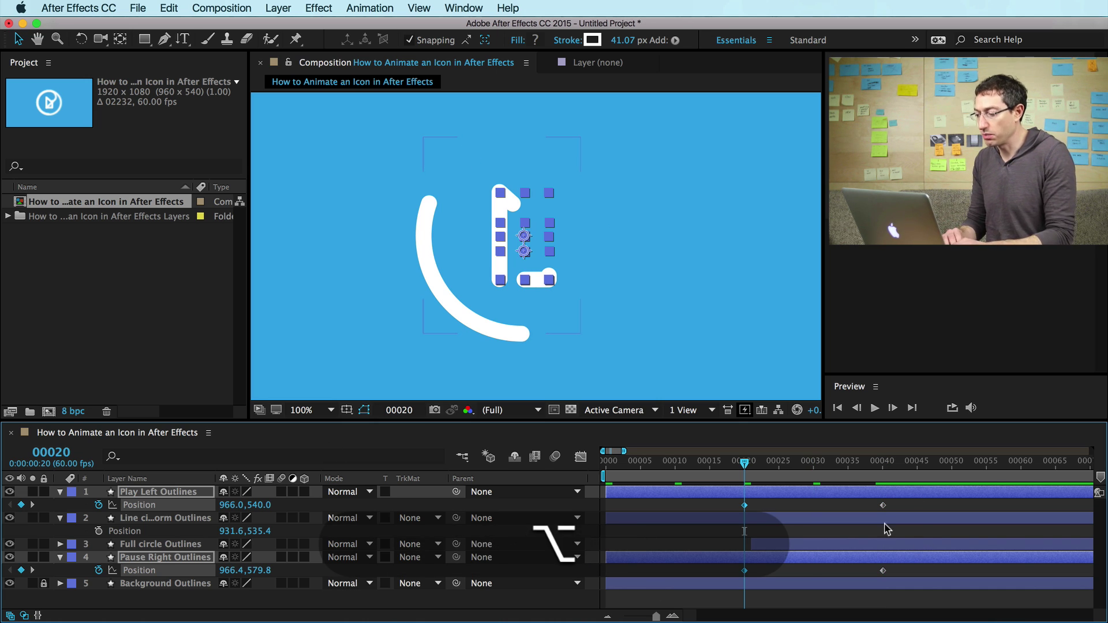
At frame 40 raise both bars (Play Left 966.0,502.0, Pause Right 966.4,541.8) and scrub to review.
{"action": "key", "text": "k"}
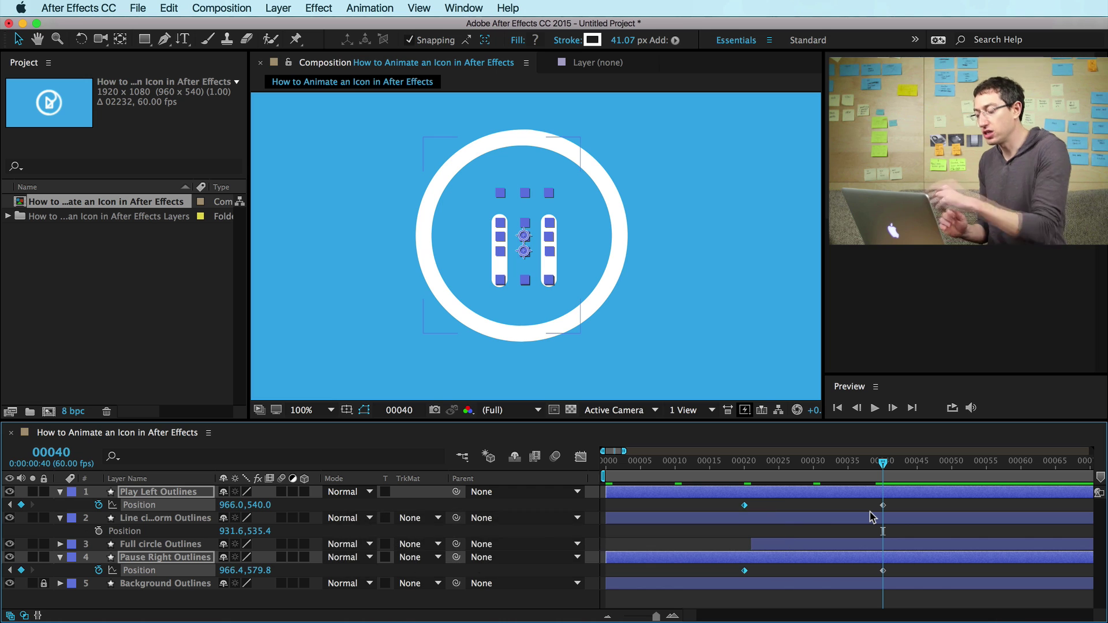
{"action": "key", "text": "shift+Up"}
{"action": "key", "text": "shift+Up"}
{"action": "key", "text": "Up"}
{"action": "key", "text": "Up"}
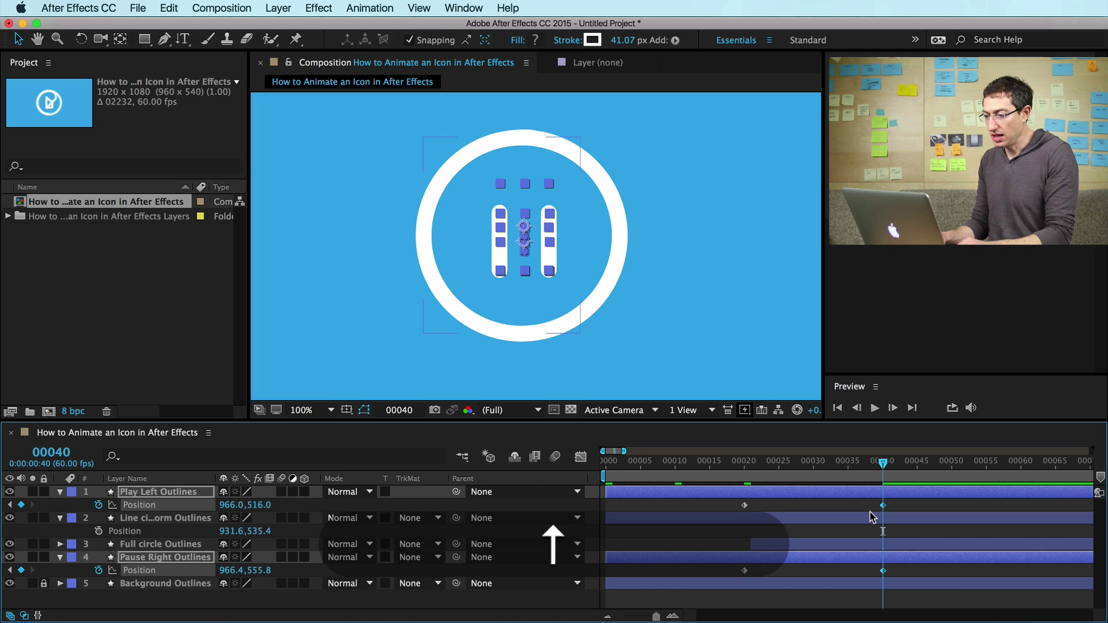
{"action": "key", "text": "shift+super+h"}
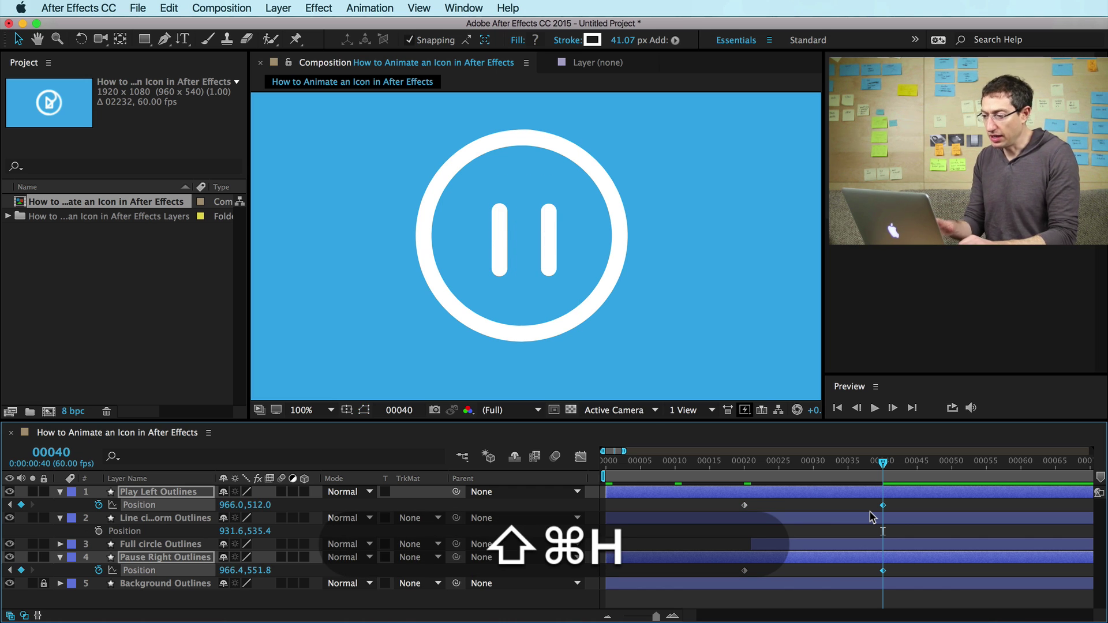
{"action": "key", "text": "Up"}
{"action": "key", "text": "Up"}
{"action": "key", "text": "Up"}
{"action": "key", "text": "Up"}
{"action": "key", "text": "Up"}
{"action": "key", "text": "Up"}
{"action": "key", "text": "comma"}
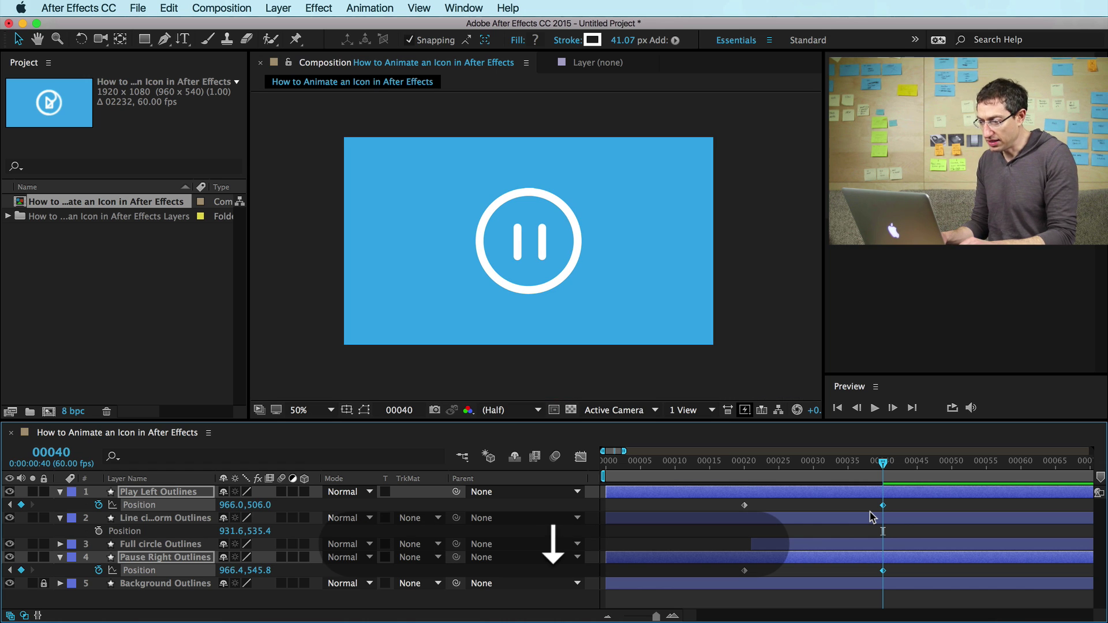
{"action": "key", "text": "Up"}
{"action": "key", "text": "Up"}
{"action": "key", "text": "period"}
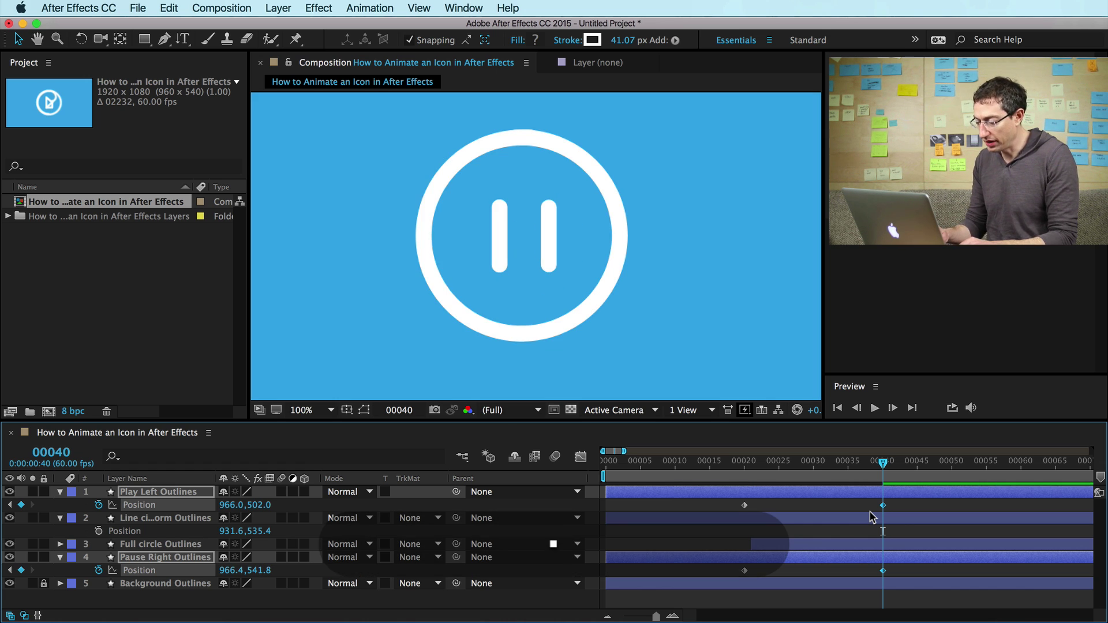
{"action": "left_click", "coordinate": [800, 465]}
{"action": "left_click_drag", "start_coordinate": [800, 465], "coordinate": [958, 501]}
End the work area at frame 51, then play and stop a preview of the animation.
{"action": "key", "text": "n"}
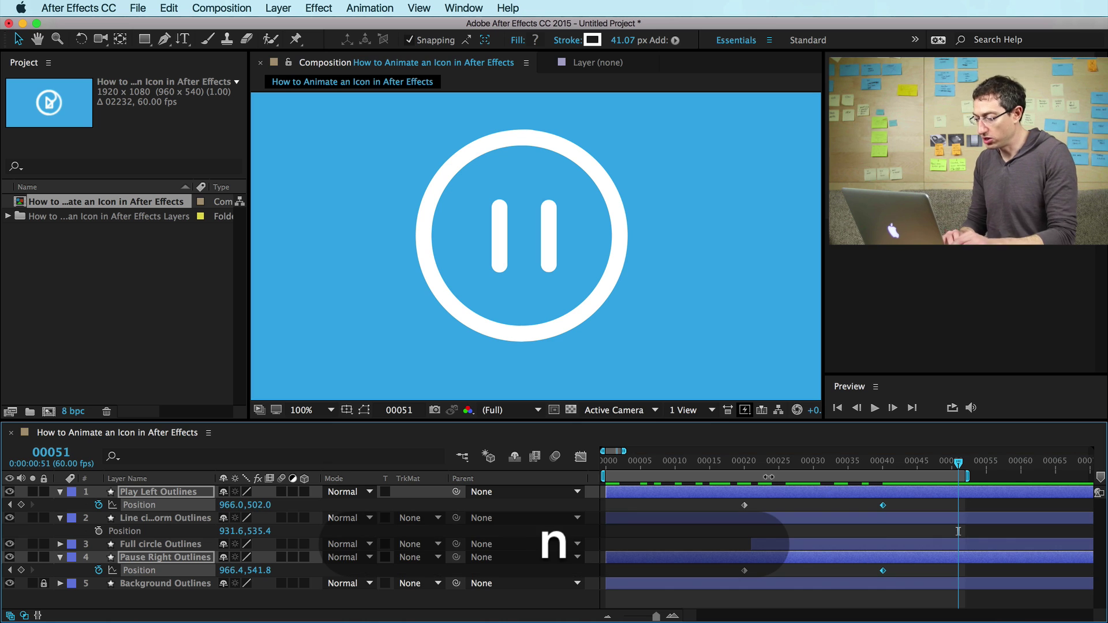
{"action": "key", "text": "ctrl+0"}
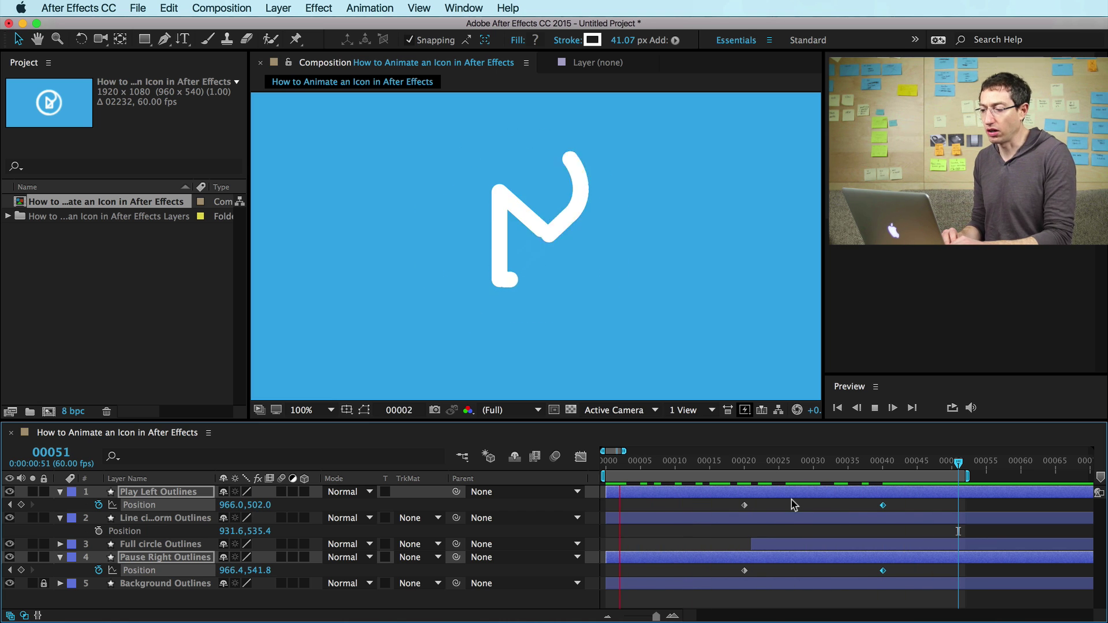
{"action": "key", "text": "space"}
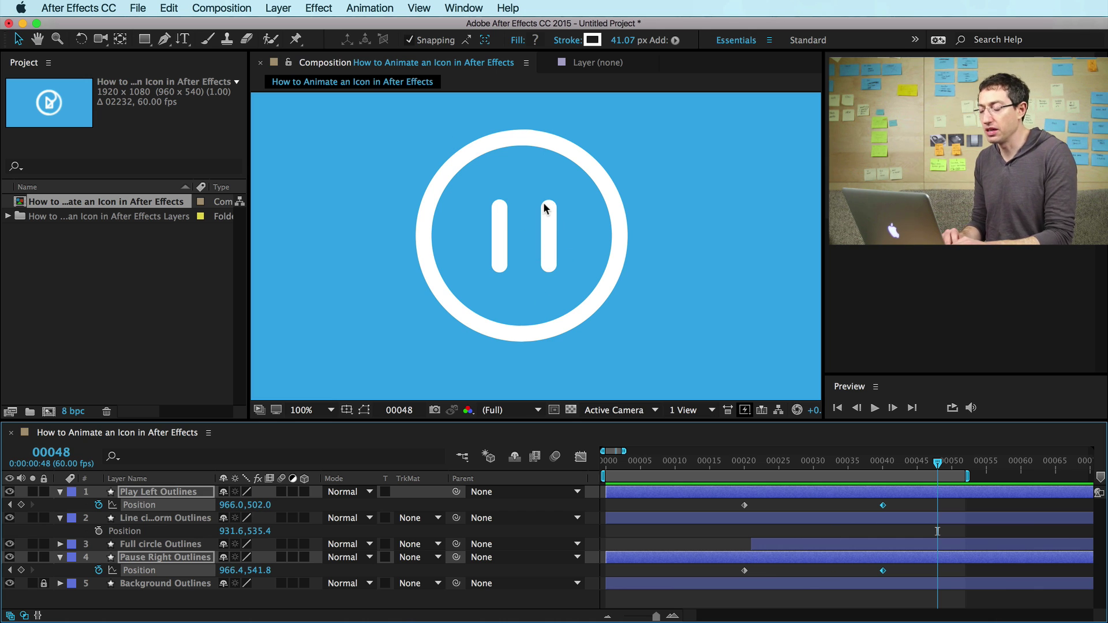
{"action": "key", "text": "shift"}
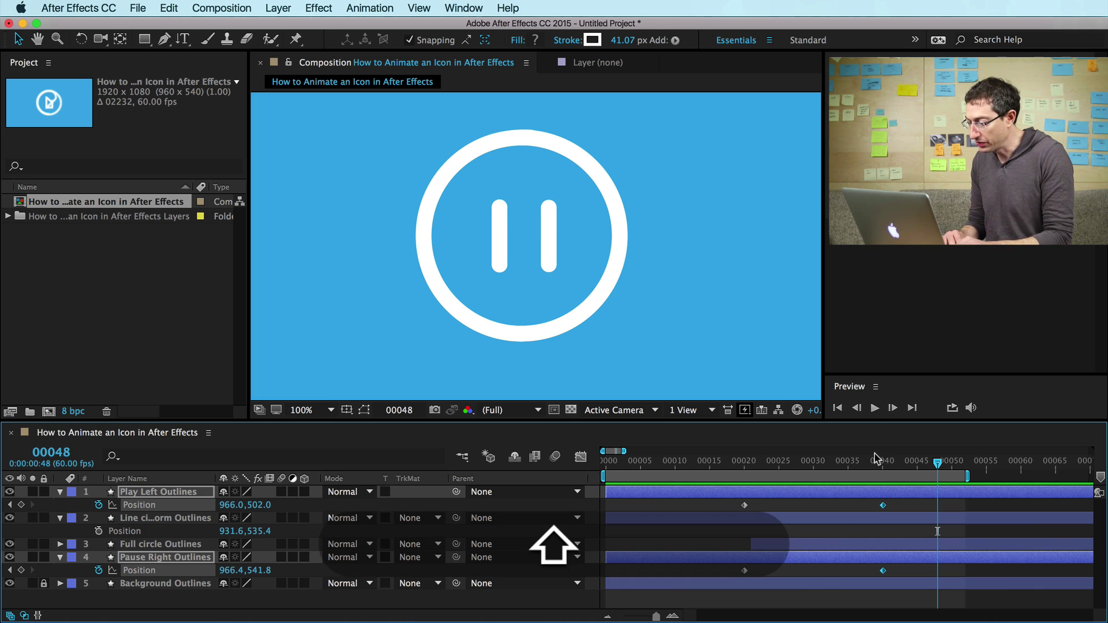
Move Pause Right's frame-40 Position keyframe to 44 and raise the bar at frame 40 to overshoot.
{"action": "left_click_drag", "start_coordinate": [937, 463], "coordinate": [883, 463]}
{"action": "key", "text": "shift+super+h"}
{"action": "key", "text": "shift+super+a"}
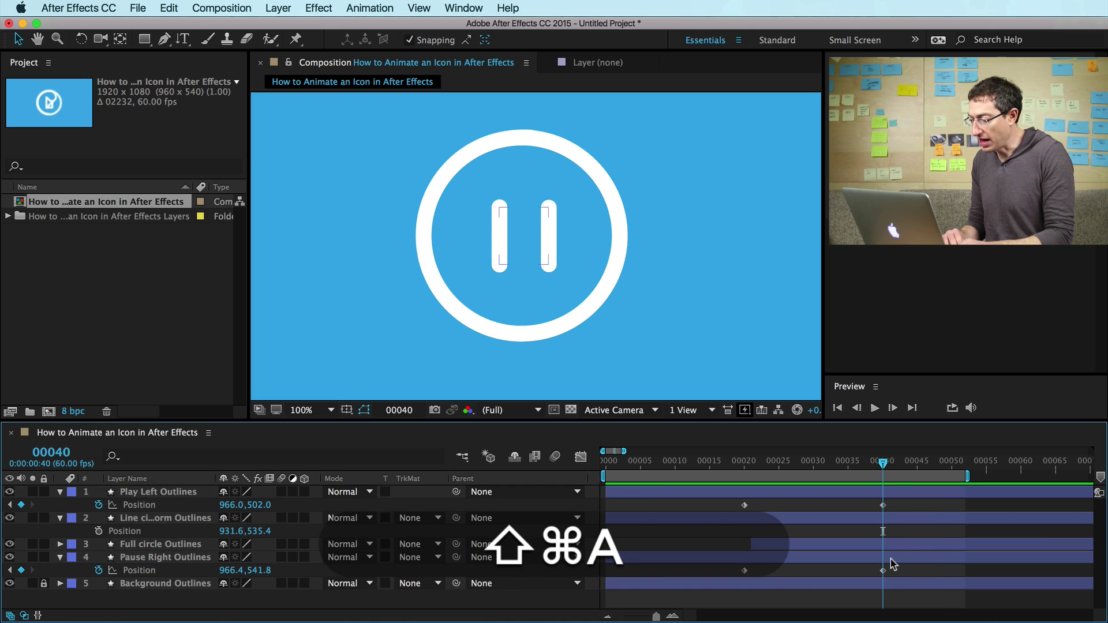
{"action": "left_click", "coordinate": [887, 564]}
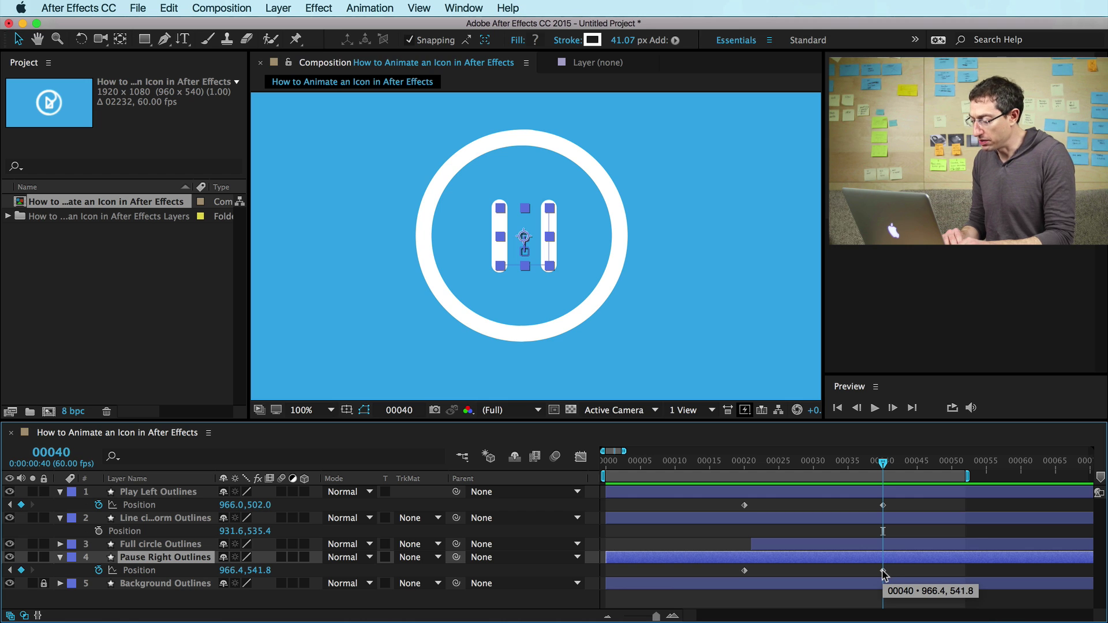
{"action": "left_click_drag", "start_coordinate": [882, 573], "coordinate": [910, 574]}
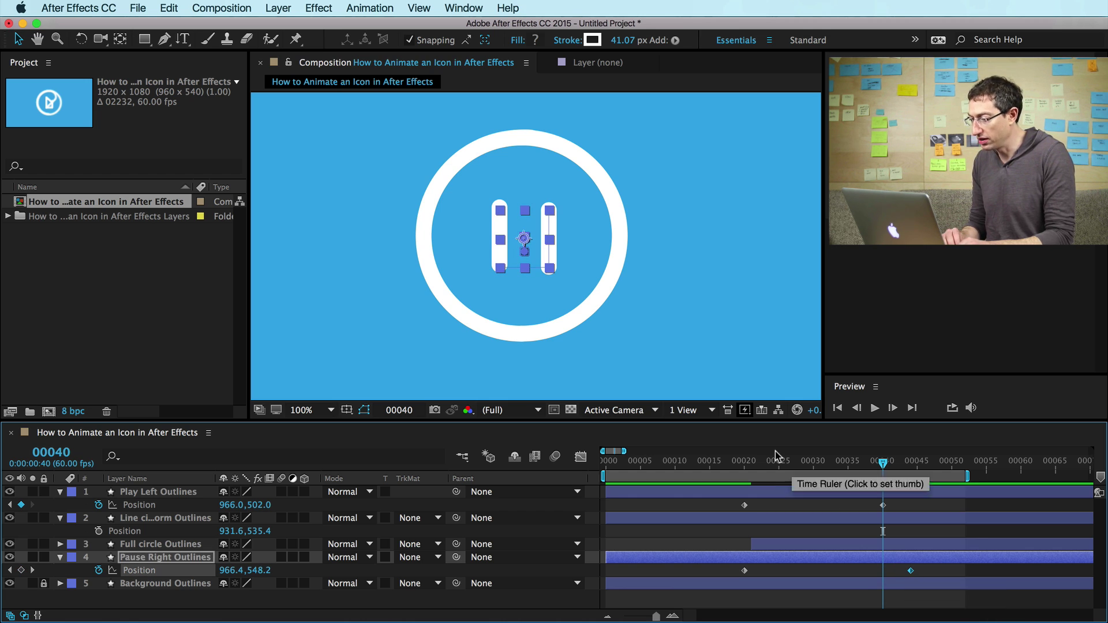
{"action": "key", "text": "shift+Up"}
{"action": "key", "text": "shift+Up"}
{"action": "key", "text": "shift+Up"}
{"action": "key", "text": "shift+Up"}
{"action": "key", "text": "shift+Up"}
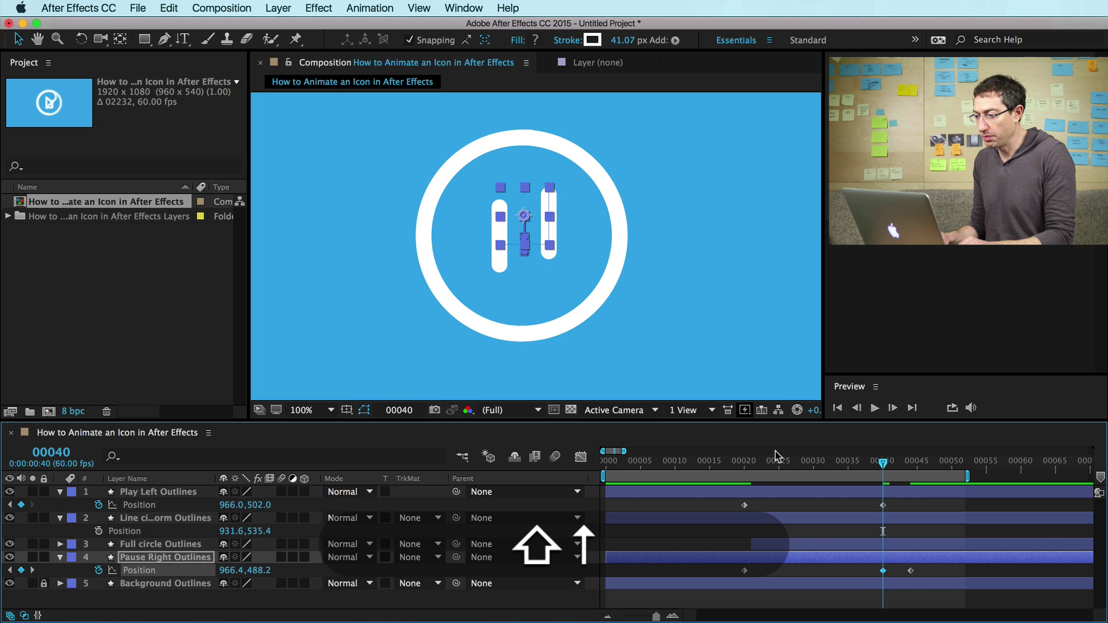
{"action": "key", "text": "shift+Up"}
{"action": "key", "text": "shift+Up"}
{"action": "key", "text": "Down"}
{"action": "key", "text": "Down"}
{"action": "key", "text": "Down"}
{"action": "key", "text": "Down"}
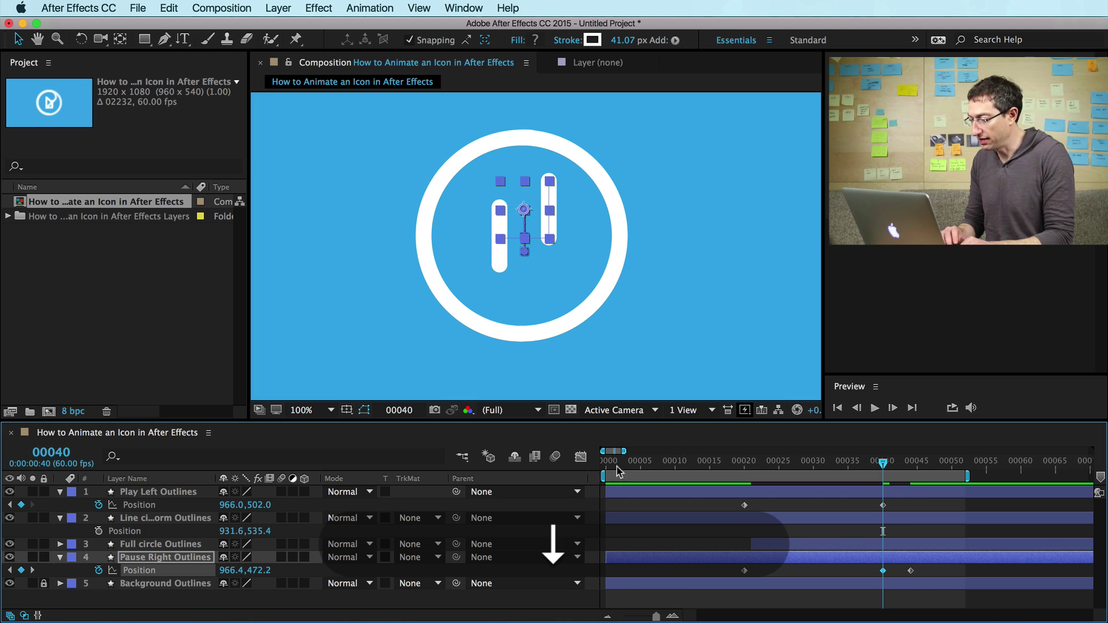
Move both bars' starting Position keyframes from frame 20 to frame 34 and review the motion.
{"action": "left_click_drag", "start_coordinate": [757, 463], "coordinate": [780, 472]}
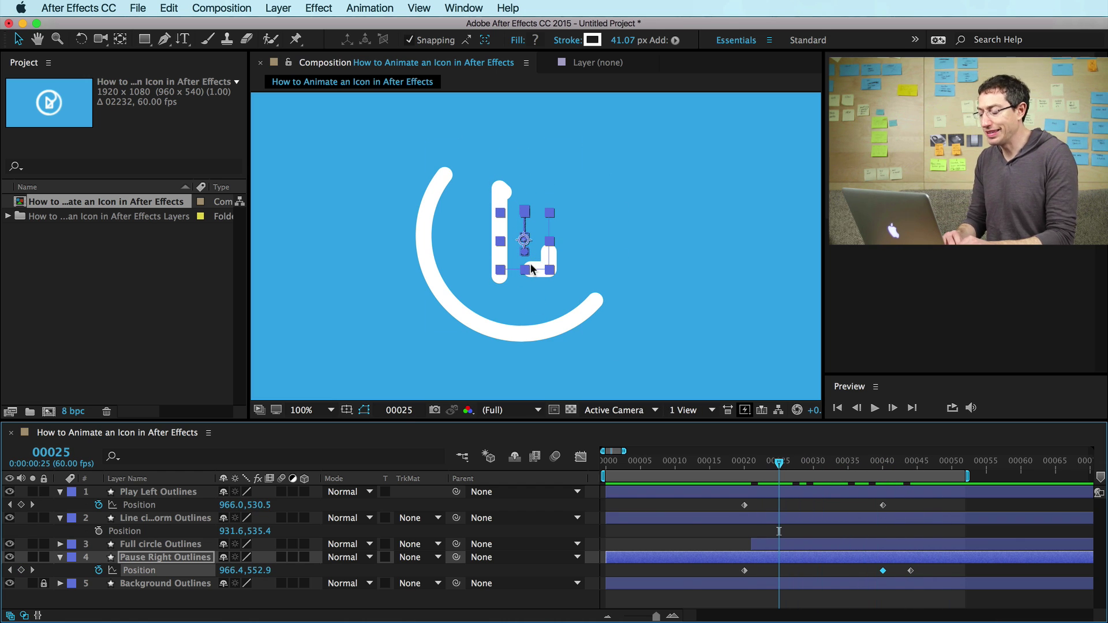
{"action": "left_click_drag", "start_coordinate": [782, 466], "coordinate": [842, 470]}
{"action": "left_click_drag", "start_coordinate": [737, 502], "coordinate": [830, 575]}
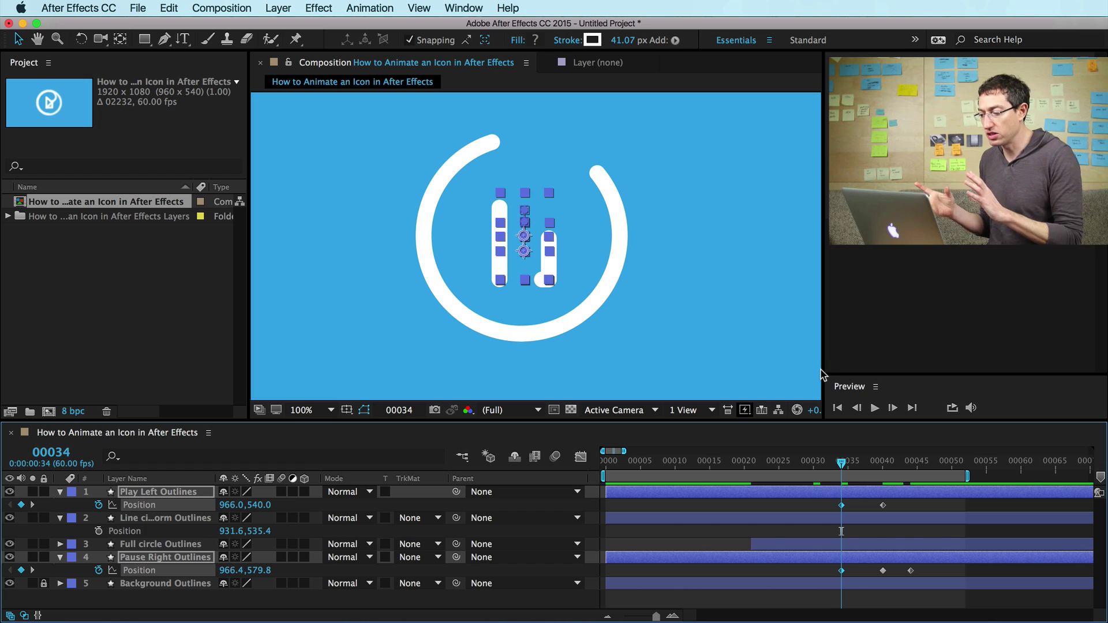
{"action": "left_click_drag", "start_coordinate": [843, 464], "coordinate": [911, 478]}
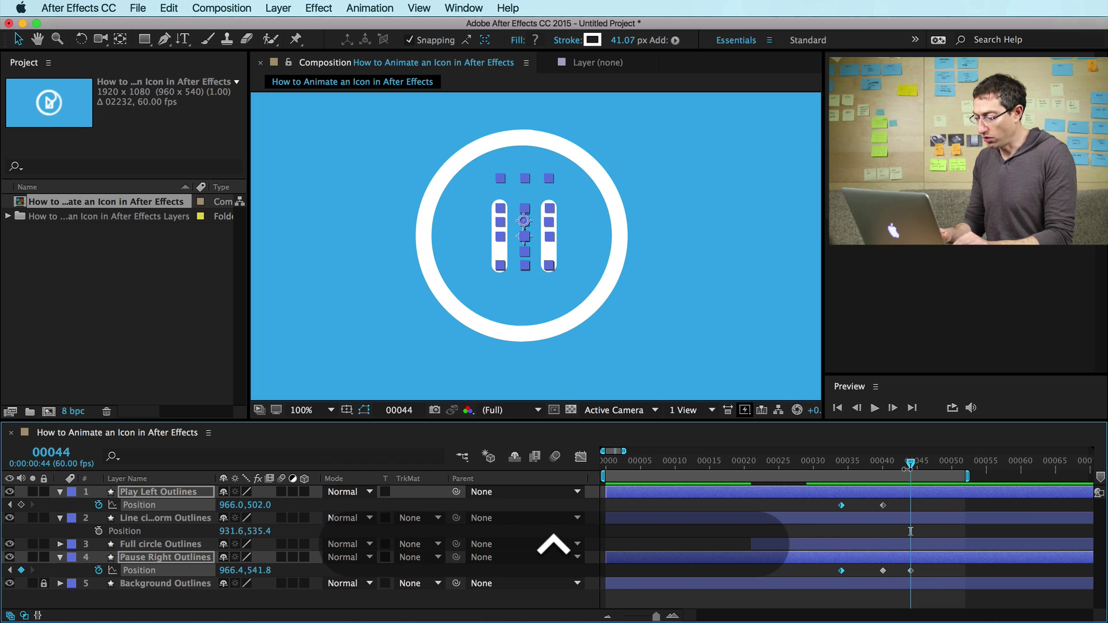
Play a preview of the overshoot animation and stop it at frame 39.
{"action": "key", "text": "ctrl+0"}
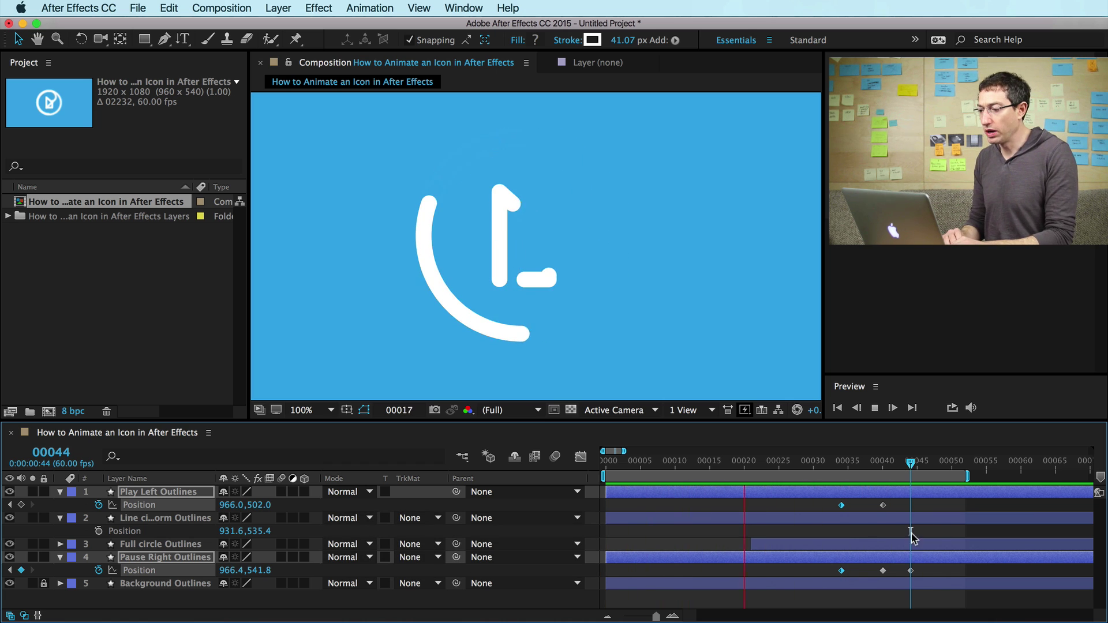
{"action": "key", "text": "space"}
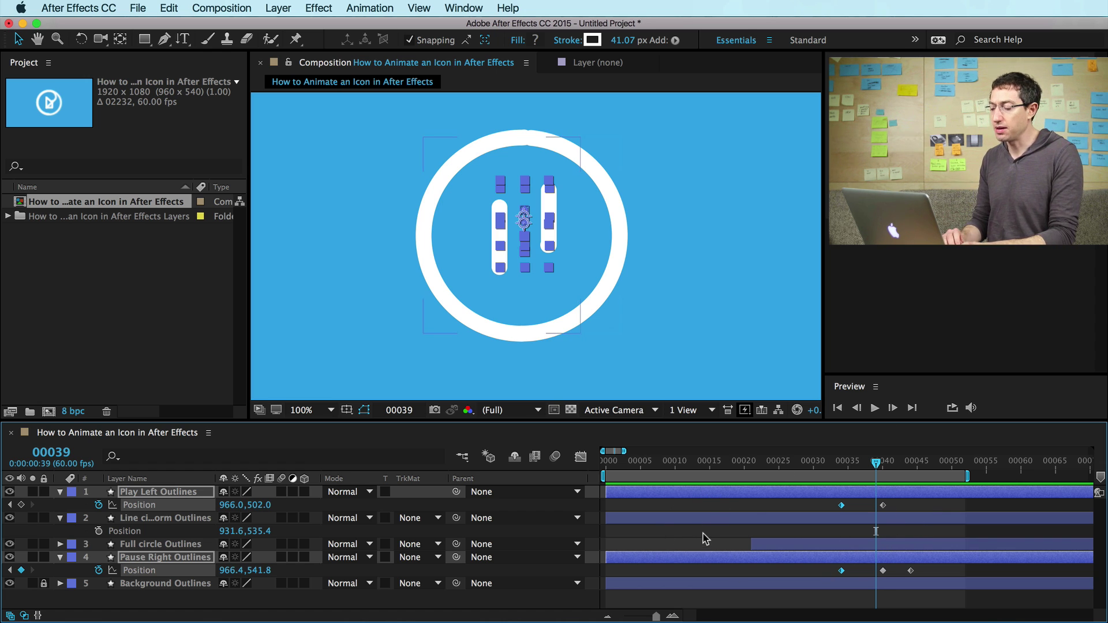
Maximize the timeline, reveal all four layers' Start, End and Position keyframes, and apply Easy Ease to them all.
{"action": "key", "text": "grave"}
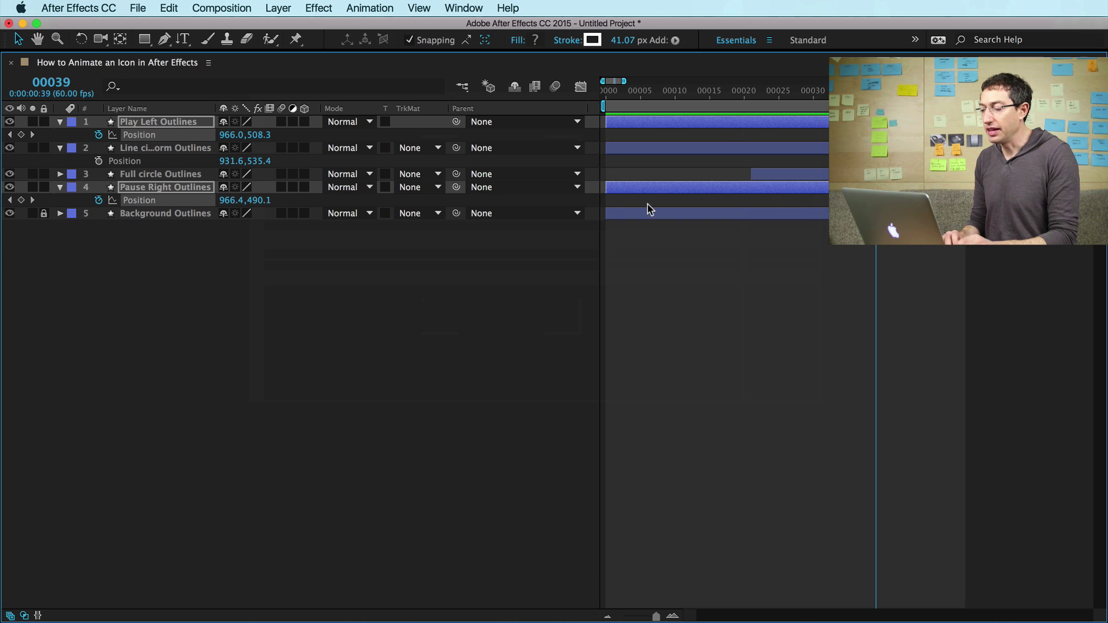
{"action": "key", "text": "super"}
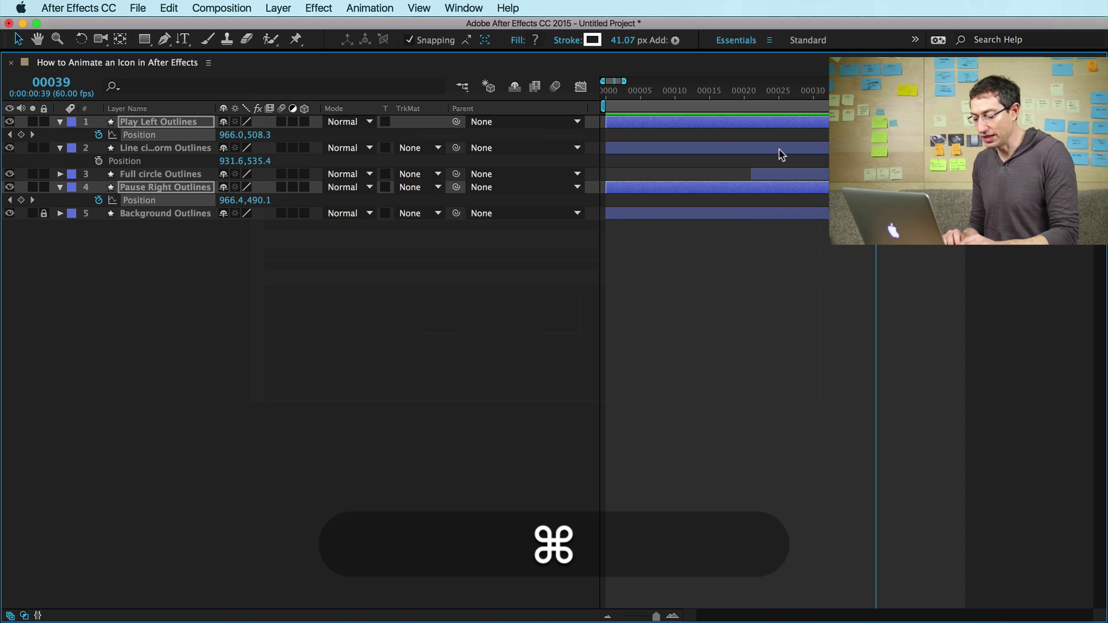
{"action": "key", "text": "super+a"}
{"action": "key", "text": "u"}
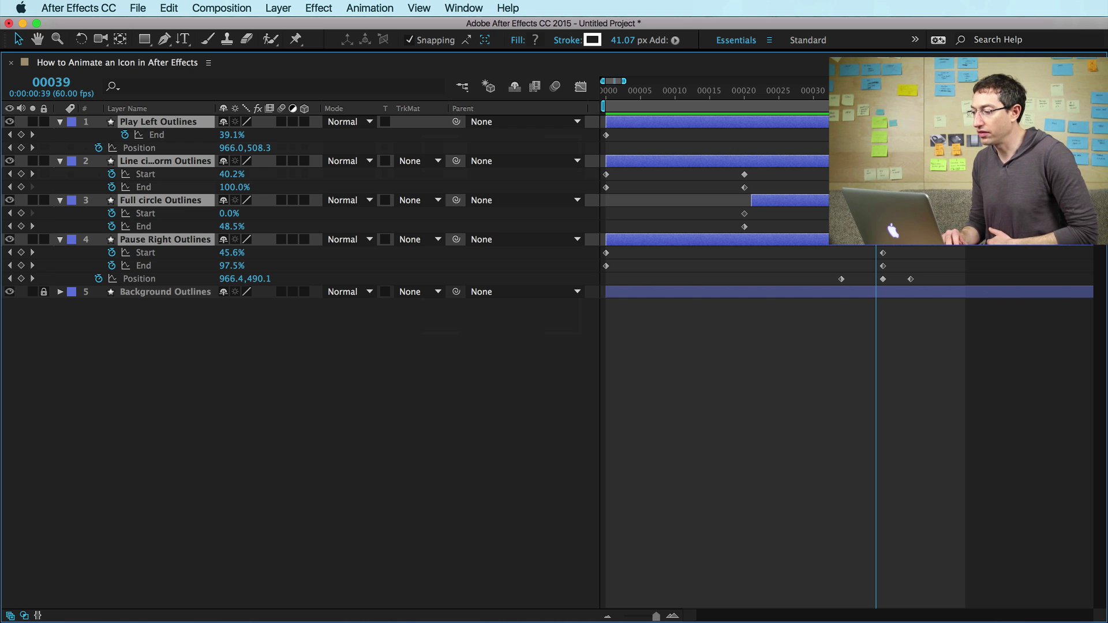
{"action": "left_click_drag", "start_coordinate": [967, 131], "coordinate": [576, 300]}
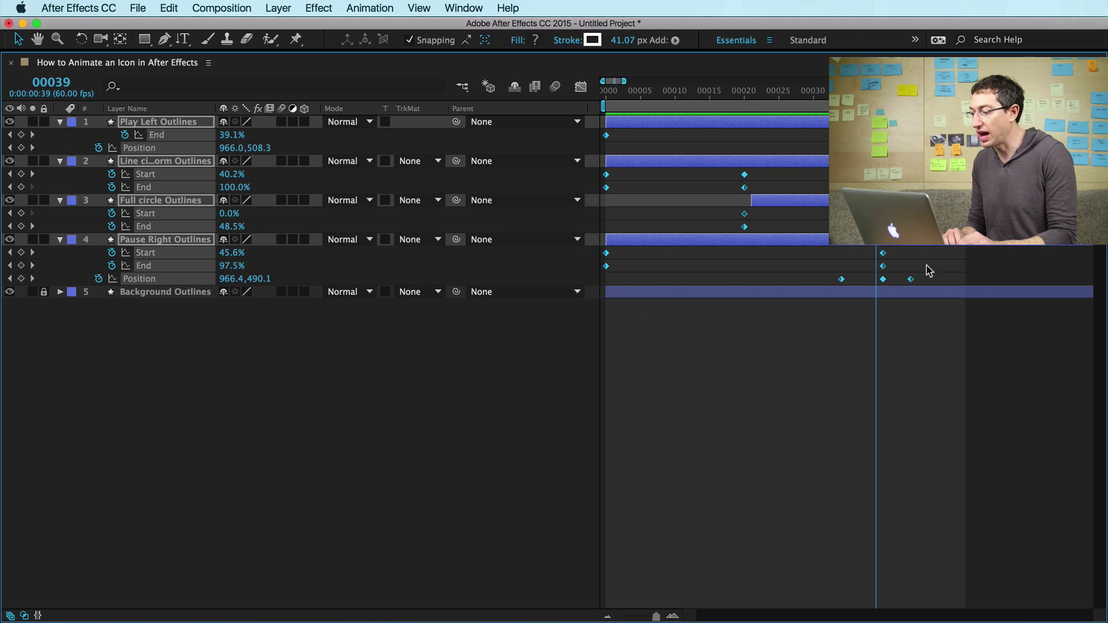
{"action": "key", "text": "ctrl"}
{"action": "left_click", "coordinate": [883, 252], "text": "ctrl"}
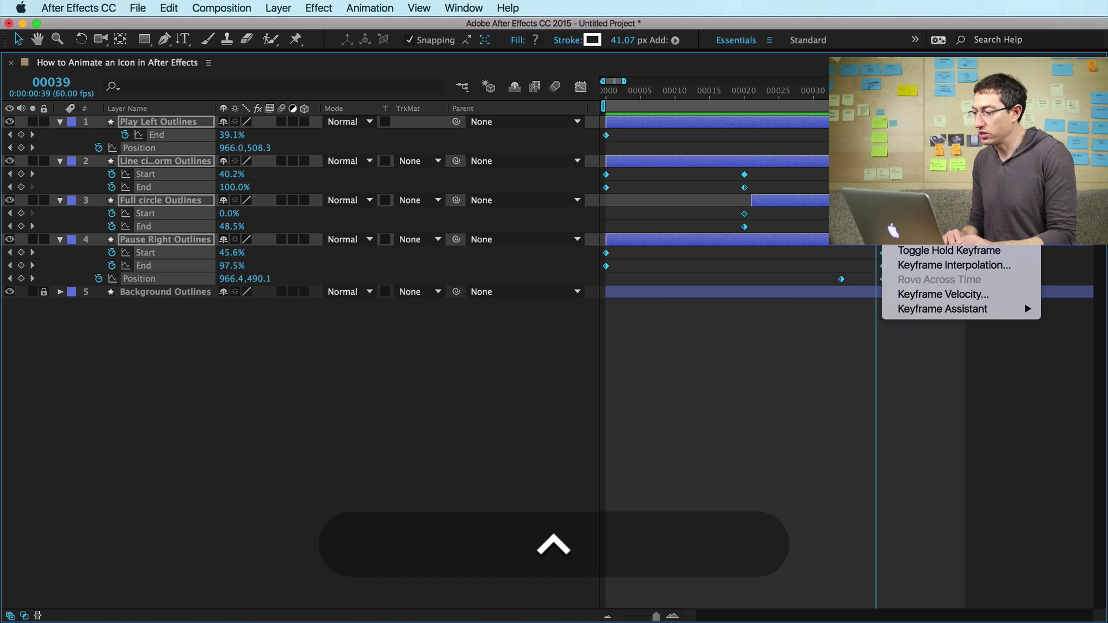
{"action": "mouse_move", "coordinate": [946, 309]}
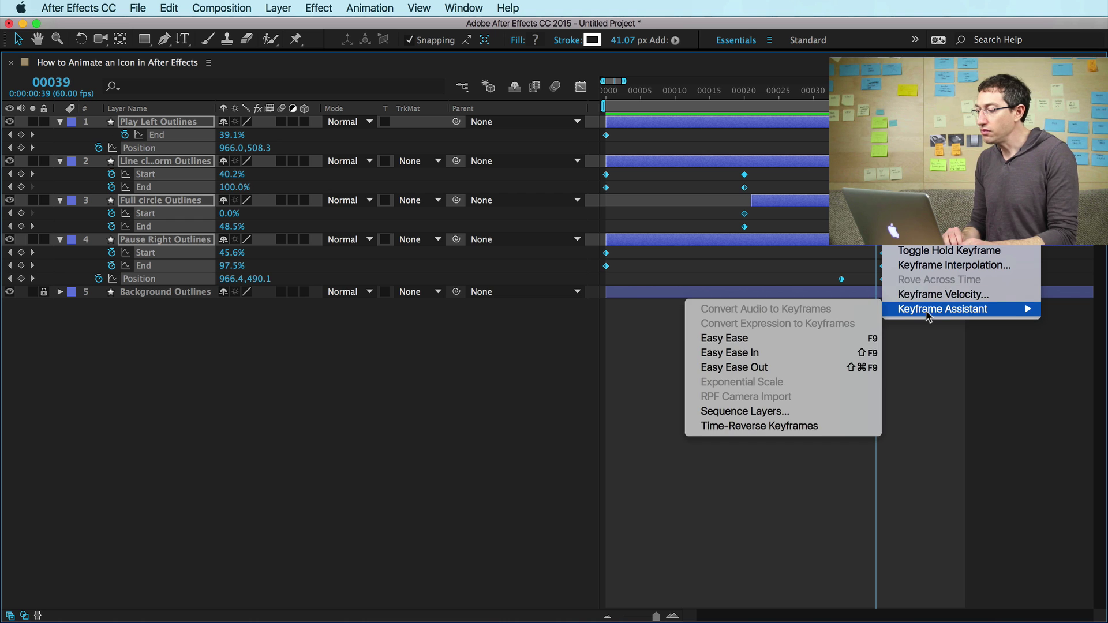
{"action": "left_click", "coordinate": [778, 343]}
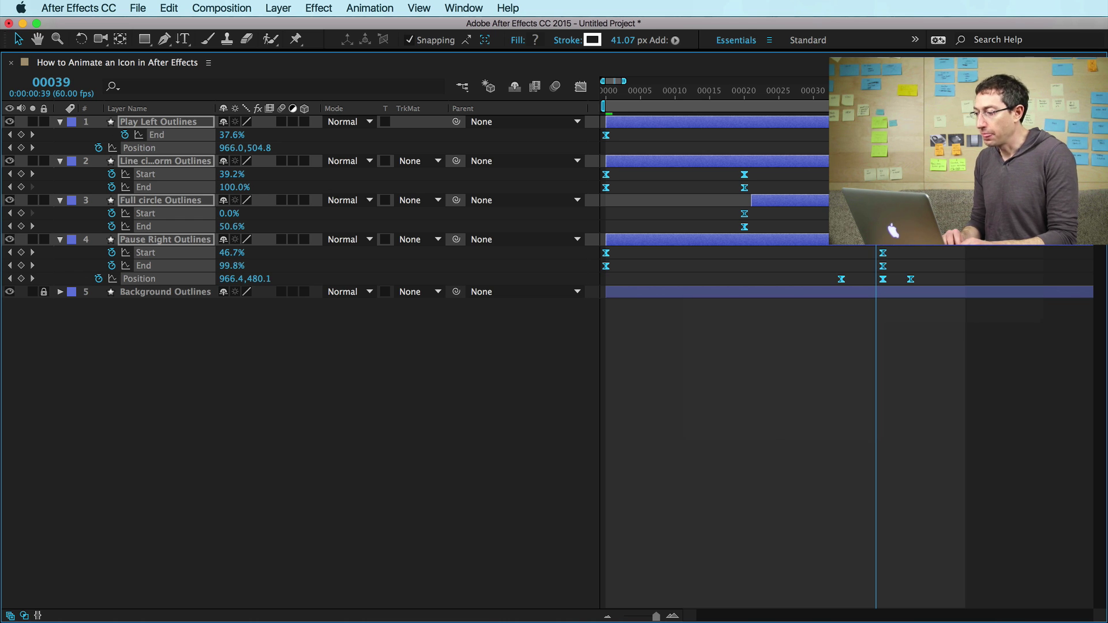
Set incoming influence to 90% on Pause Right's frame-40 Start and End keyframes.
{"action": "key", "text": "F2"}
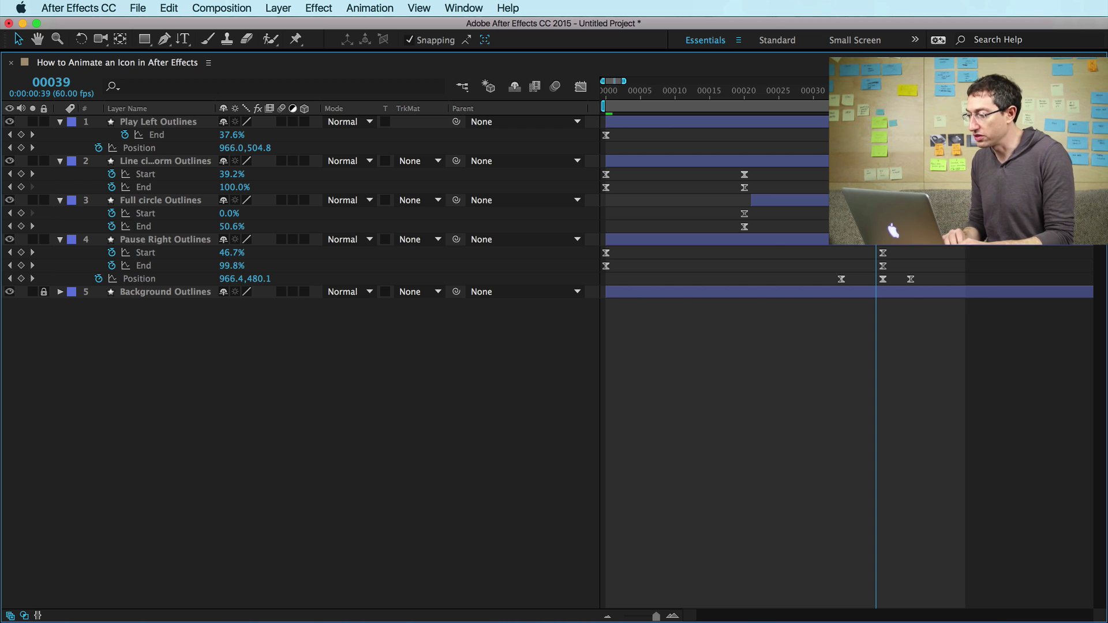
{"action": "left_click", "coordinate": [883, 253]}
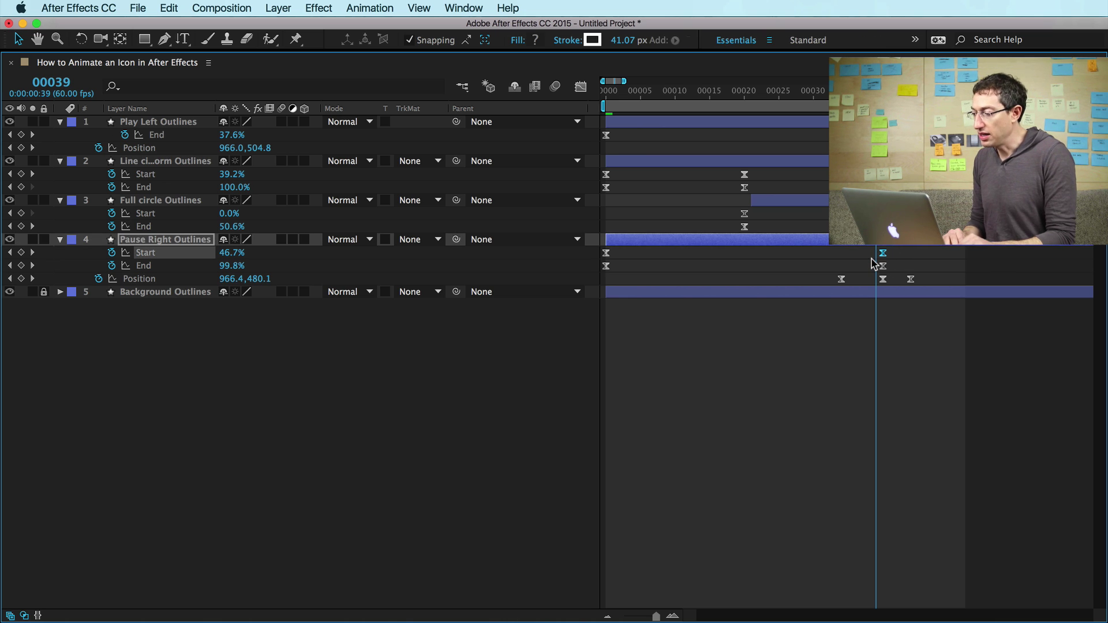
{"action": "key", "text": "super+shift+k"}
{"action": "left_click", "coordinate": [428, 319]}
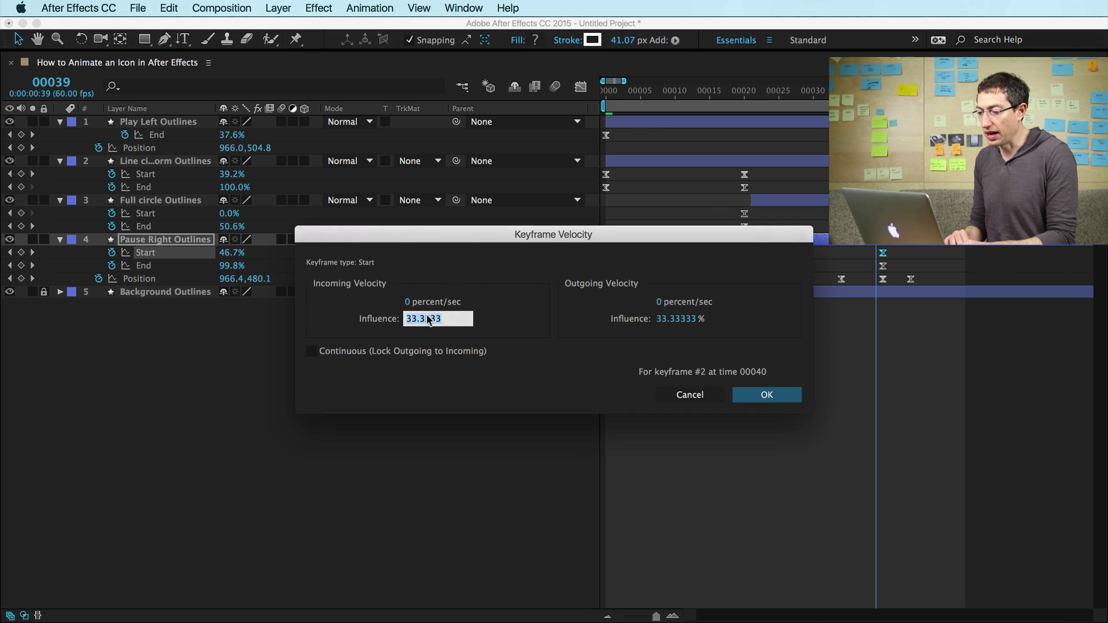
{"action": "type", "text": "90"}
{"action": "key", "text": "Return"}
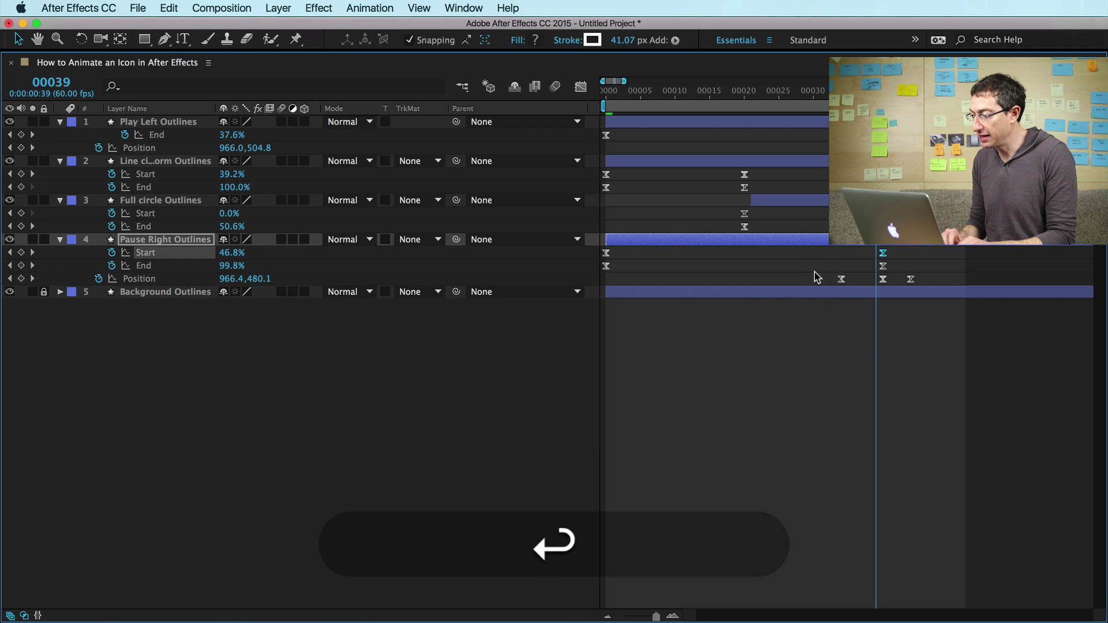
{"action": "left_click", "coordinate": [883, 266]}
{"action": "key", "text": "super+shift+k"}
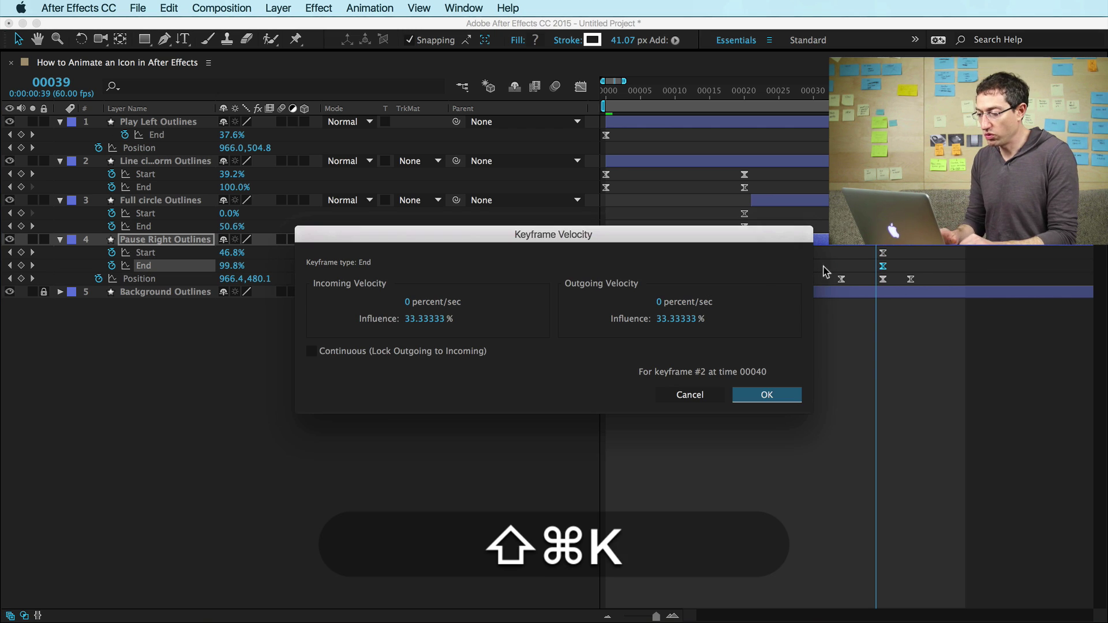
{"action": "left_click", "coordinate": [433, 319]}
{"action": "type", "text": "90"}
{"action": "key", "text": "Return"}
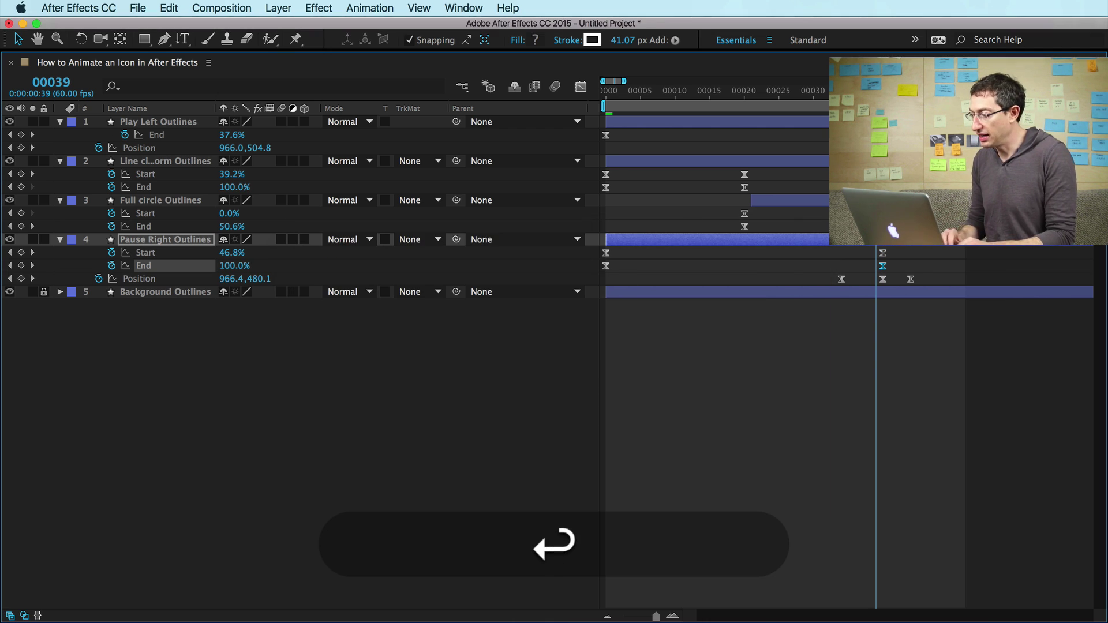
Raise layer 2's Start keyframe ease-in and set the Full circle End keyframe's incoming influence to 80%.
{"action": "left_click", "coordinate": [883, 174]}
{"action": "key", "text": "super+shift+k"}
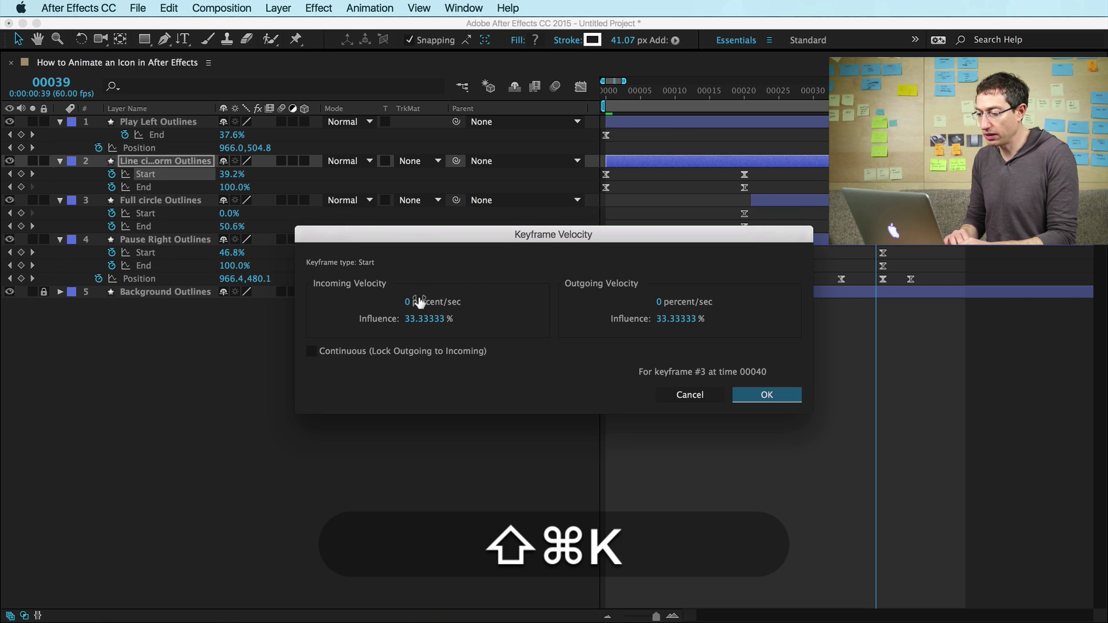
{"action": "left_click", "coordinate": [420, 319]}
{"action": "type", "text": "89"}
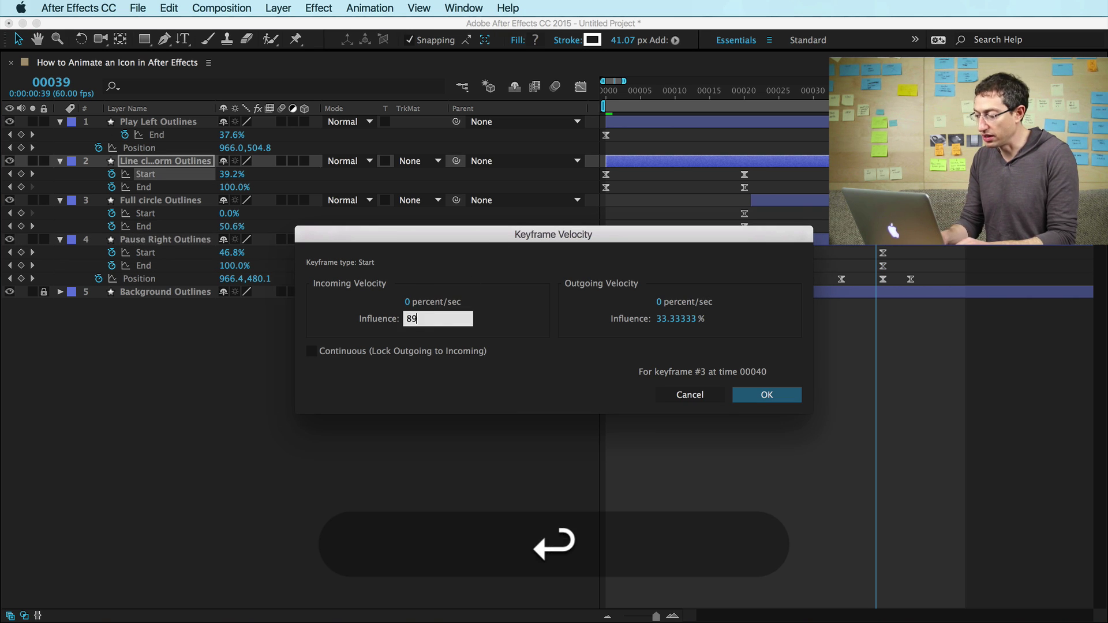
{"action": "key", "text": "Return"}
{"action": "left_click", "coordinate": [884, 227]}
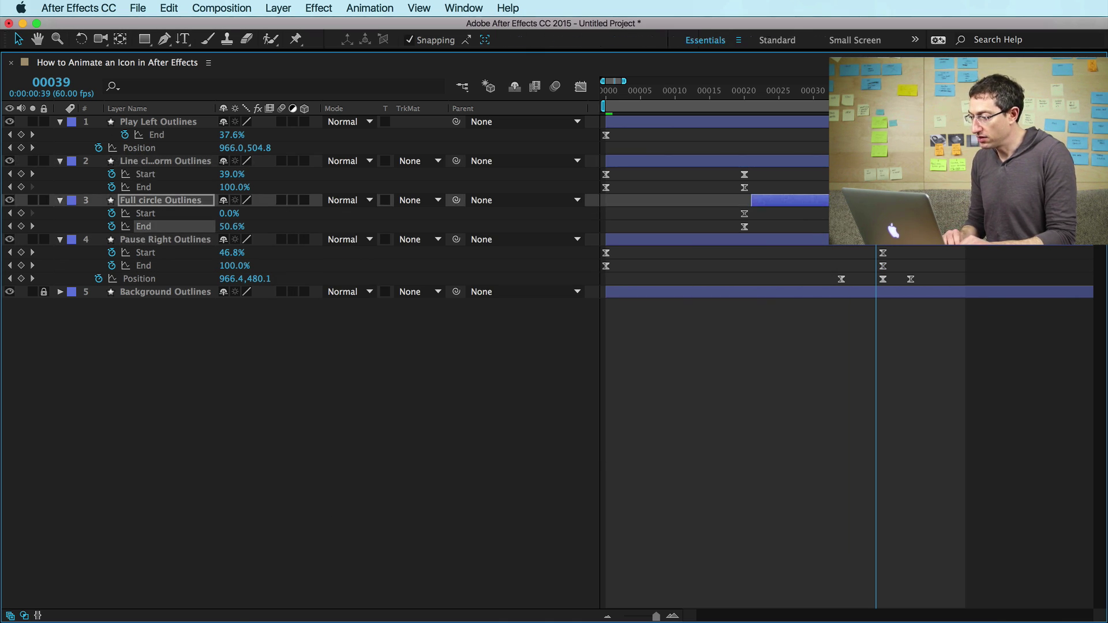
{"action": "key", "text": "super+shift+k"}
{"action": "left_click", "coordinate": [424, 318]}
{"action": "type", "text": "80"}
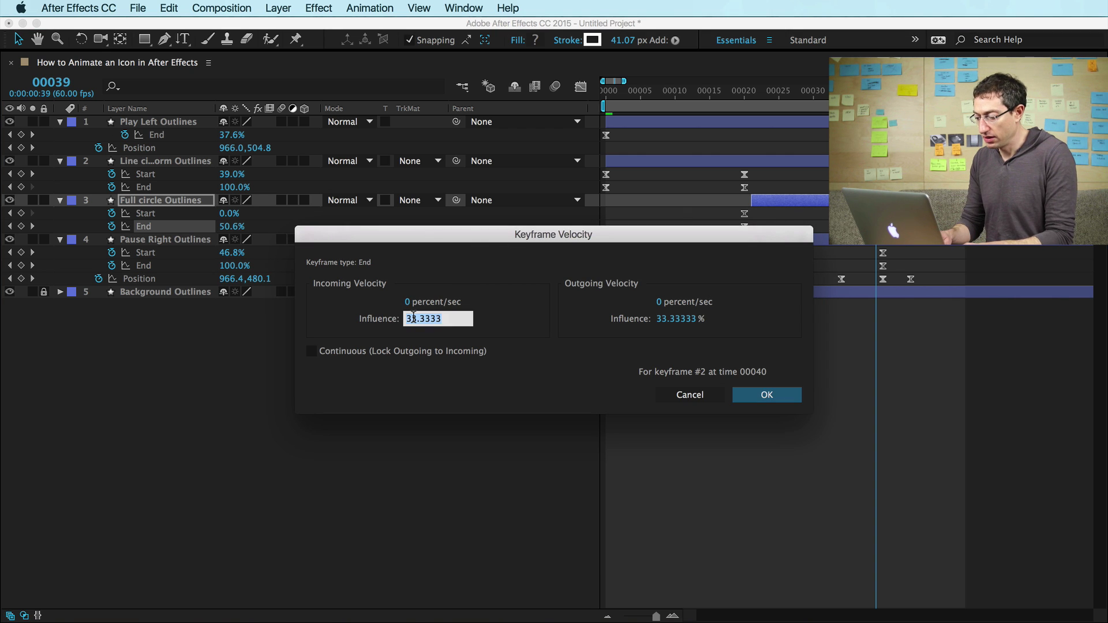
{"action": "key", "text": "Return"}
Set incoming influence to 80% on Play Left's frame-40 Position and End keyframes.
{"action": "left_click", "coordinate": [883, 148]}
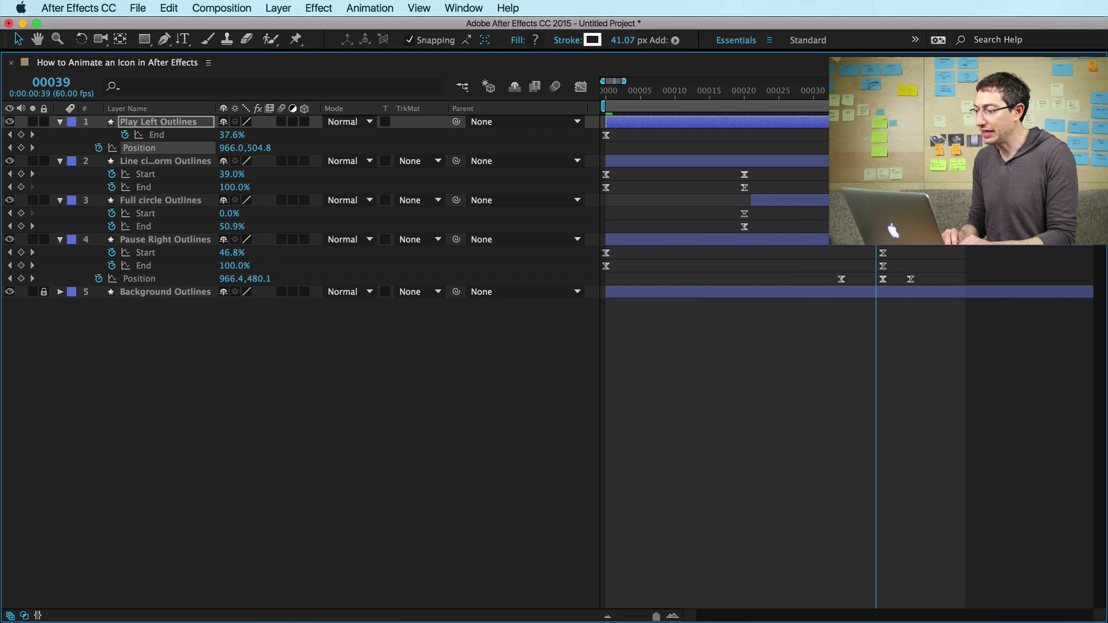
{"action": "key", "text": "super+shift+k"}
{"action": "left_click", "coordinate": [425, 318]}
{"action": "type", "text": "80"}
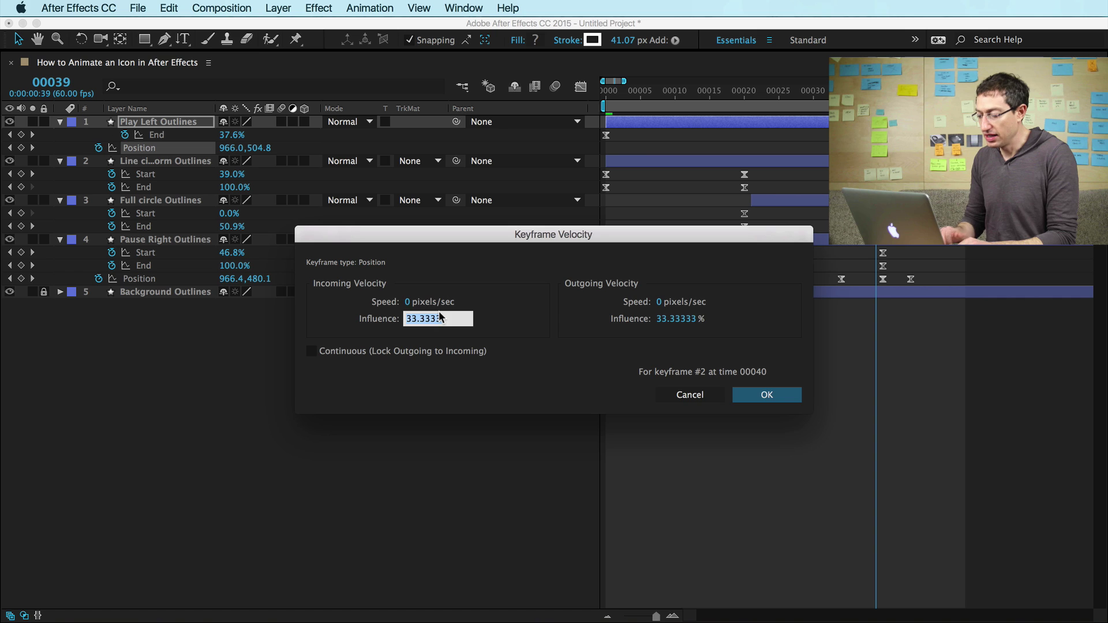
{"action": "key", "text": "Return"}
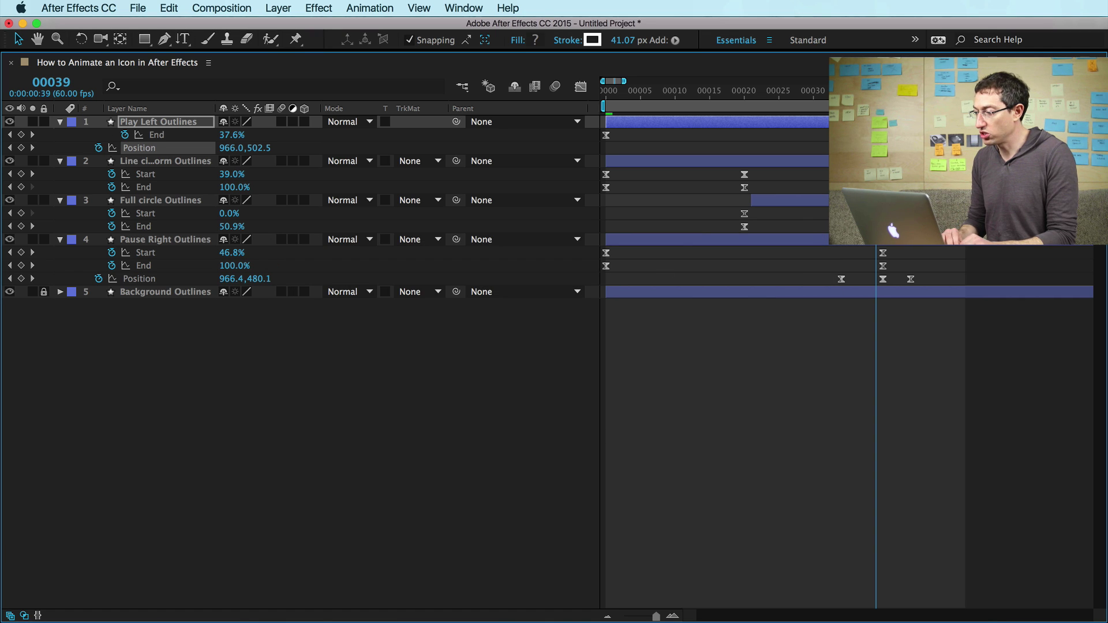
{"action": "left_click", "coordinate": [884, 134]}
{"action": "key", "text": "super+shift+k"}
{"action": "left_click", "coordinate": [432, 319]}
{"action": "type", "text": "80"}
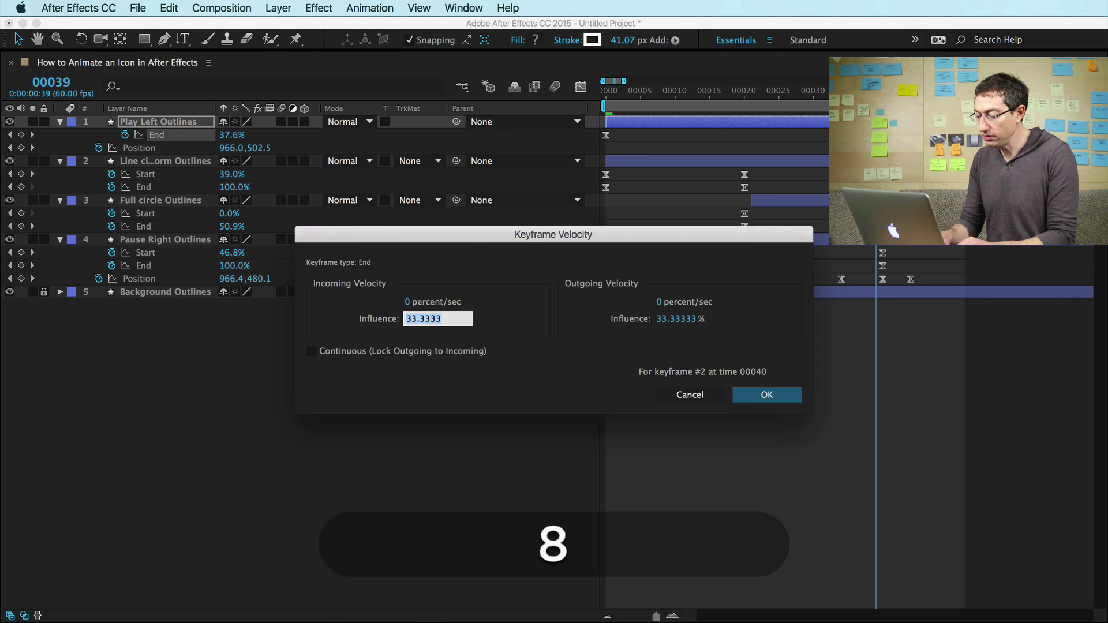
{"action": "key", "text": "Return"}
Restore the workspace with the composition viewer and preview the eased animation.
{"action": "key", "text": "asciicircum"}
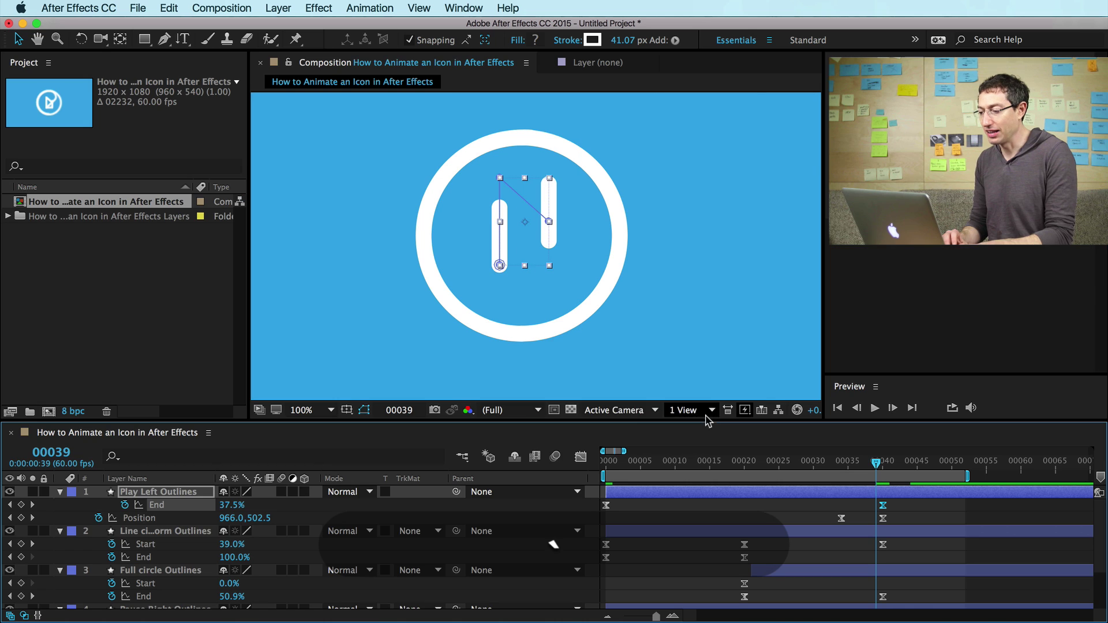
{"action": "key", "text": "KP_0"}
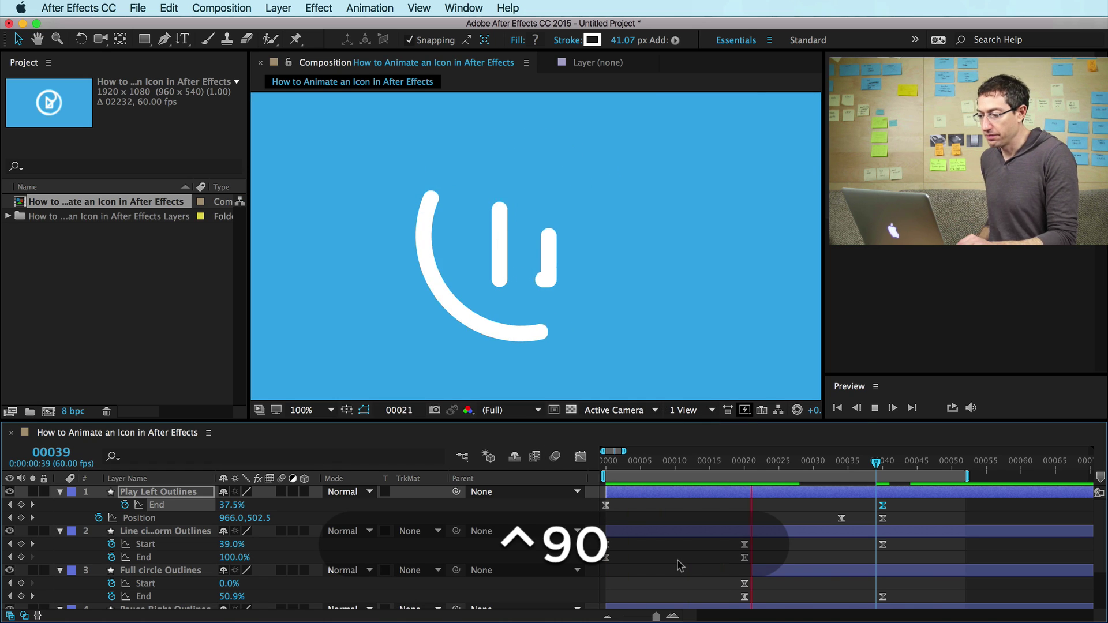